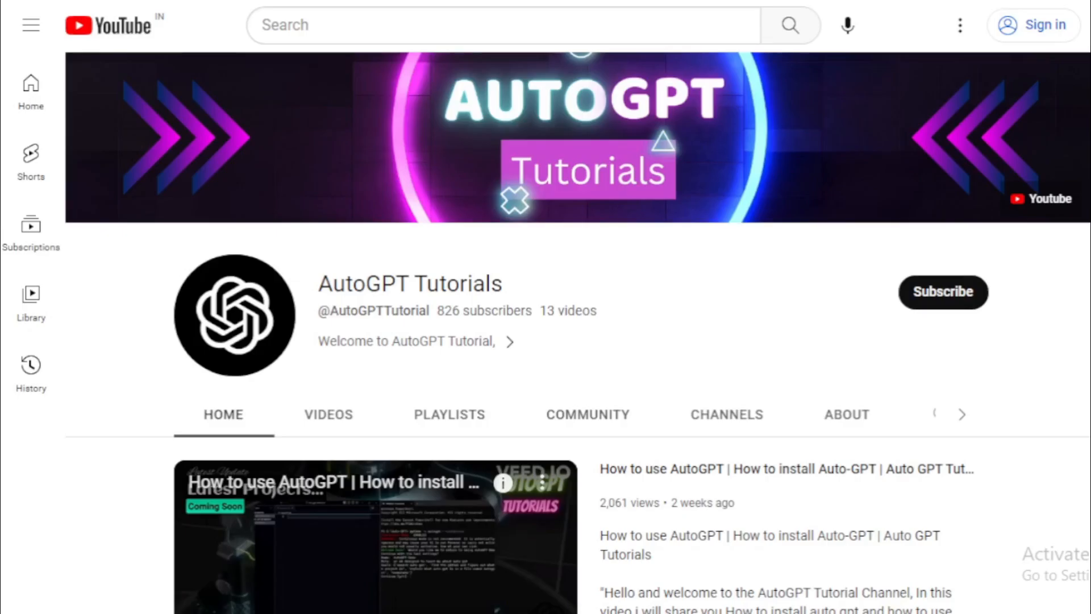
pyautogui.scroll(-1, 546, 341)
pyautogui.scroll(-1, 546, 341)
pyautogui.scroll(-1, 546, 341)
pyautogui.scroll(-1, 546, 341)
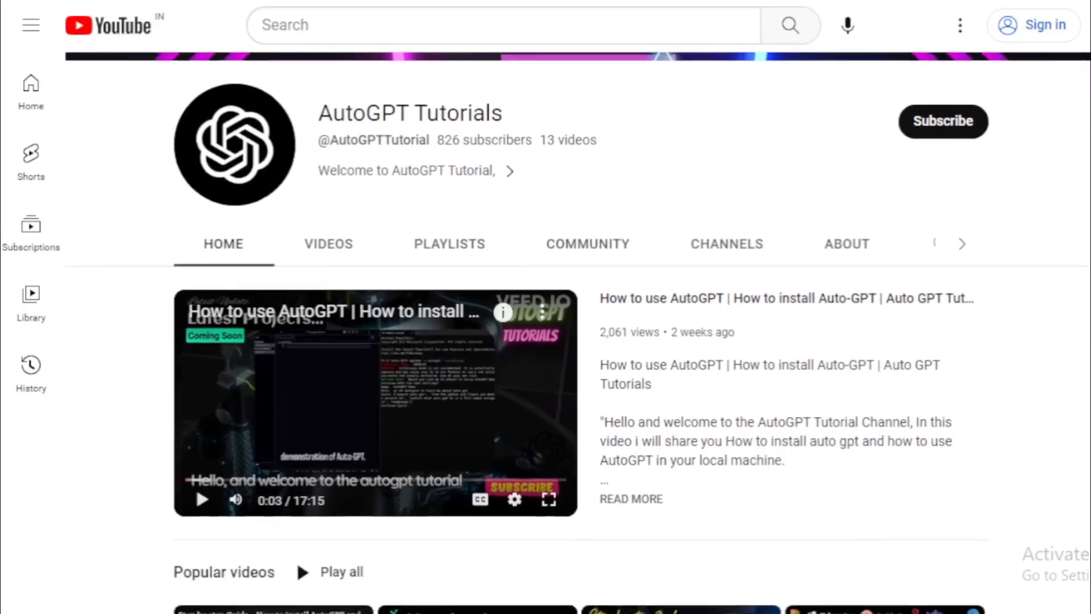
pyautogui.scroll(-1, 545, 341)
pyautogui.scroll(-1, 546, 342)
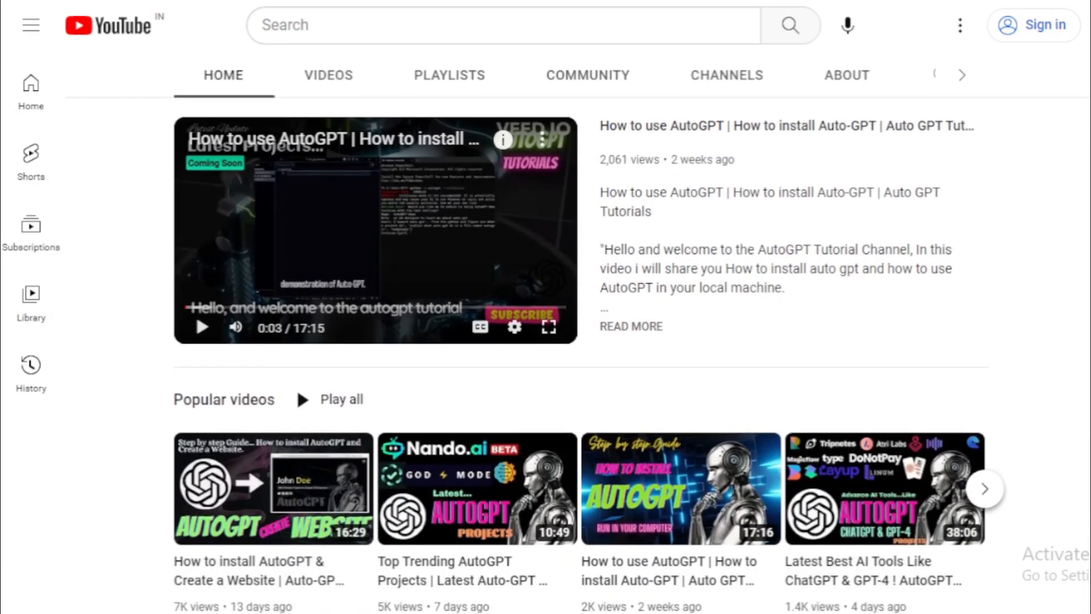
pyautogui.scroll(-1, 545, 340)
pyautogui.scroll(-1, 546, 341)
pyautogui.scroll(-1, 545, 341)
pyautogui.scroll(-1, 546, 341)
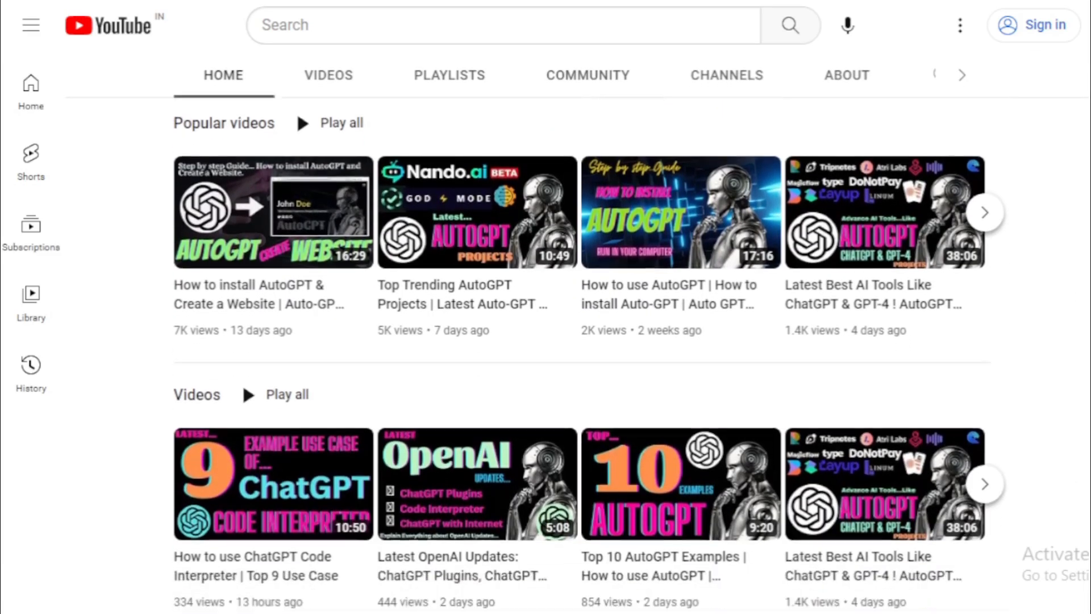
pyautogui.scroll(-1, 545, 341)
pyautogui.scroll(-1, 546, 341)
pyautogui.scroll(-1, 546, 341)
pyautogui.scroll(-1, 546, 341)
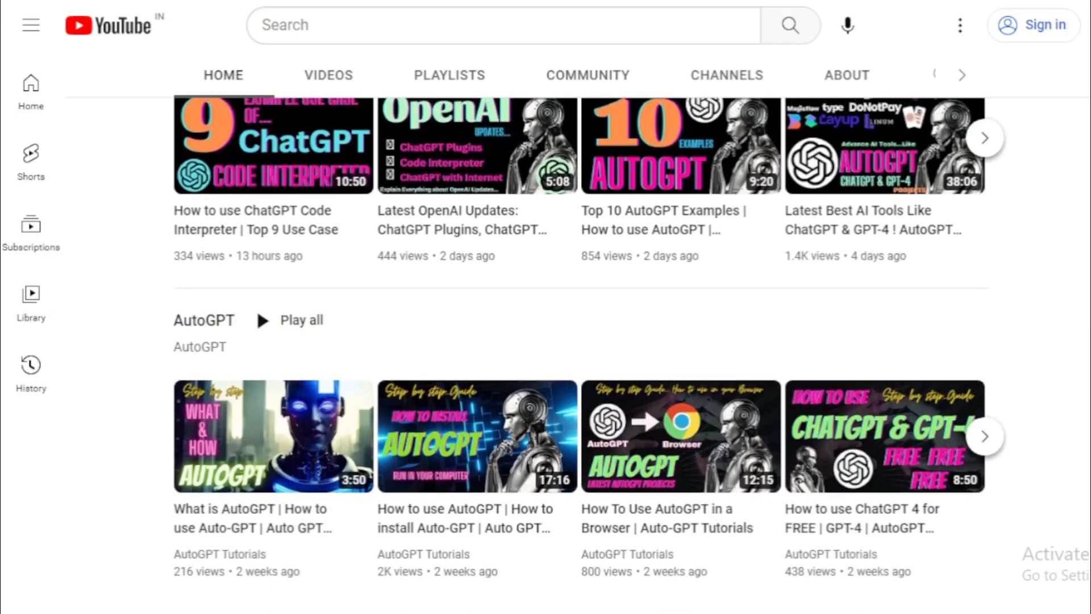
pyautogui.scroll(2, 546, 341)
pyautogui.scroll(1, 546, 341)
pyautogui.scroll(2, 546, 341)
pyautogui.scroll(2, 345, 436)
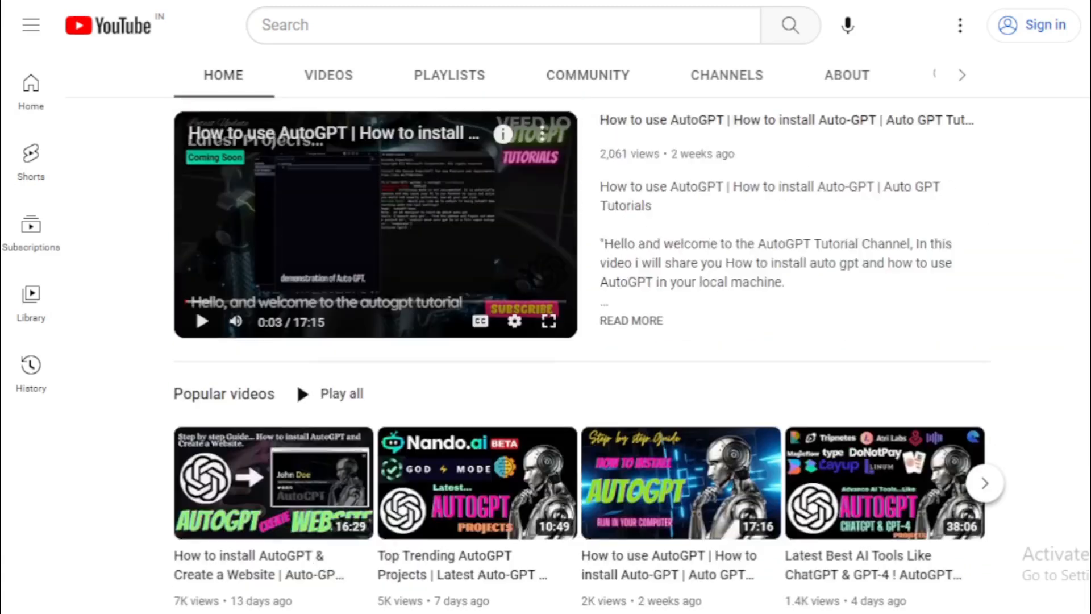
pyautogui.scroll(3, 346, 436)
pyautogui.scroll(1, 345, 436)
# Switch to the Videos listing of the AutoGPT Tutorials channel.
pyautogui.click(342, 429)
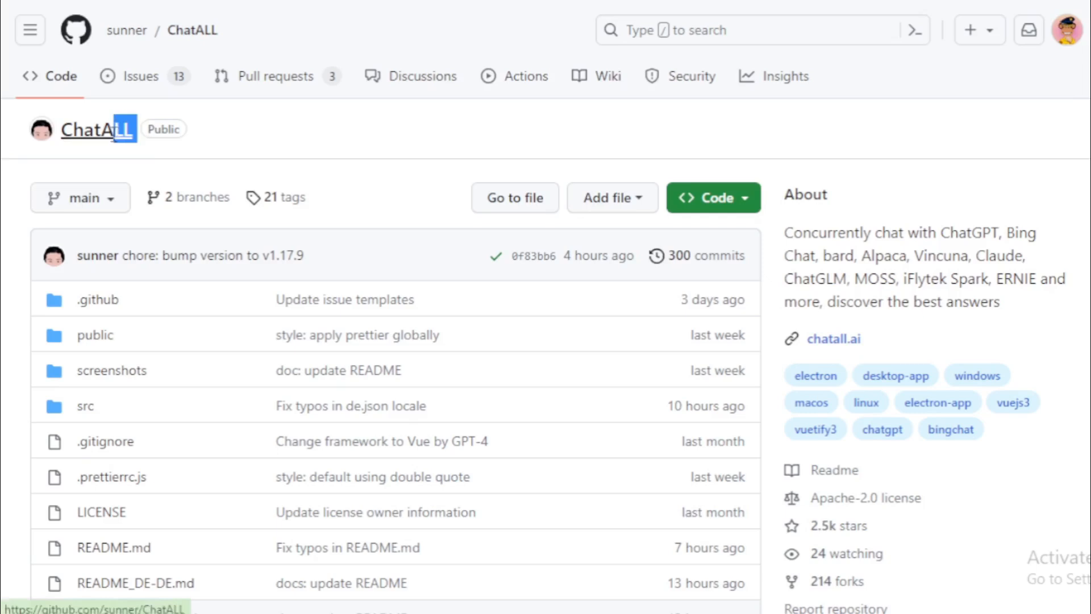
pyautogui.moveTo(135, 131); pyautogui.dragTo(53, 129)
pyautogui.click(349, 220)
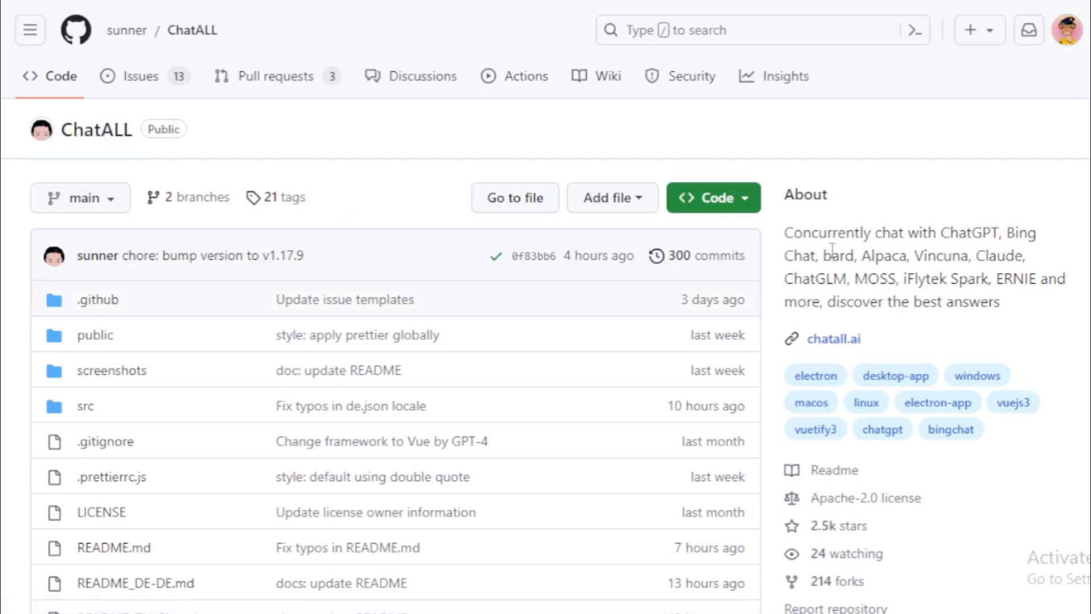
pyautogui.moveTo(785, 245)
pyautogui.mouseDown()
pyautogui.moveTo(986, 256)
pyautogui.moveTo(892, 276)
pyautogui.moveTo(1061, 281)
pyautogui.moveTo(925, 304)
pyautogui.moveTo(1014, 316)
pyautogui.mouseUp()
pyautogui.click(995, 303)
pyautogui.moveTo(863, 340); pyautogui.dragTo(808, 339)
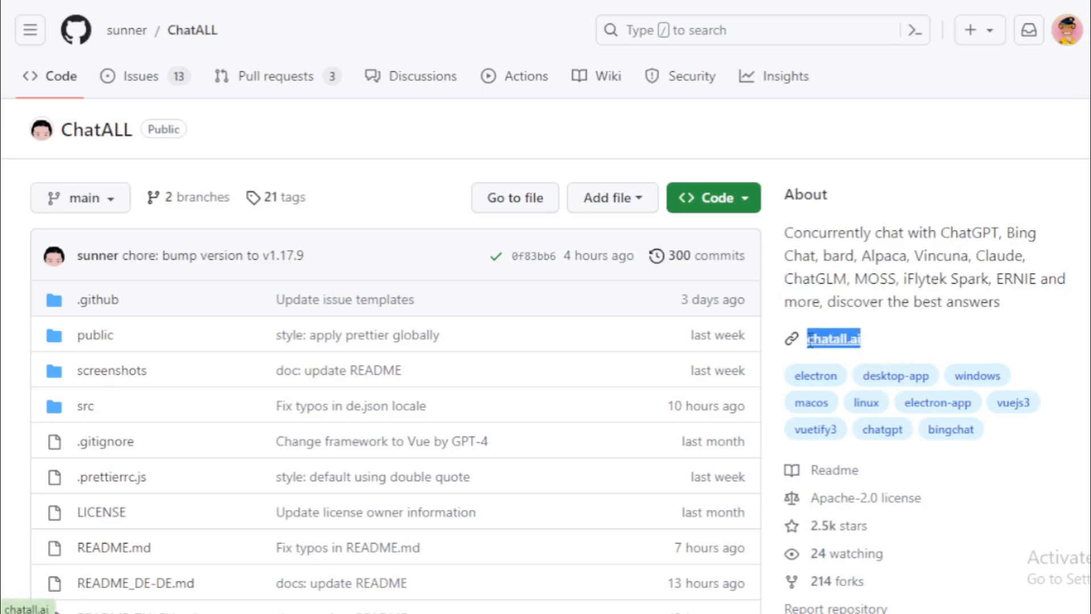
pyautogui.click(921, 349)
pyautogui.scroll(-2, 921, 349)
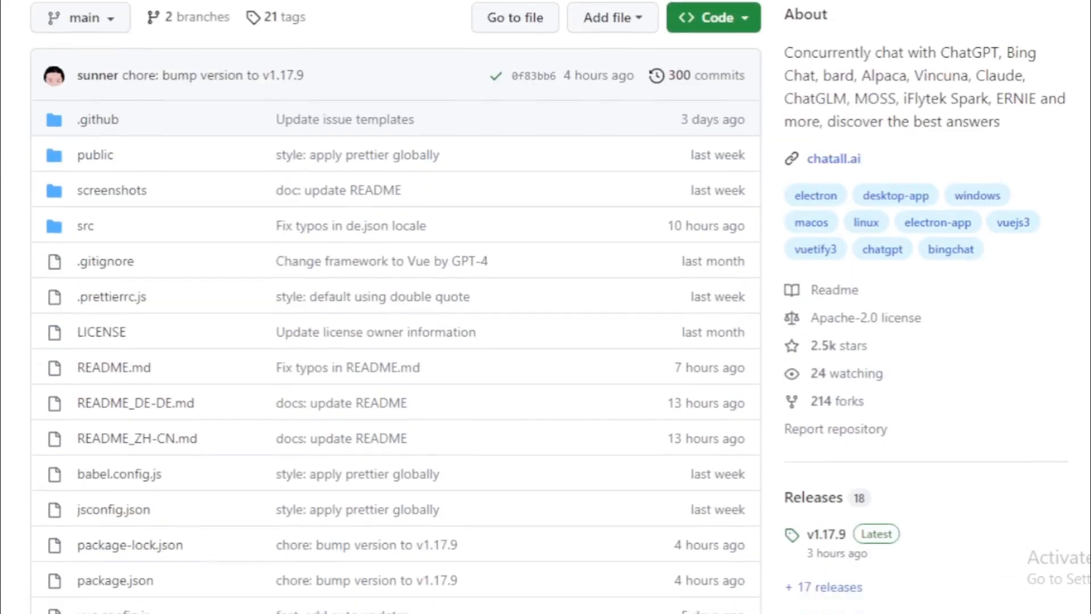
pyautogui.scroll(-6, 329, 372)
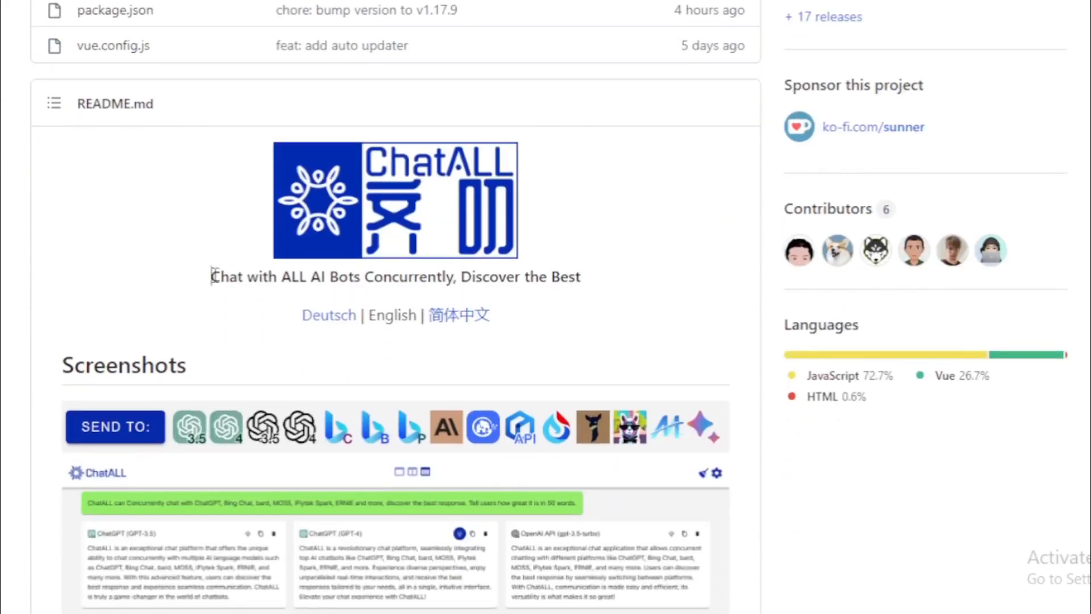
# Highlight the ChatALL README tagline text above the Screenshots section.
pyautogui.moveTo(212, 277); pyautogui.dragTo(597, 286)
pyautogui.click(597, 284)
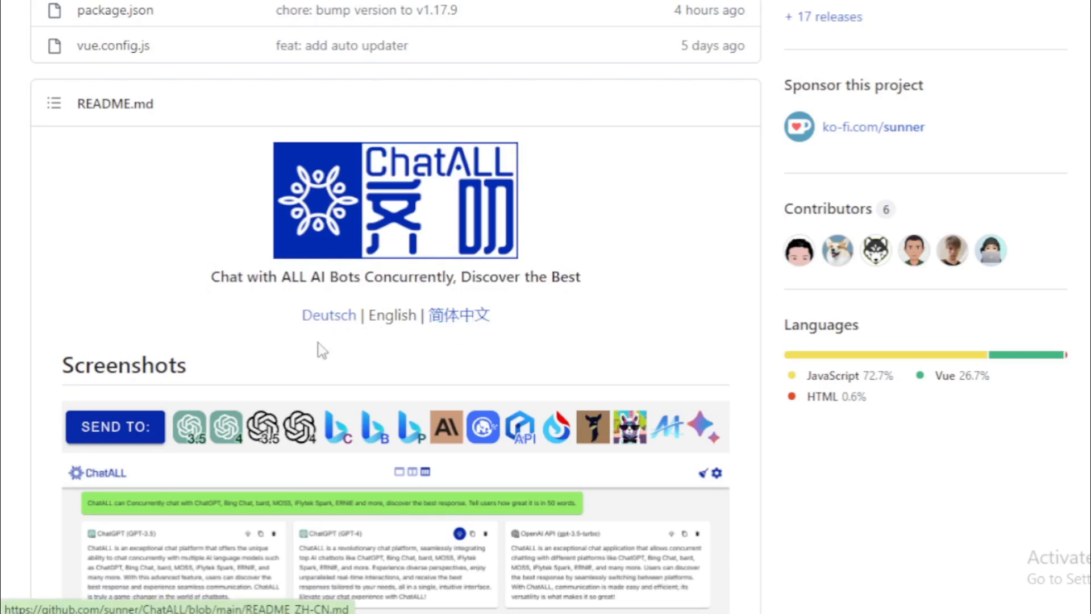
pyautogui.scroll(-4, 405, 295)
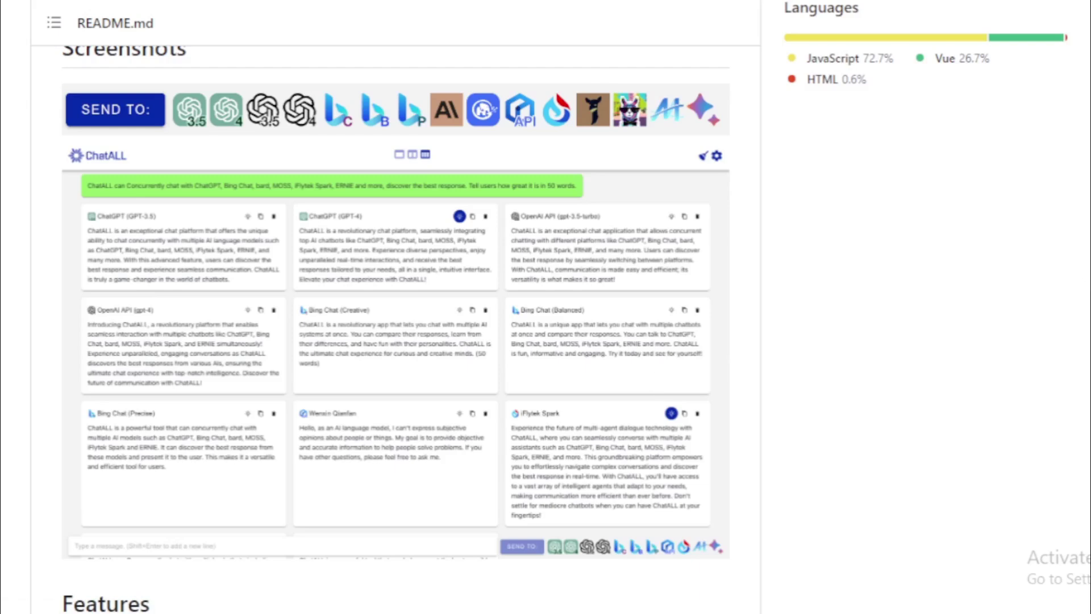
pyautogui.scroll(-5, 396, 329)
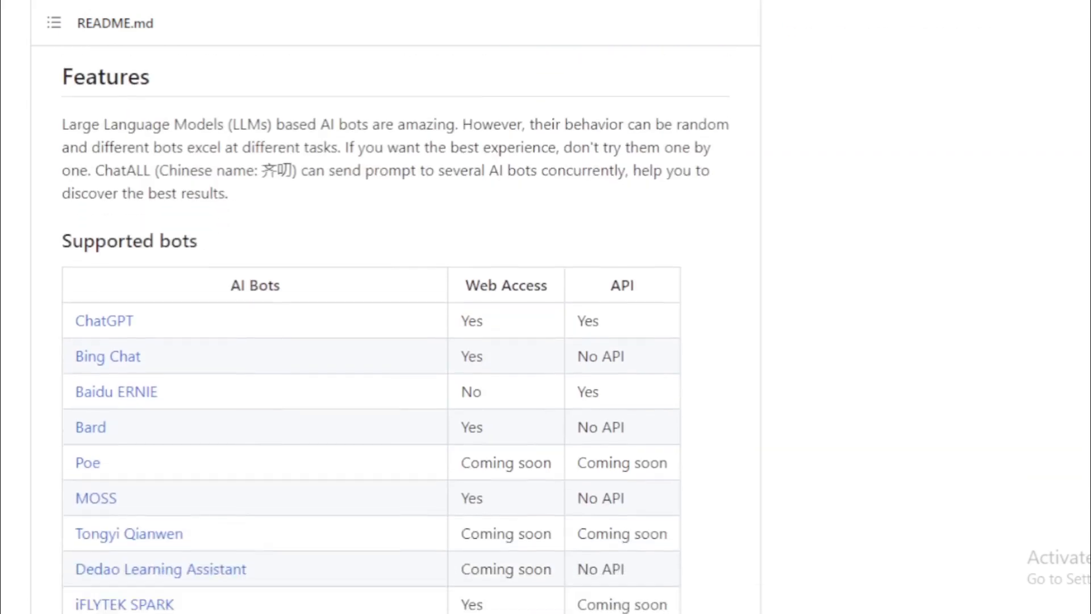
pyautogui.moveTo(199, 85); pyautogui.dragTo(62, 79)
pyautogui.moveTo(62, 124)
pyautogui.mouseDown()
pyautogui.moveTo(337, 127)
pyautogui.moveTo(465, 140)
pyautogui.moveTo(511, 127)
pyautogui.moveTo(712, 130)
pyautogui.moveTo(97, 150)
pyautogui.moveTo(705, 147)
pyautogui.moveTo(244, 148)
pyautogui.moveTo(65, 170)
pyautogui.moveTo(541, 171)
pyautogui.moveTo(659, 192)
pyautogui.moveTo(147, 193)
pyautogui.moveTo(230, 197)
pyautogui.mouseUp()
pyautogui.click(230, 197)
pyautogui.moveTo(209, 250); pyautogui.dragTo(77, 240)
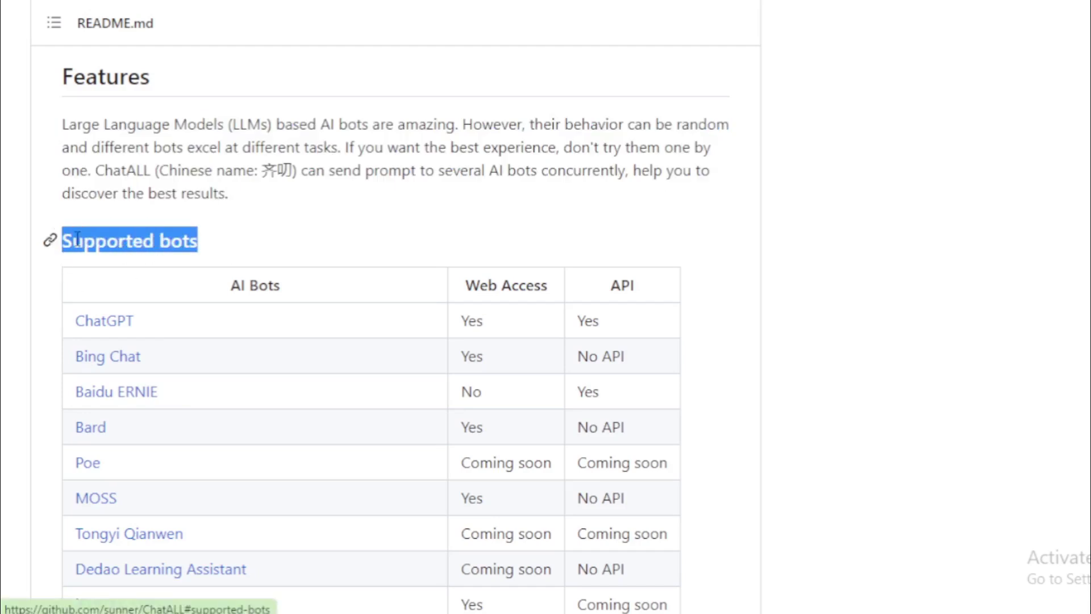
pyautogui.click(239, 242)
pyautogui.scroll(-1, 396, 333)
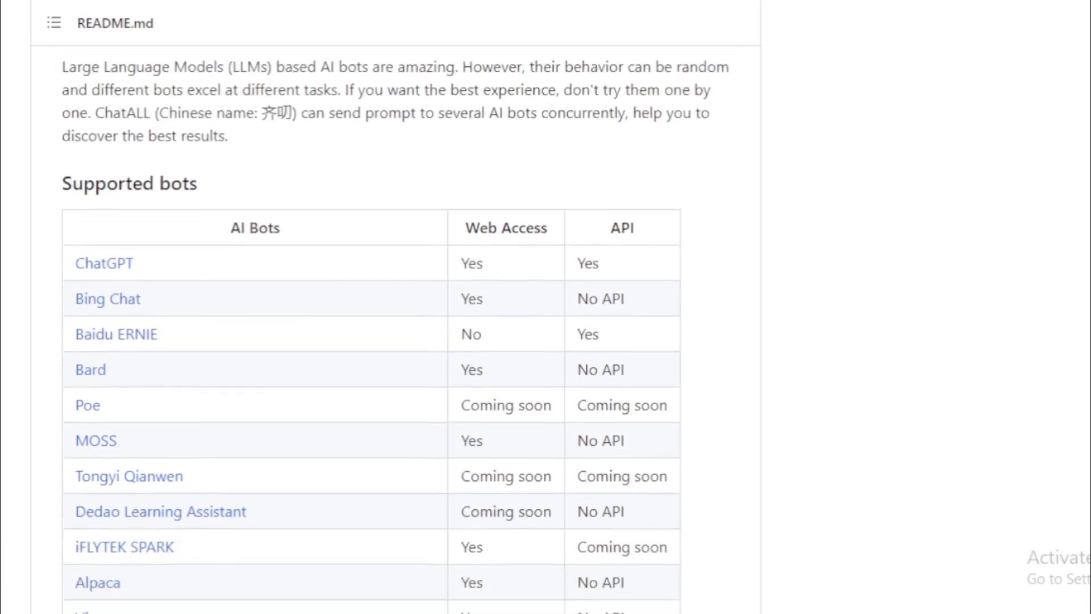
pyautogui.scroll(-2, 395, 333)
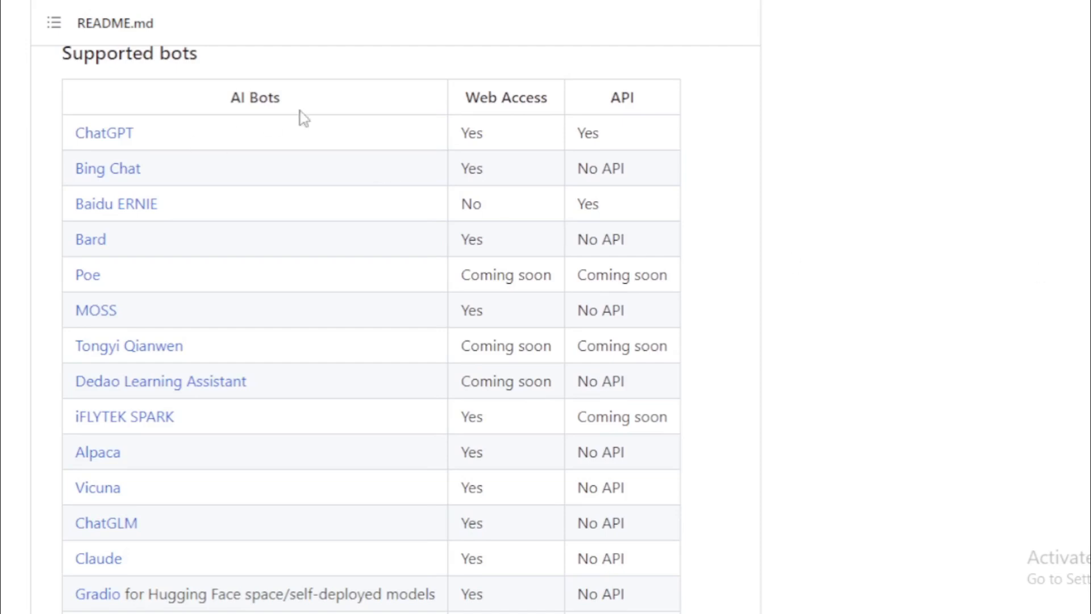
pyautogui.tripleClick(232, 102)
pyautogui.moveTo(548, 100); pyautogui.dragTo(463, 102)
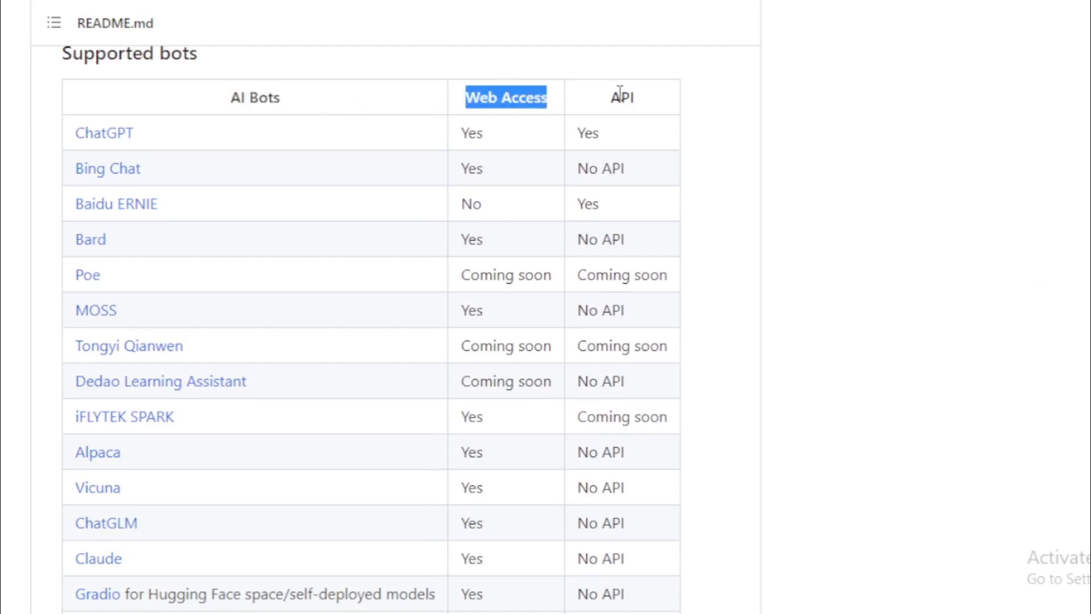
pyautogui.moveTo(636, 98); pyautogui.dragTo(611, 98)
pyautogui.click(613, 96)
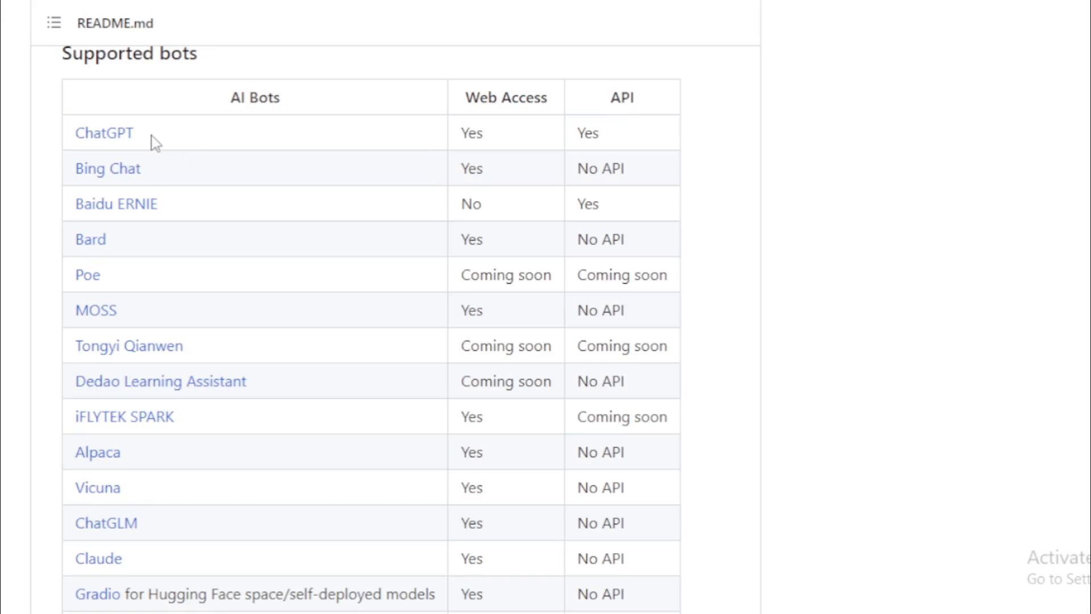
pyautogui.moveTo(153, 141); pyautogui.dragTo(75, 132)
pyautogui.doubleClick(472, 132)
pyautogui.doubleClick(591, 133)
pyautogui.moveTo(142, 168); pyautogui.dragTo(68, 169)
pyautogui.click(502, 175)
pyautogui.doubleClick(613, 169)
pyautogui.moveTo(348, 213); pyautogui.dragTo(74, 205)
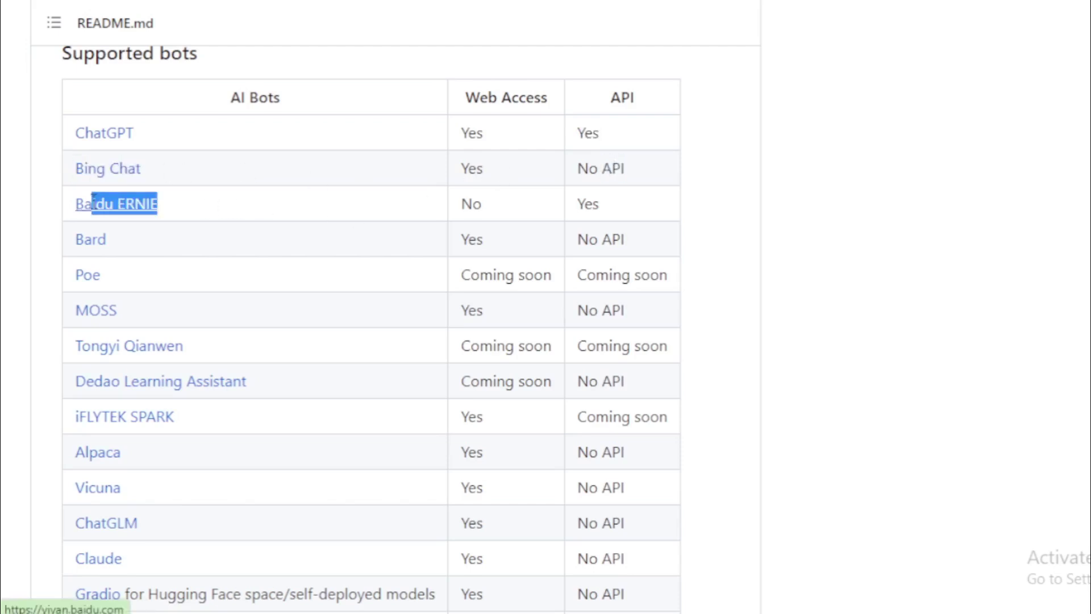
pyautogui.doubleClick(469, 205)
pyautogui.click(598, 206)
pyautogui.moveTo(196, 249); pyautogui.dragTo(75, 241)
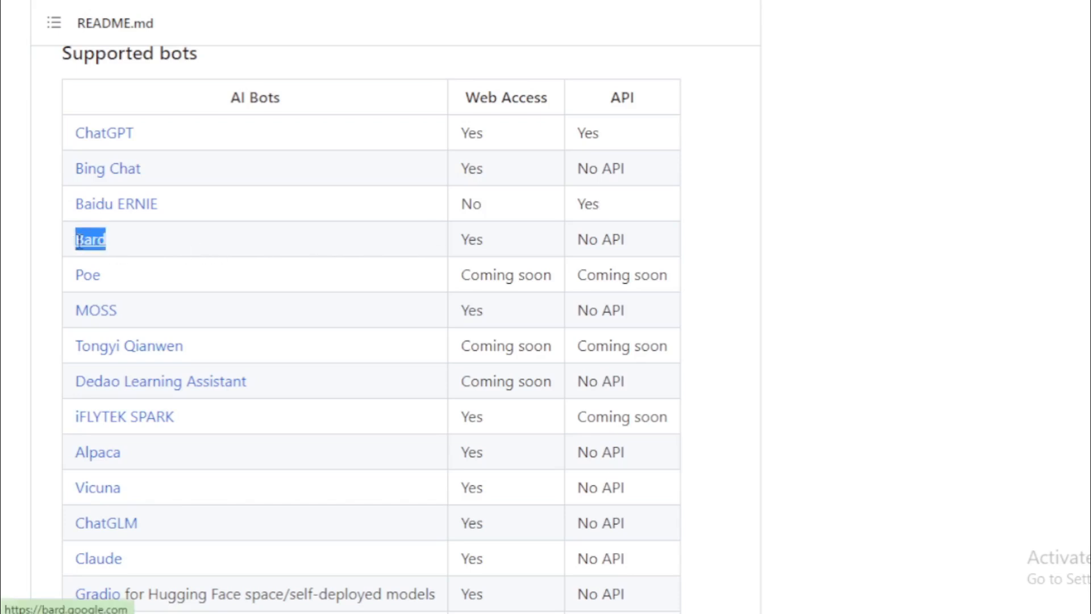
pyautogui.click(468, 239)
pyautogui.tripleClick(614, 239)
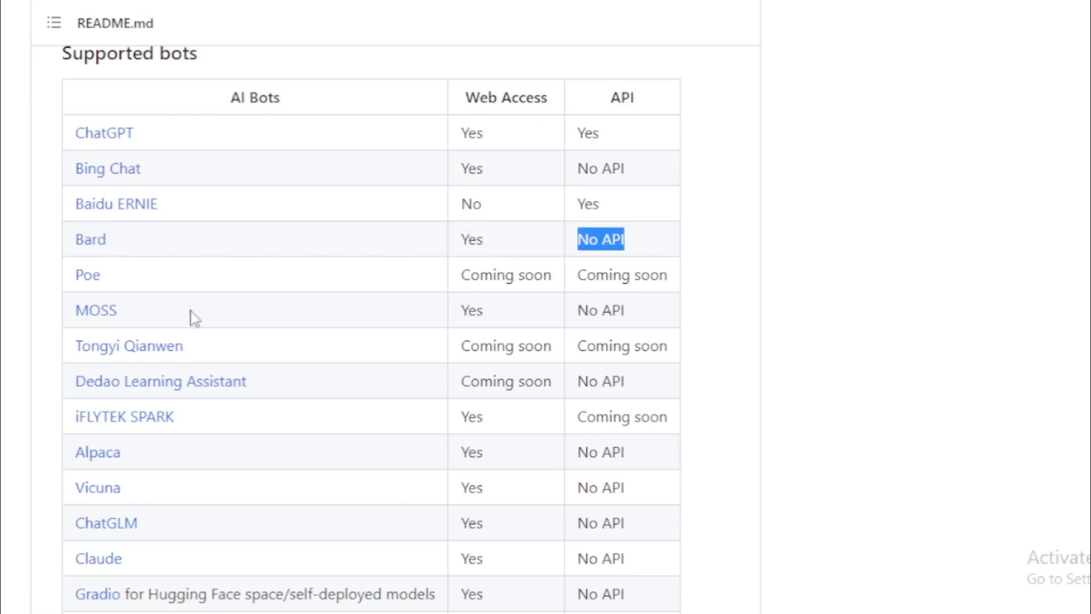
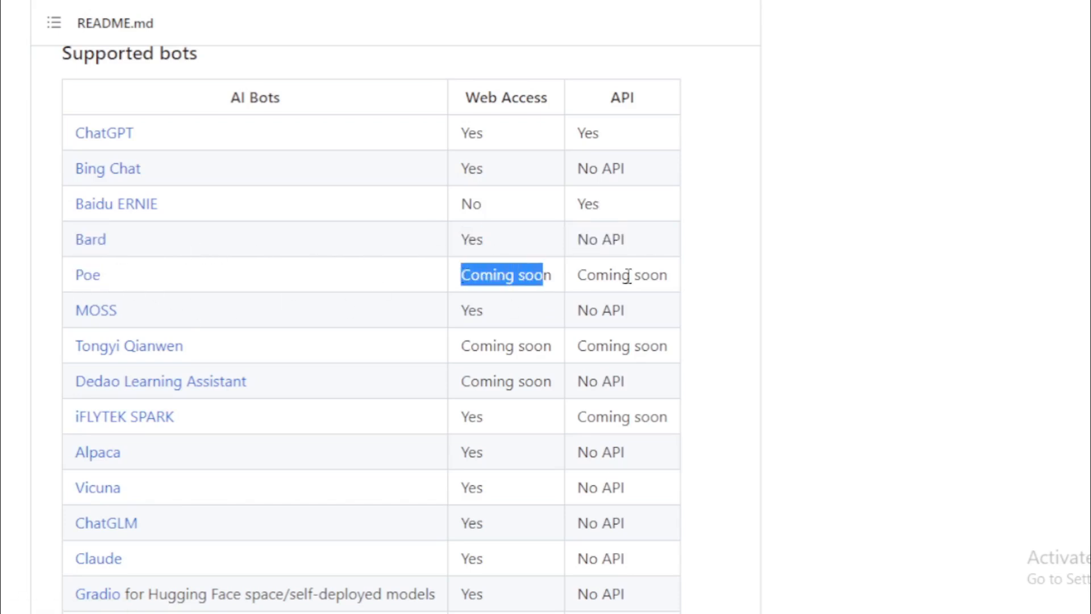
# Read the supported-bots table rows for Poe, MOSS, Tongyi Qianwen, Dedao and iFLYTEK SPARK with their web/API status.
pyautogui.tripleClick(628, 275)
pyautogui.moveTo(118, 310); pyautogui.dragTo(75, 310)
pyautogui.click(508, 312)
pyautogui.tripleClick(615, 310)
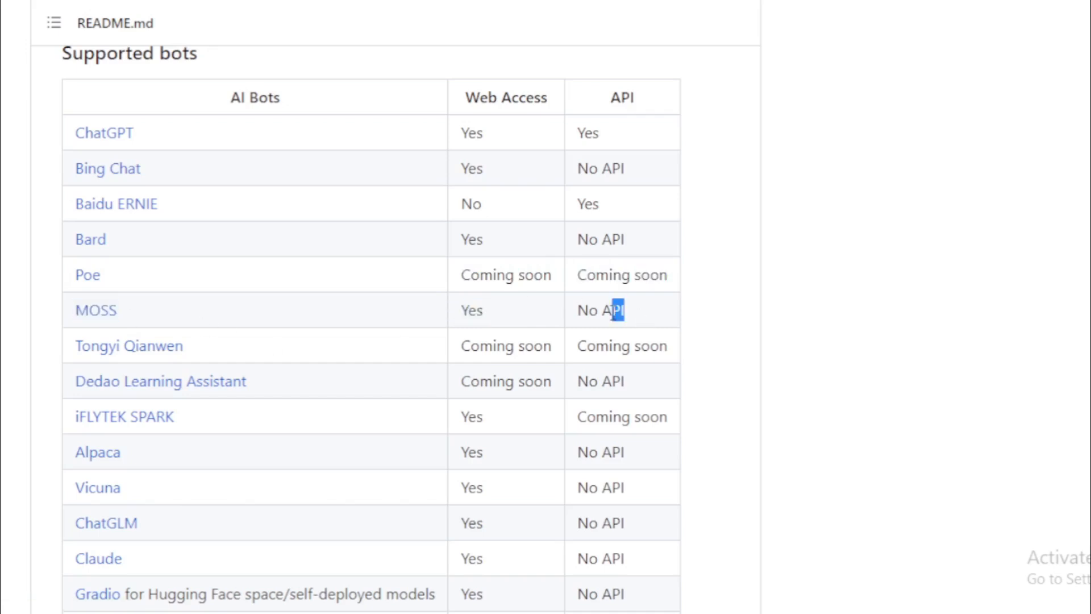
pyautogui.moveTo(186, 346); pyautogui.dragTo(75, 346)
pyautogui.tripleClick(551, 347)
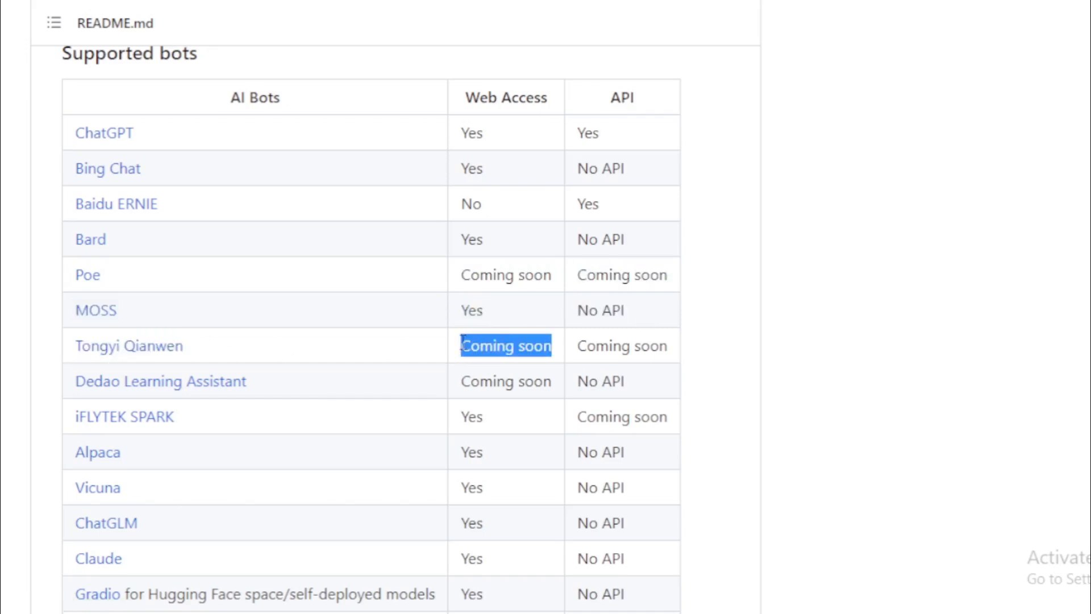
pyautogui.moveTo(246, 381); pyautogui.dragTo(75, 381)
pyautogui.click(534, 382)
pyautogui.tripleClick(615, 381)
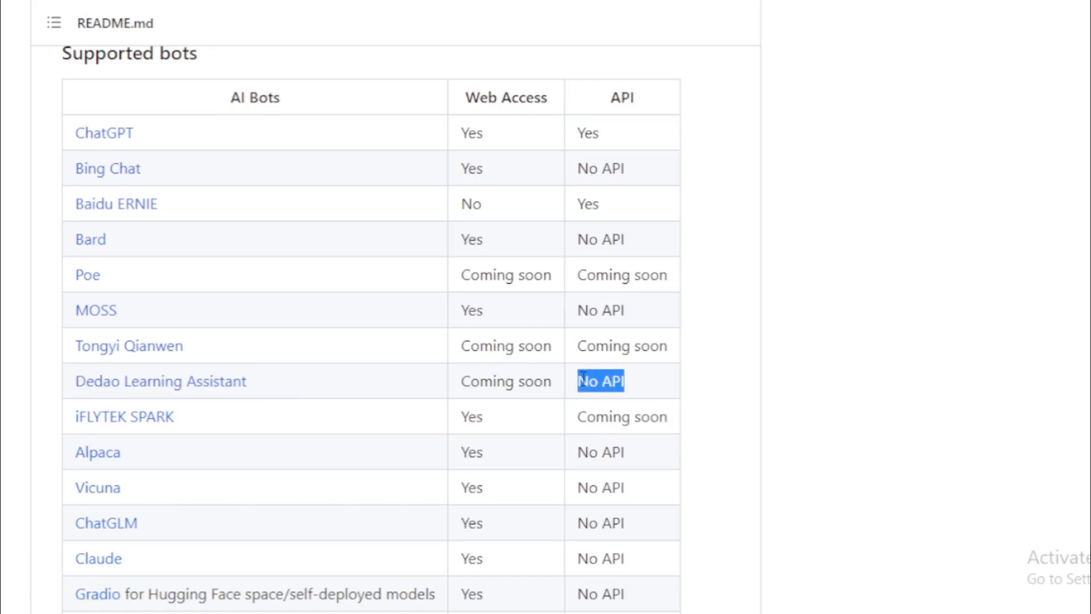
pyautogui.moveTo(253, 416); pyautogui.dragTo(76, 416)
pyautogui.click(461, 416)
pyautogui.doubleClick(628, 416)
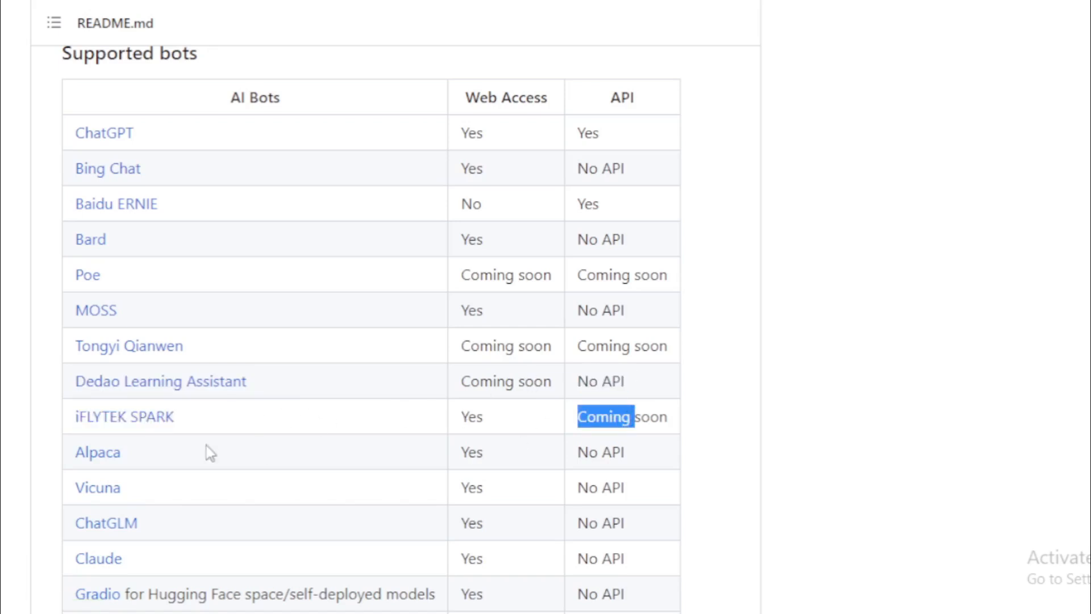
# Read the Alpaca, Vicuna, ChatGLM and Claude rows, noting Yes web access and No API entries.
pyautogui.moveTo(205, 445); pyautogui.dragTo(66, 453)
pyautogui.click(470, 451)
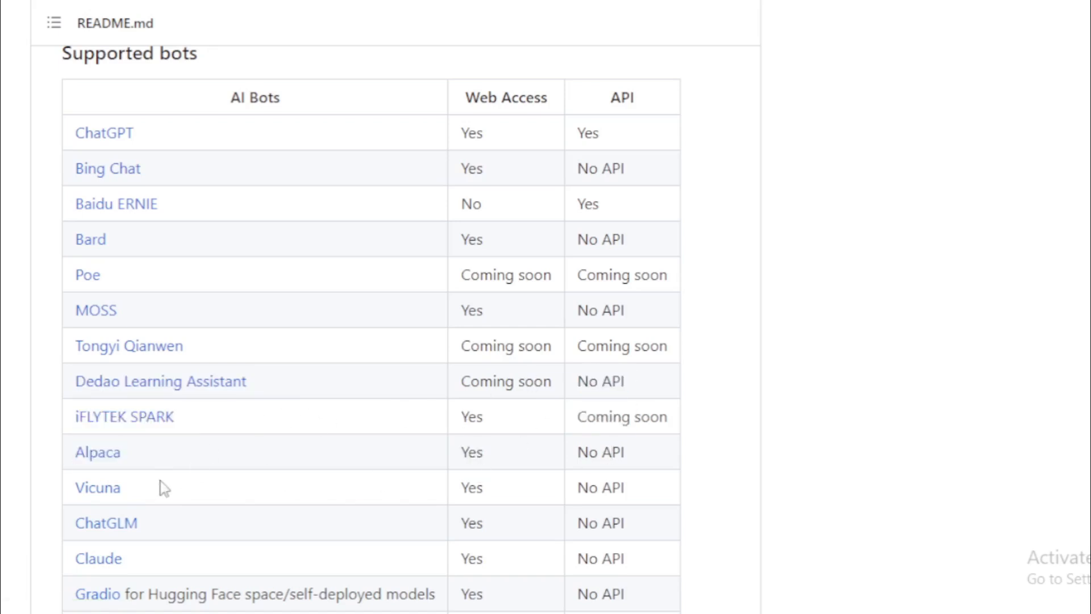
pyautogui.moveTo(164, 487); pyautogui.dragTo(29, 485)
pyautogui.click(473, 486)
pyautogui.tripleClick(639, 492)
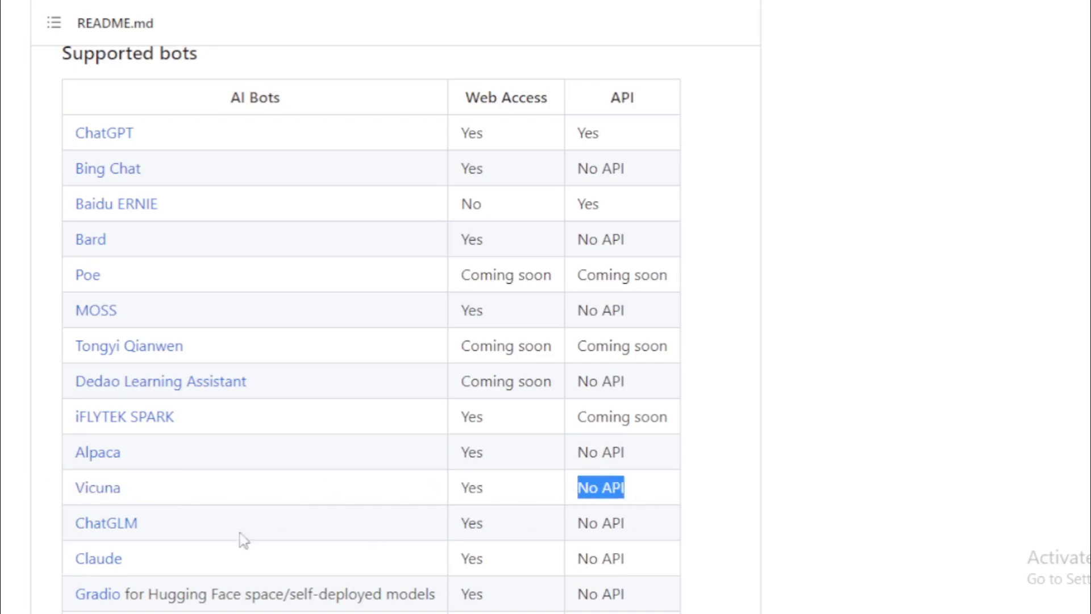
pyautogui.moveTo(178, 523); pyautogui.dragTo(76, 523)
pyautogui.doubleClick(485, 526)
pyautogui.tripleClick(645, 521)
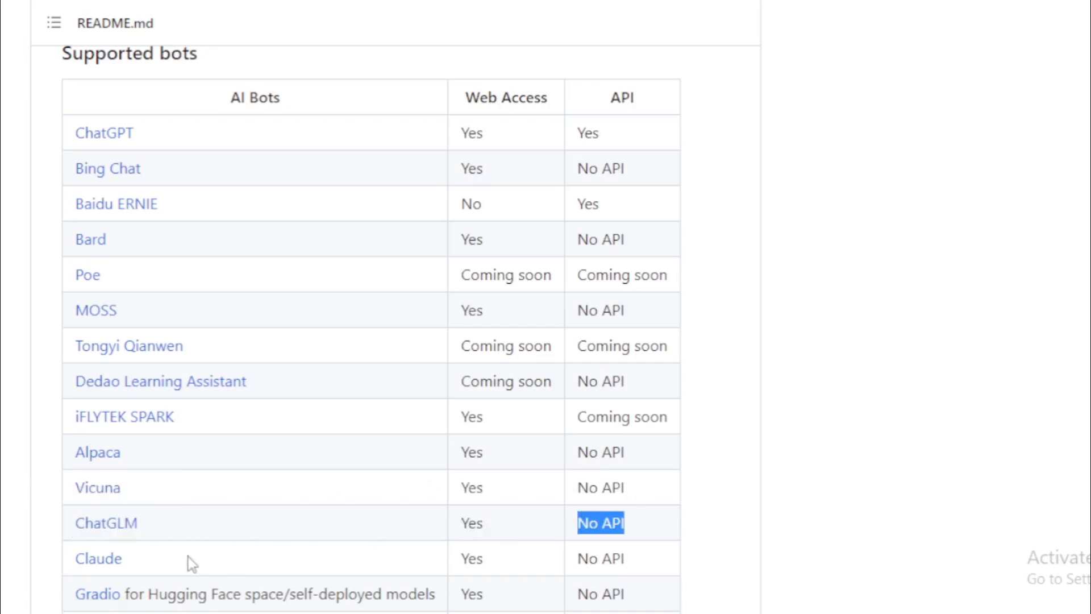
pyautogui.moveTo(189, 557); pyautogui.dragTo(75, 559)
pyautogui.doubleClick(474, 560)
pyautogui.moveTo(646, 571); pyautogui.dragTo(576, 559)
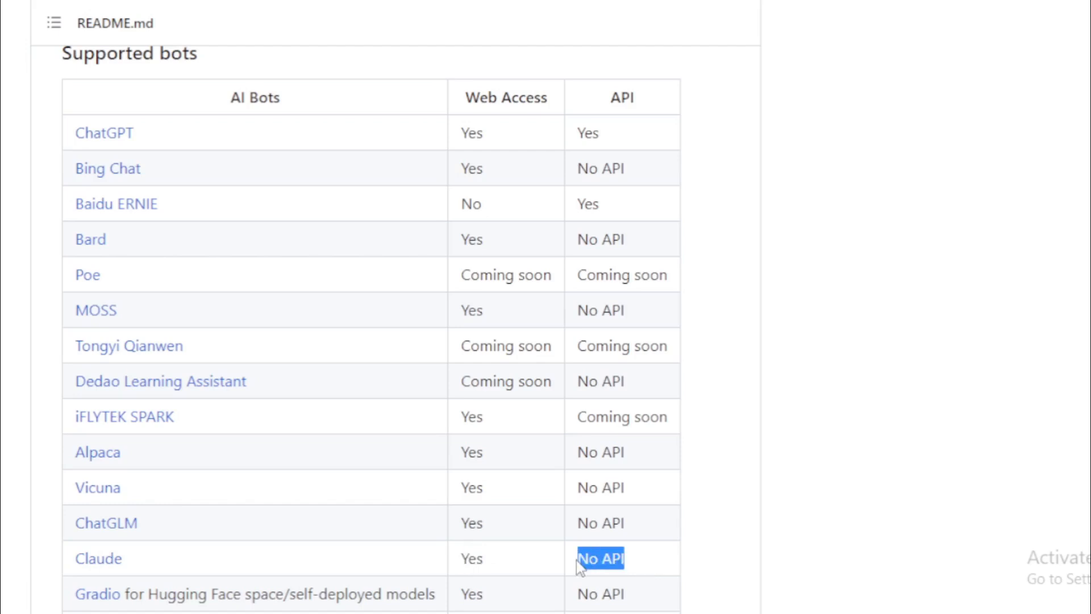
pyautogui.scroll(-2, 388, 447)
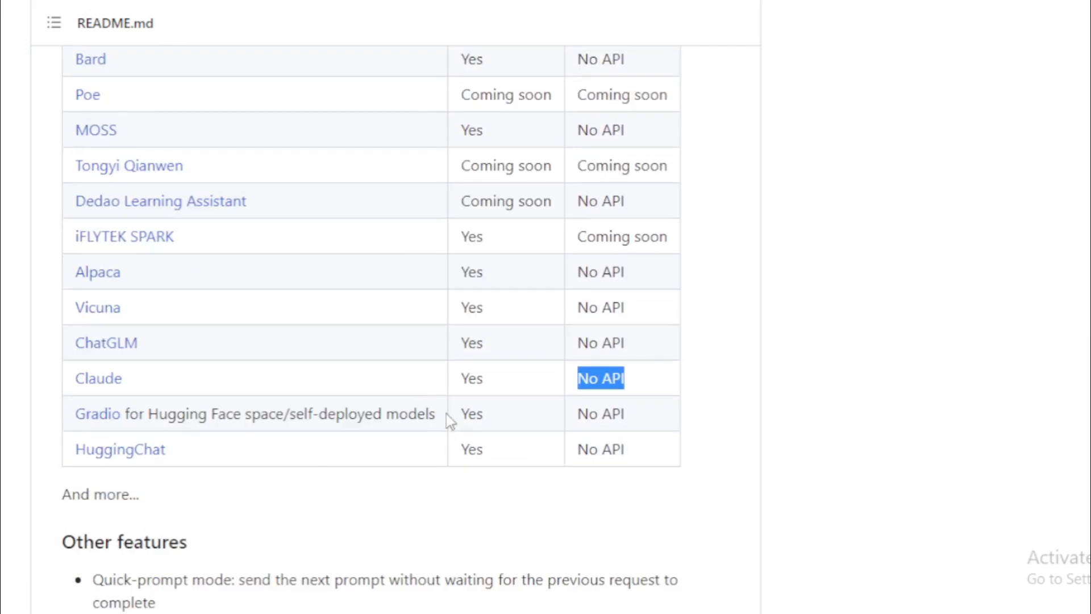
# Read the Gradio for Hugging Face and HuggingChat rows with Yes web access and No API.
pyautogui.moveTo(446, 414); pyautogui.dragTo(75, 414)
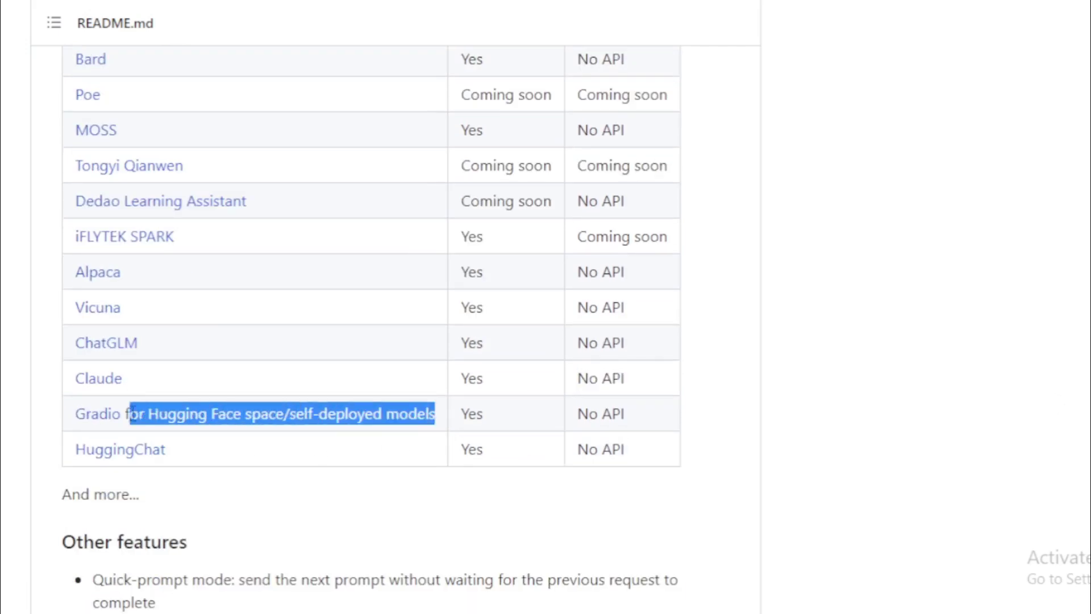
pyautogui.doubleClick(473, 415)
pyautogui.moveTo(645, 414); pyautogui.dragTo(577, 415)
pyautogui.moveTo(417, 447); pyautogui.dragTo(76, 450)
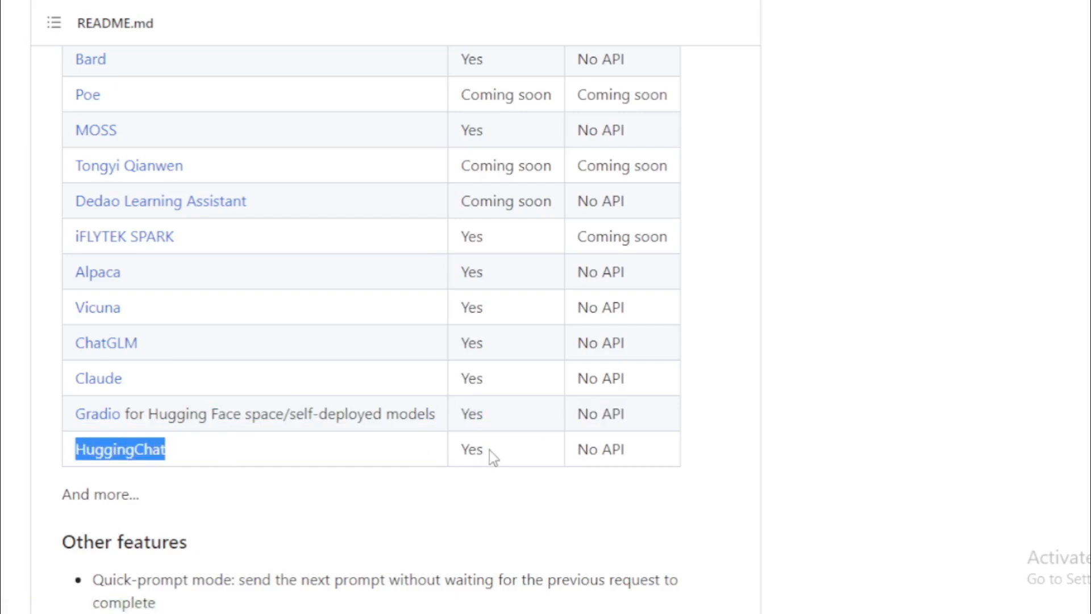
pyautogui.doubleClick(474, 449)
pyautogui.moveTo(645, 449); pyautogui.dragTo(574, 455)
pyautogui.click(575, 456)
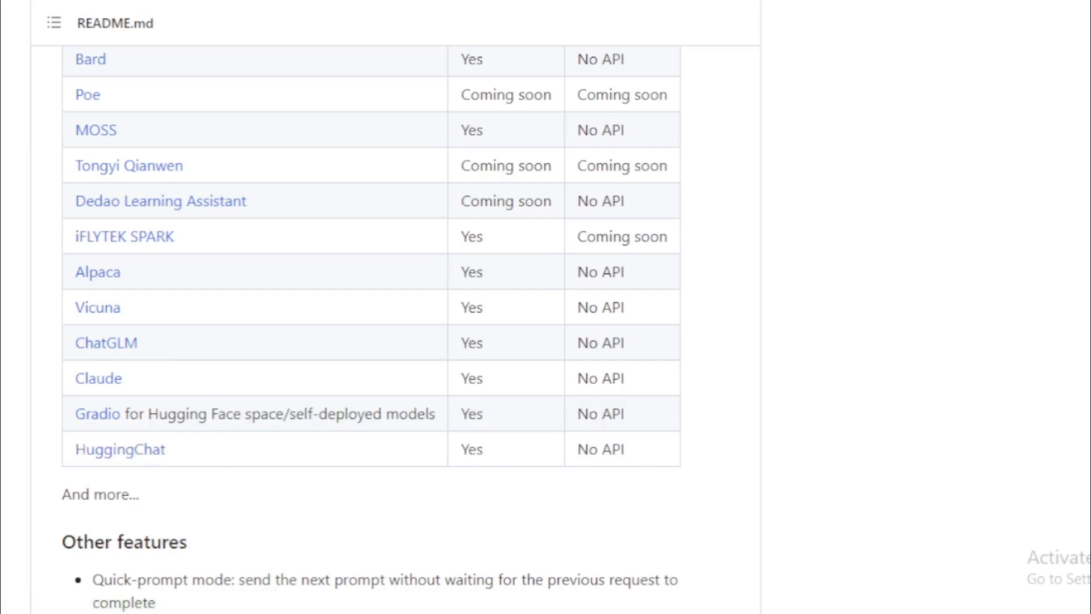
pyautogui.scroll(-4, 161, 111)
pyautogui.moveTo(161, 130); pyautogui.dragTo(63, 128)
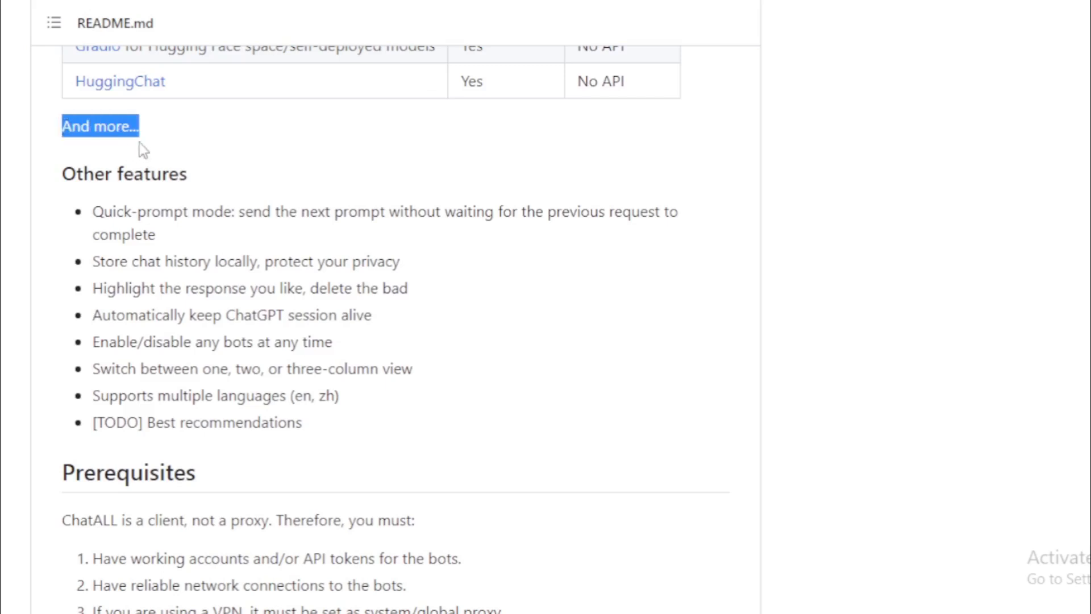
# Read the Other features list: Quick-prompt mode, local chat history, highlighting responses, keeping ChatGPT session alive.
pyautogui.moveTo(188, 174); pyautogui.dragTo(61, 174)
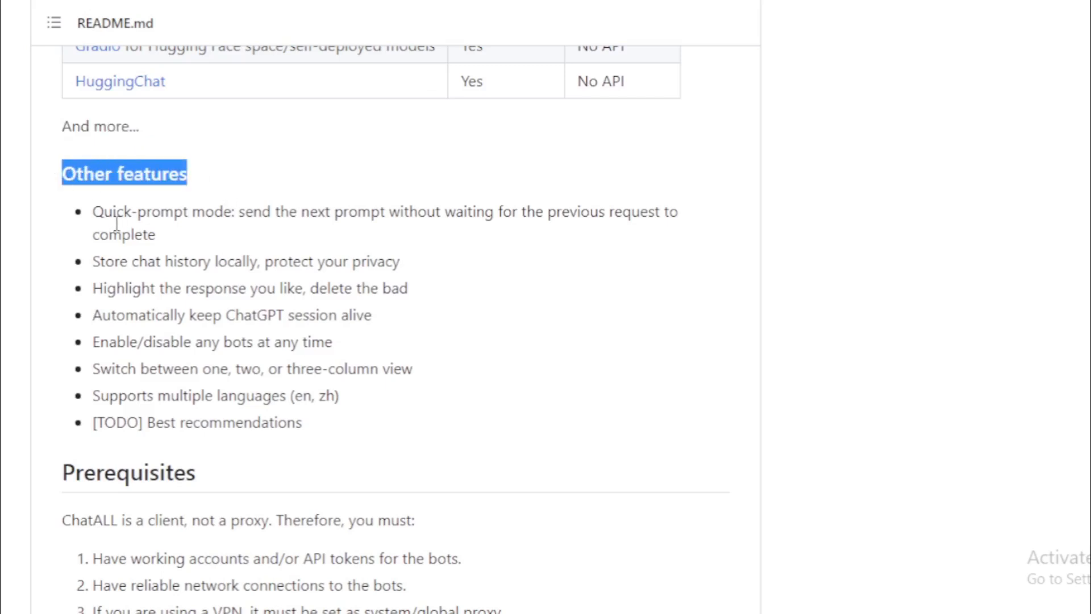
pyautogui.moveTo(93, 211)
pyautogui.mouseDown()
pyautogui.moveTo(627, 219)
pyautogui.moveTo(173, 231)
pyautogui.mouseUp()
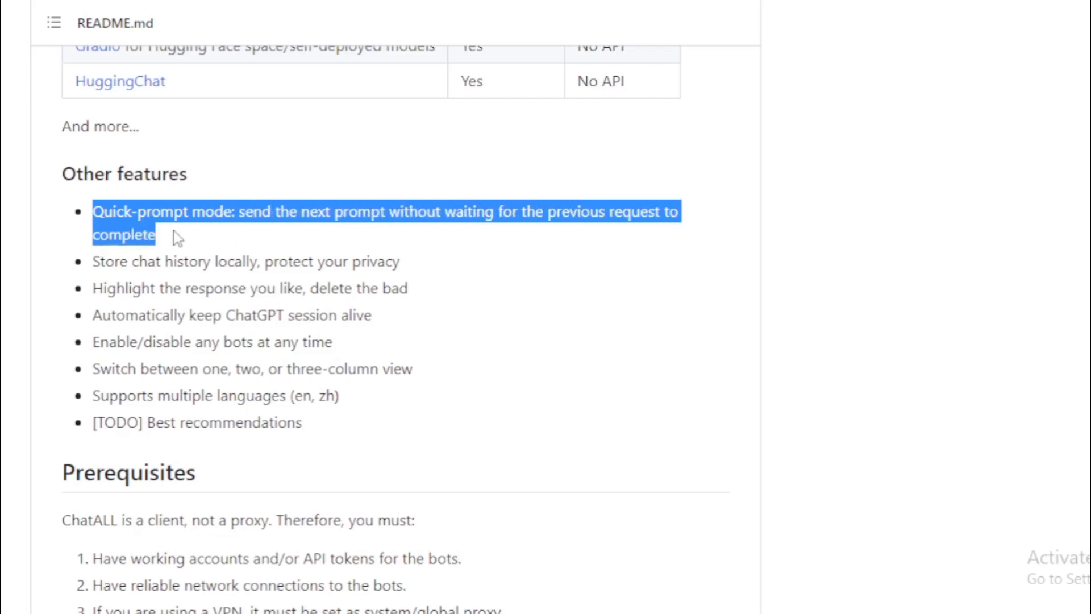
pyautogui.click(173, 230)
pyautogui.moveTo(93, 261); pyautogui.dragTo(398, 261)
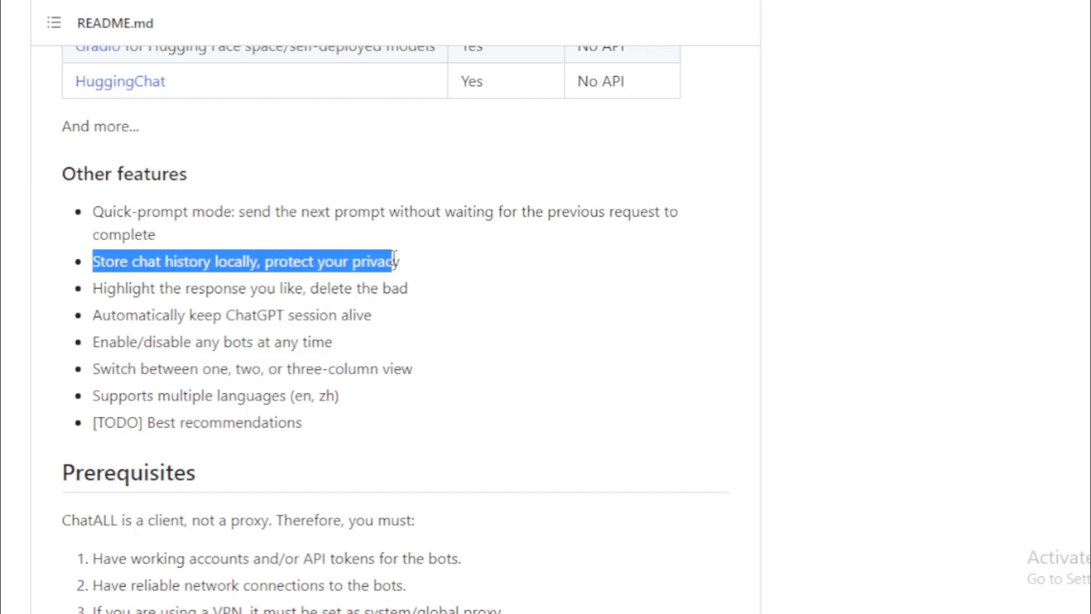
pyautogui.click(194, 290)
pyautogui.moveTo(93, 290); pyautogui.dragTo(411, 291)
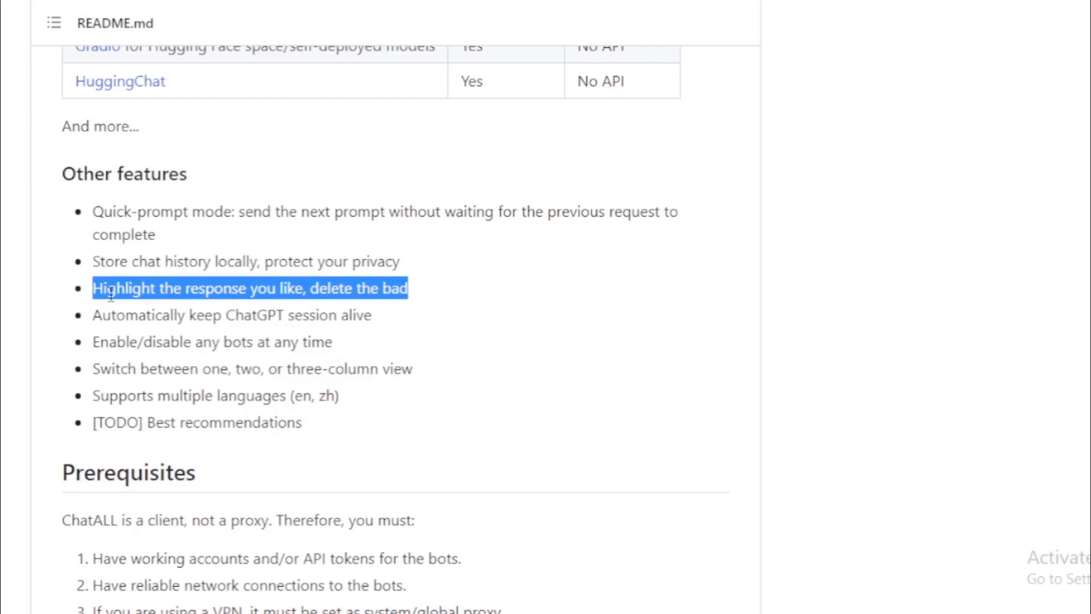
pyautogui.moveTo(96, 316); pyautogui.dragTo(375, 321)
pyautogui.click(136, 333)
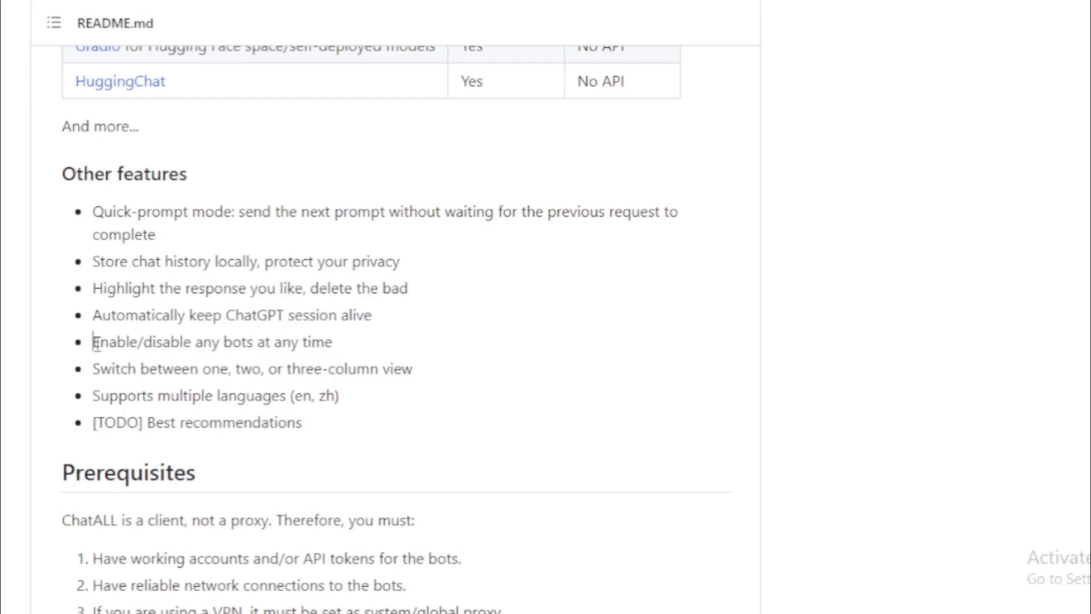
# Read the remaining features: enable/disable bots, column view switching, multiple languages, [TODO] Best recommendations.
pyautogui.moveTo(96, 343); pyautogui.dragTo(338, 348)
pyautogui.click(338, 348)
pyautogui.moveTo(94, 373); pyautogui.dragTo(418, 380)
pyautogui.click(413, 374)
pyautogui.moveTo(96, 394); pyautogui.dragTo(337, 401)
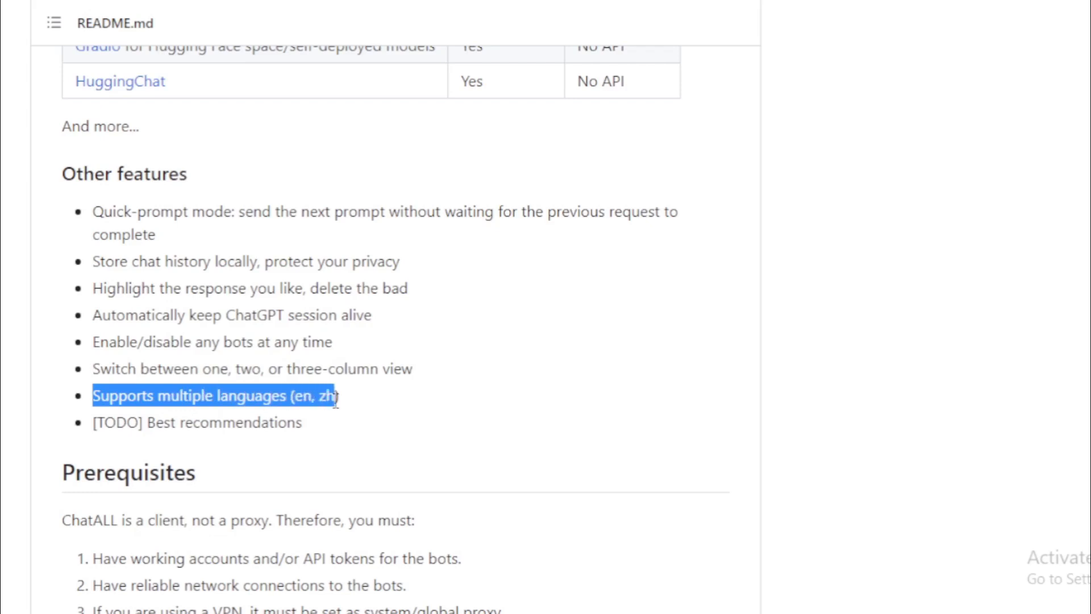
pyautogui.click(337, 399)
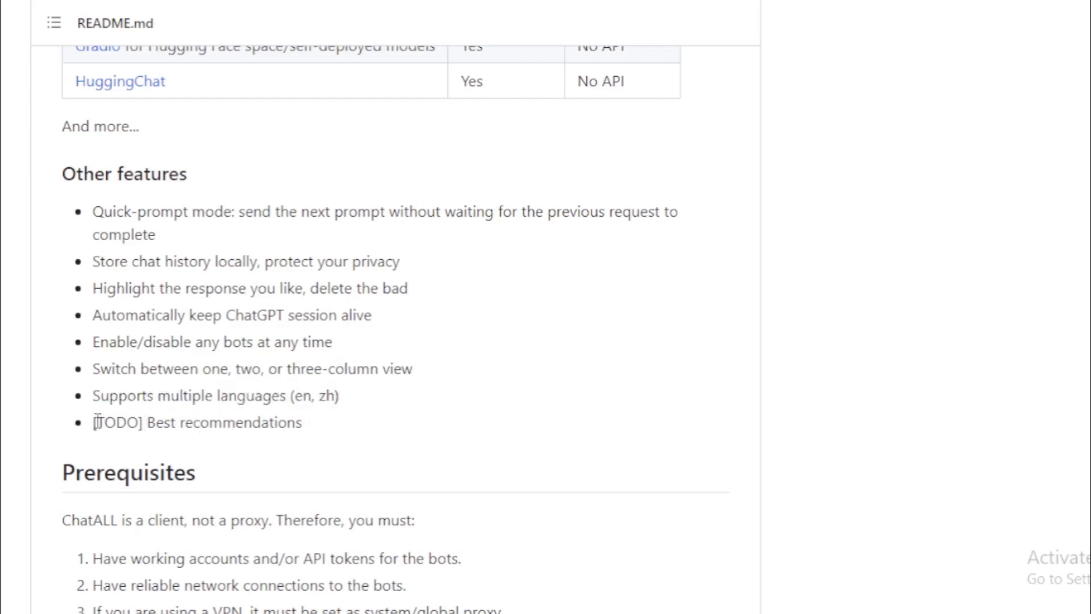
pyautogui.moveTo(96, 421); pyautogui.dragTo(304, 424)
pyautogui.click(305, 426)
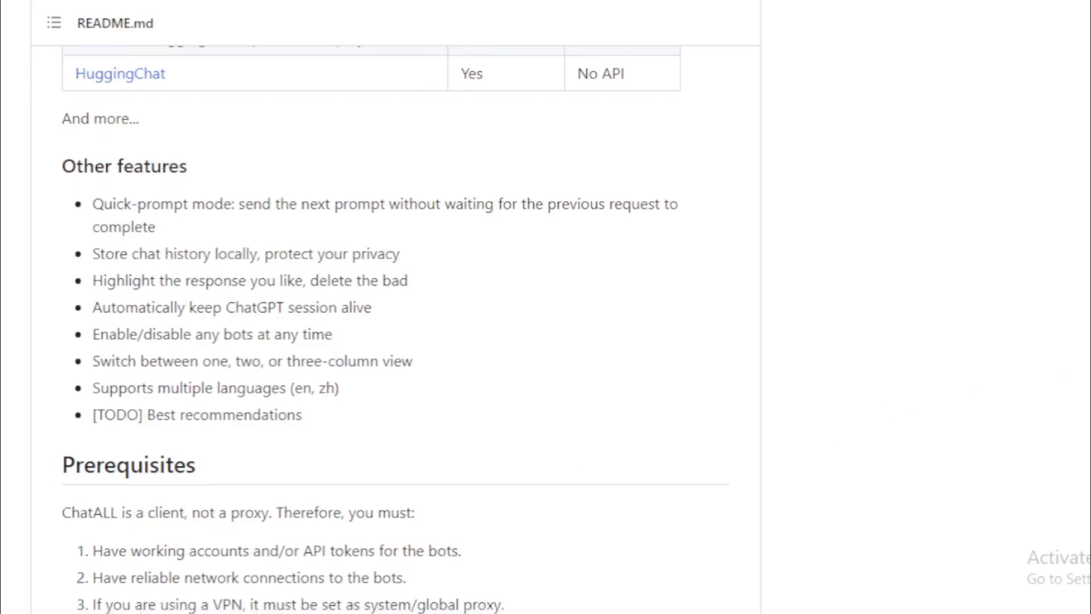
pyautogui.scroll(-3, 418, 314)
# Read the Prerequisites: client not a proxy, working accounts, reliable network, VPN proxy.
pyautogui.moveTo(221, 275); pyautogui.dragTo(75, 271)
pyautogui.moveTo(62, 317); pyautogui.dragTo(414, 318)
pyautogui.click(368, 329)
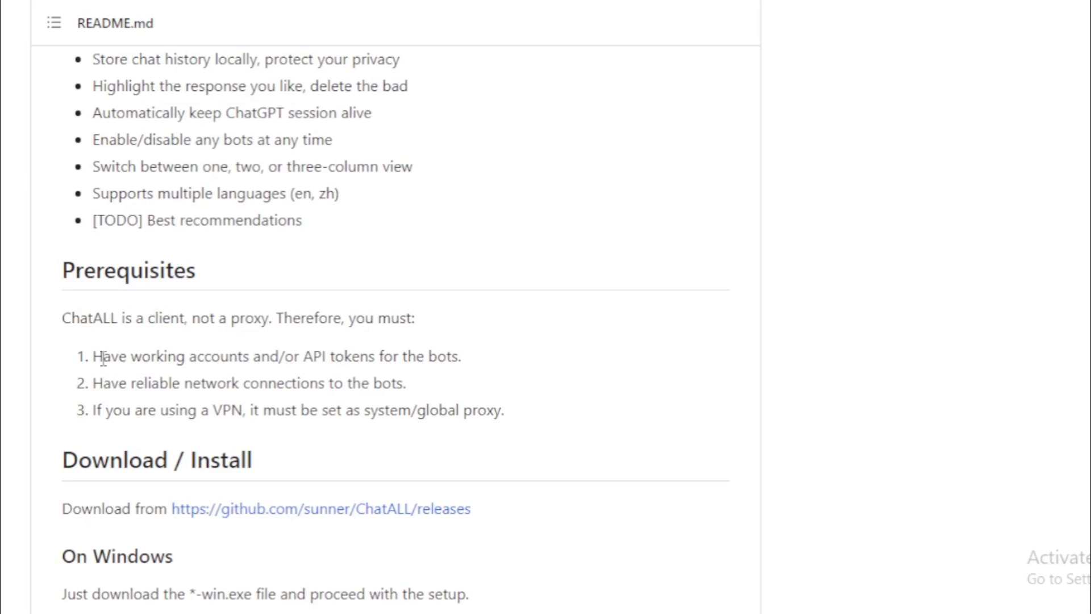
pyautogui.moveTo(95, 355); pyautogui.dragTo(461, 356)
pyautogui.click(300, 362)
pyautogui.moveTo(92, 384); pyautogui.dragTo(407, 383)
pyautogui.click(407, 388)
pyautogui.moveTo(93, 416); pyautogui.dragTo(518, 412)
# Reach the Download / Install section and read the On Windows install instruction line.
pyautogui.moveTo(443, 461)
pyautogui.mouseDown()
pyautogui.moveTo(299, 470)
pyautogui.moveTo(61, 460)
pyautogui.mouseUp()
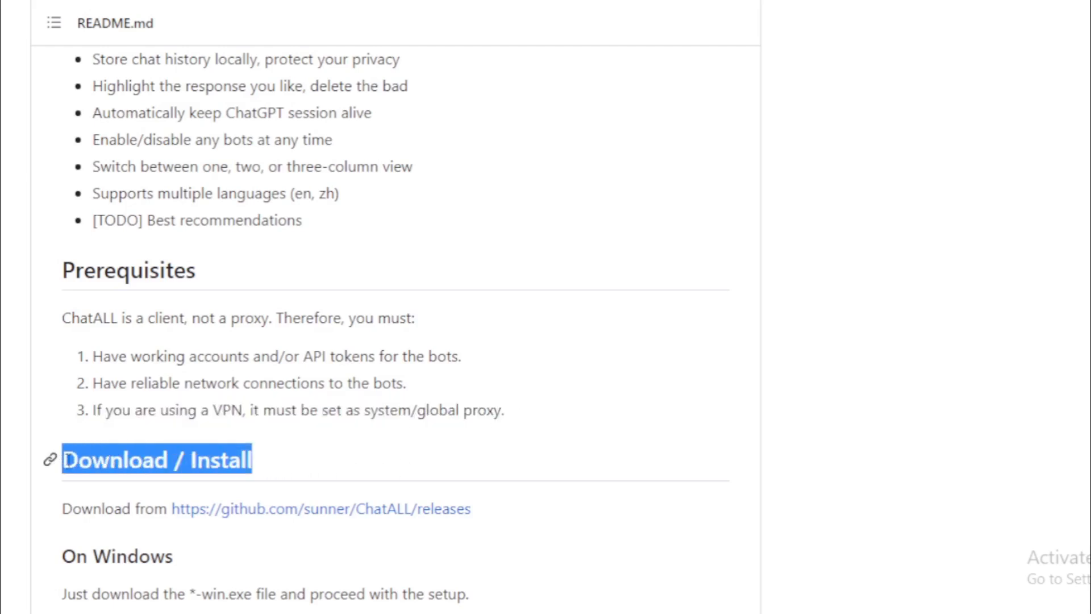
pyautogui.moveTo(72, 509); pyautogui.dragTo(138, 509)
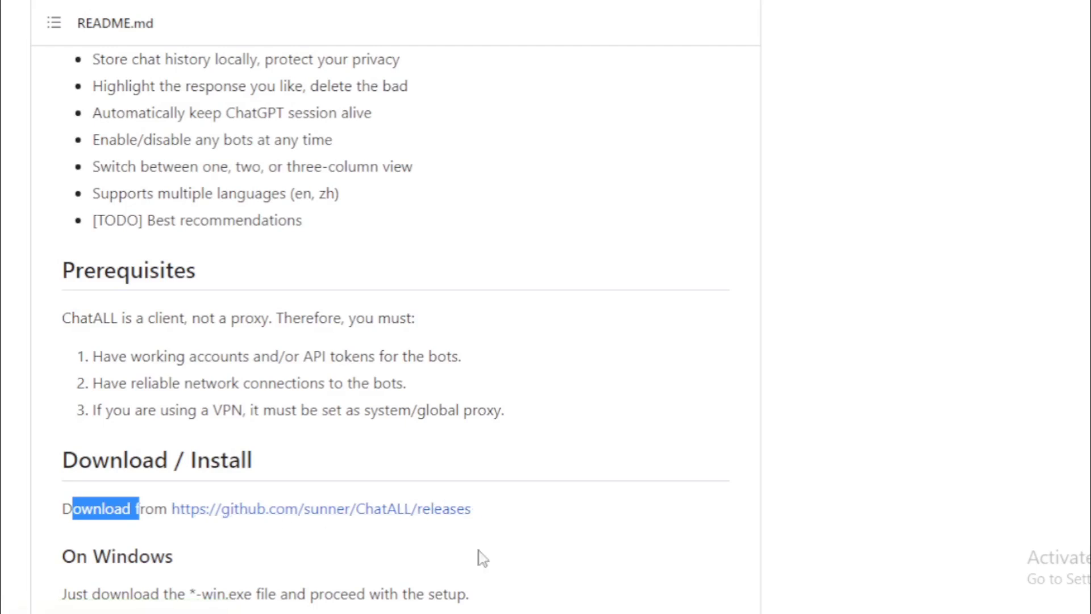
pyautogui.scroll(-1, 396, 328)
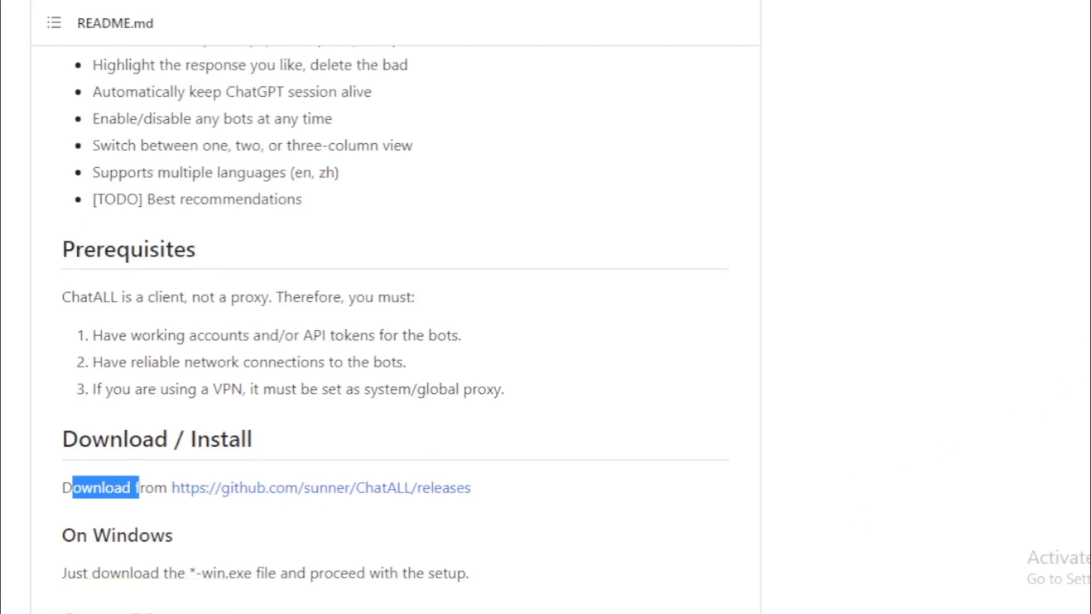
pyautogui.scroll(-2, 396, 329)
pyautogui.scroll(-1, 395, 328)
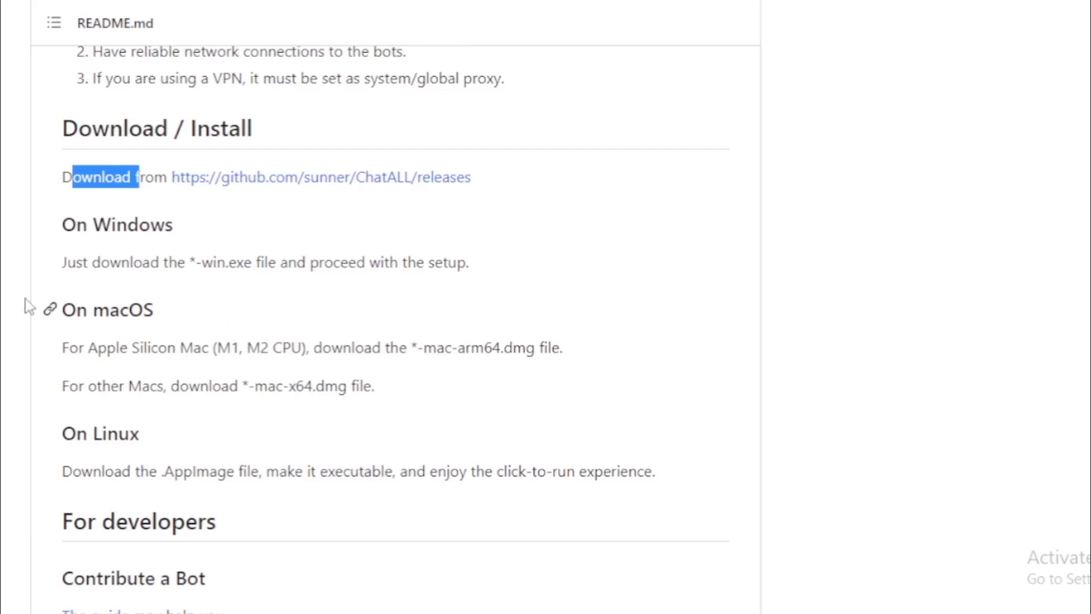
pyautogui.moveTo(176, 226); pyautogui.dragTo(64, 225)
pyautogui.moveTo(63, 264); pyautogui.dragTo(476, 266)
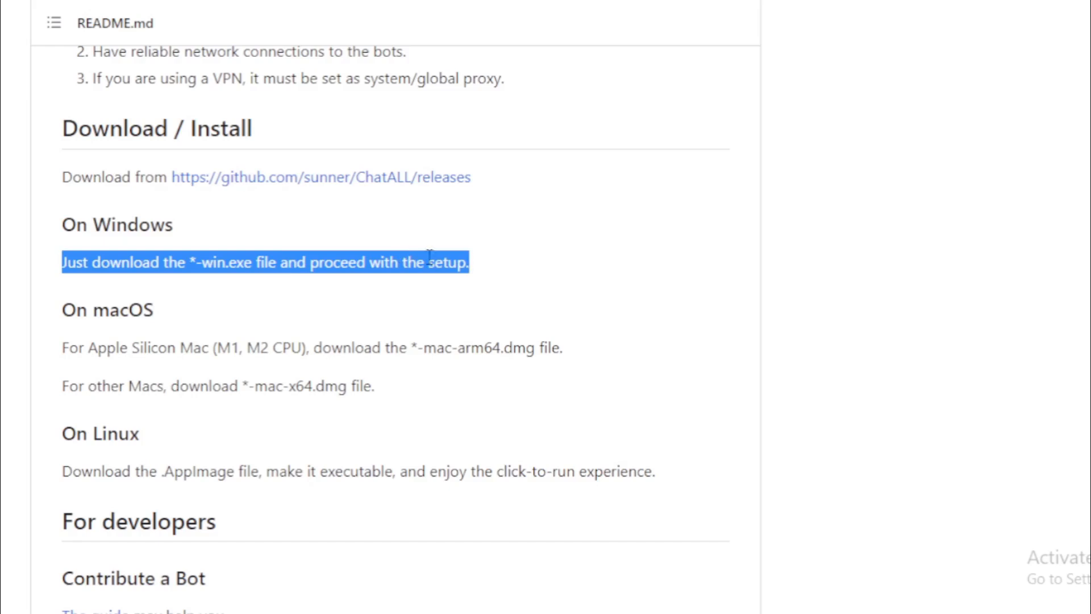
pyautogui.click(468, 263)
# Read the On macOS lines for Apple Silicon and other Macs, then the On Linux install instruction.
pyautogui.moveTo(65, 316); pyautogui.dragTo(167, 319)
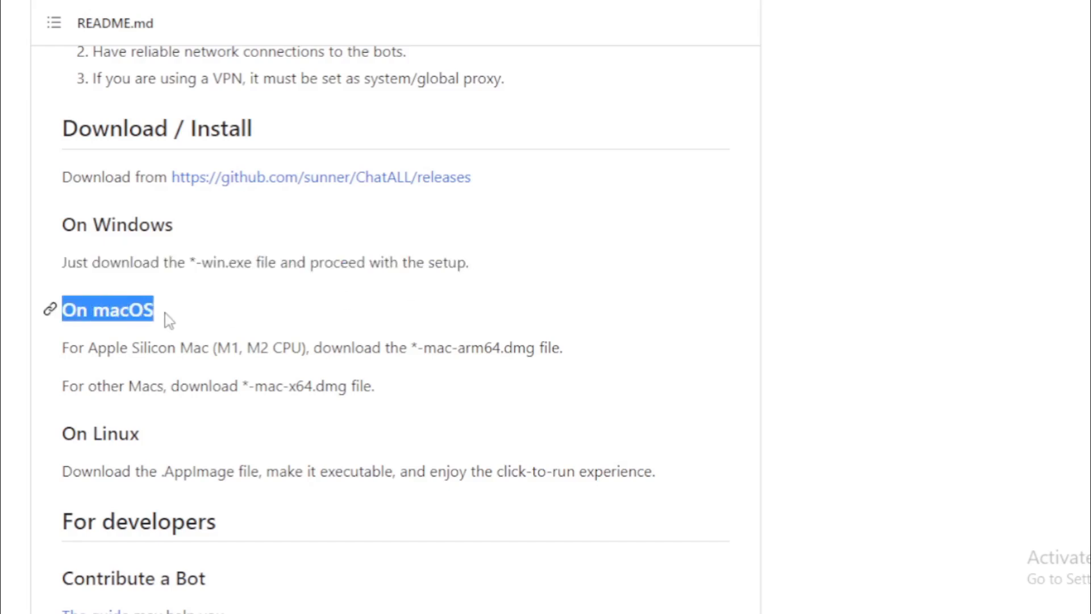
pyautogui.click(168, 312)
pyautogui.moveTo(62, 345); pyautogui.dragTo(566, 352)
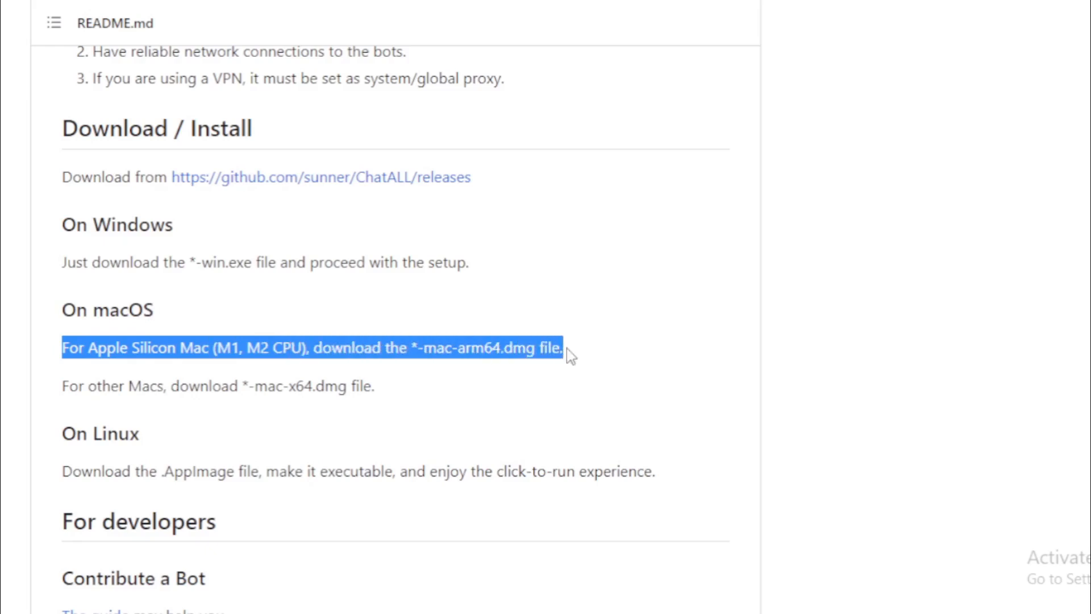
pyautogui.moveTo(88, 387); pyautogui.dragTo(375, 388)
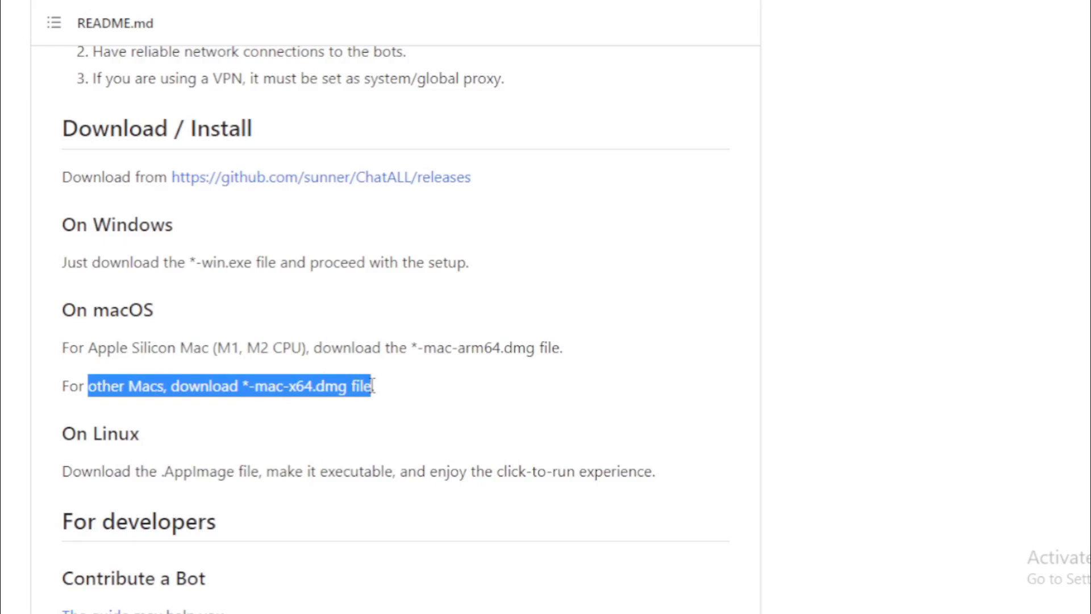
pyautogui.click(276, 445)
pyautogui.moveTo(143, 440); pyautogui.dragTo(58, 435)
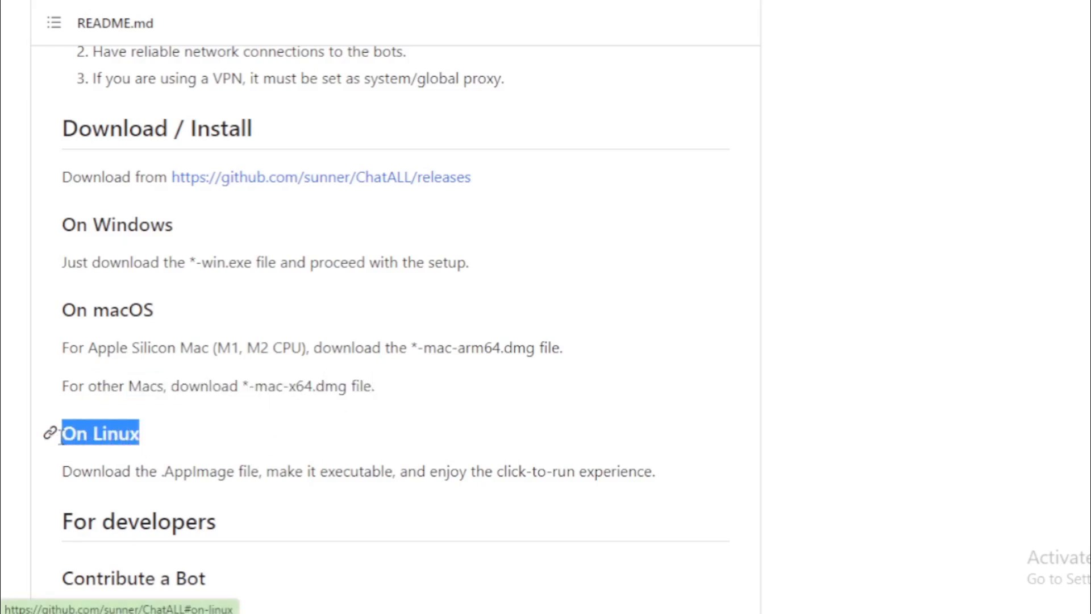
pyautogui.moveTo(61, 475); pyautogui.dragTo(657, 474)
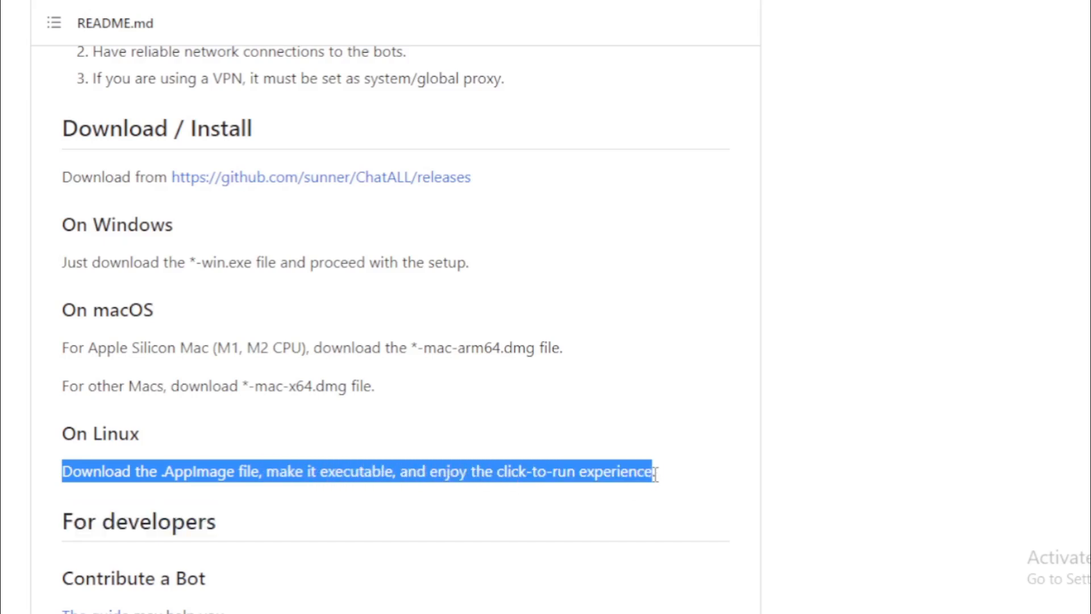
pyautogui.click(657, 474)
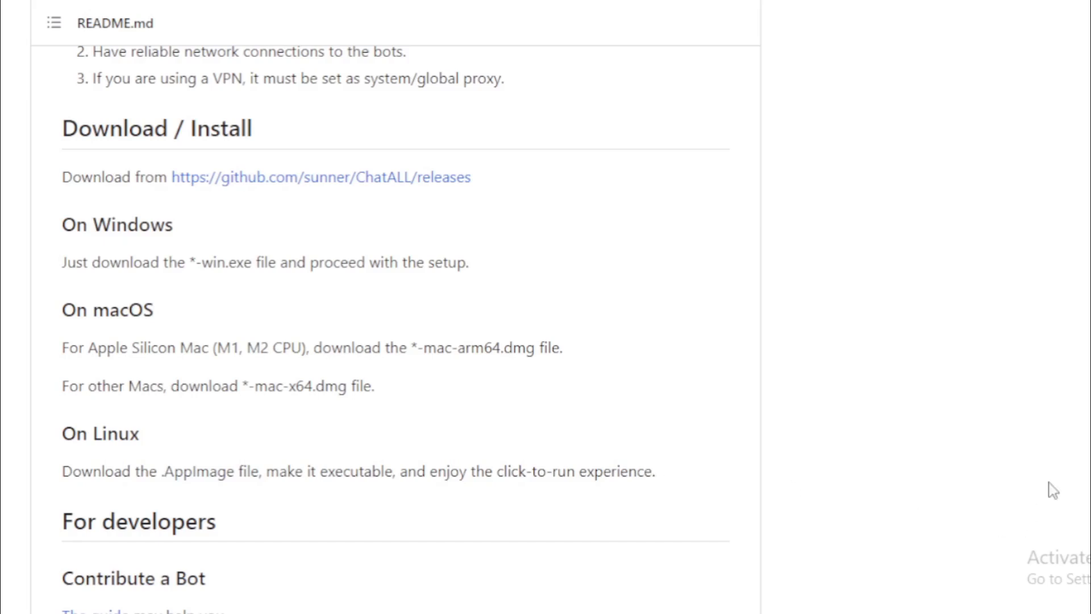
pyautogui.scroll(-5, 321, 150)
pyautogui.scroll(-1, 321, 150)
pyautogui.moveTo(218, 102); pyautogui.dragTo(62, 102)
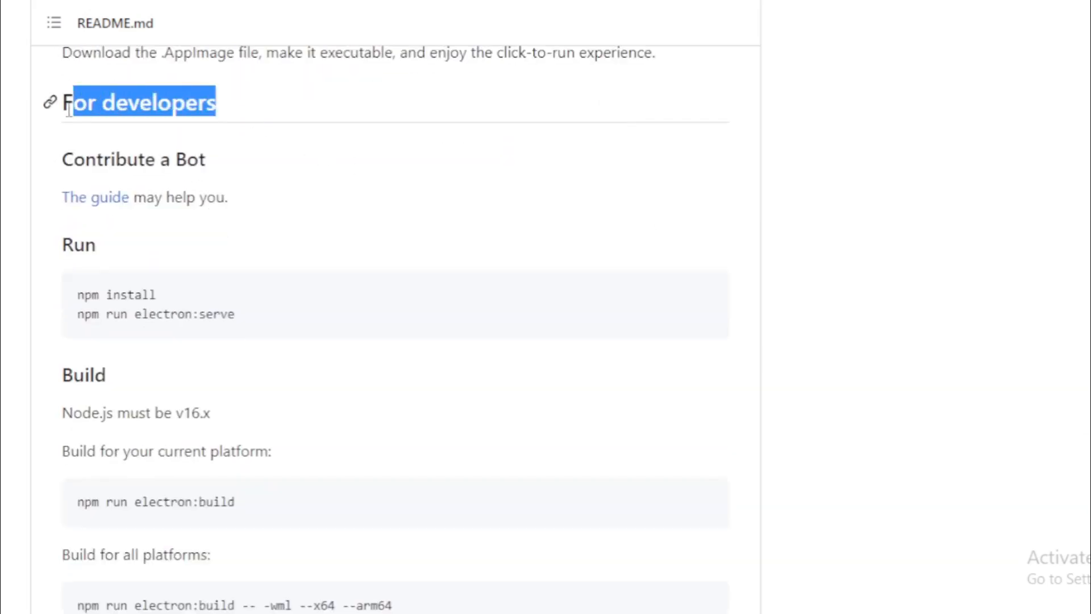
# Read the Contribute a Bot guide sentence and the two npm Run commands under For developers.
pyautogui.click(203, 167)
pyautogui.tripleClick(202, 166)
pyautogui.moveTo(229, 198); pyautogui.dragTo(195, 199)
pyautogui.moveTo(97, 245); pyautogui.dragTo(75, 248)
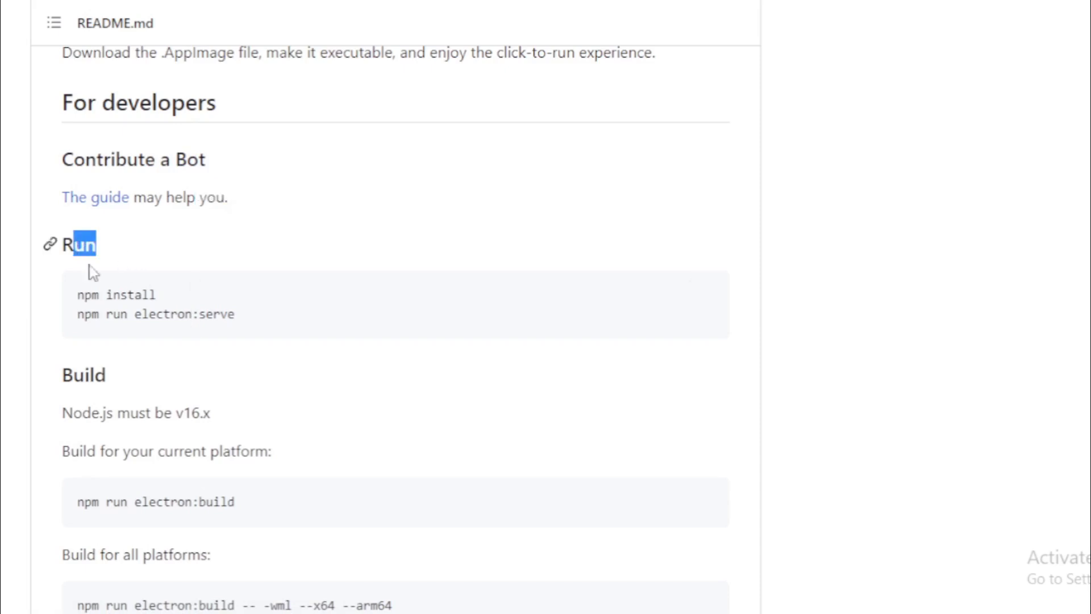
pyautogui.moveTo(285, 314); pyautogui.dragTo(74, 301)
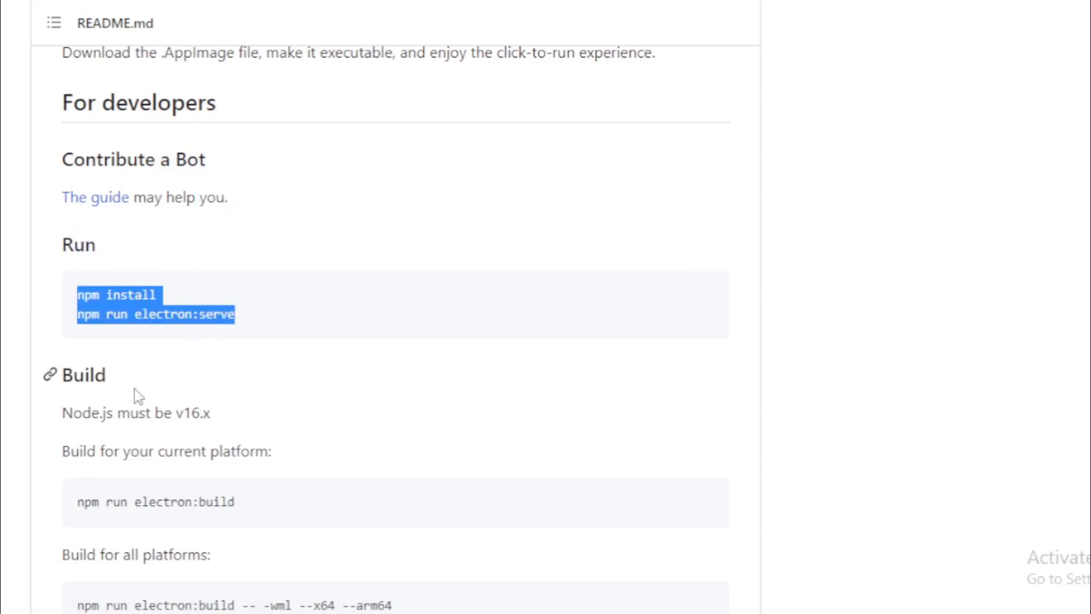
# Read the Build section: Node.js note, current-platform build command and Build for all platforms command.
pyautogui.moveTo(133, 395); pyautogui.dragTo(61, 376)
pyautogui.click(269, 506)
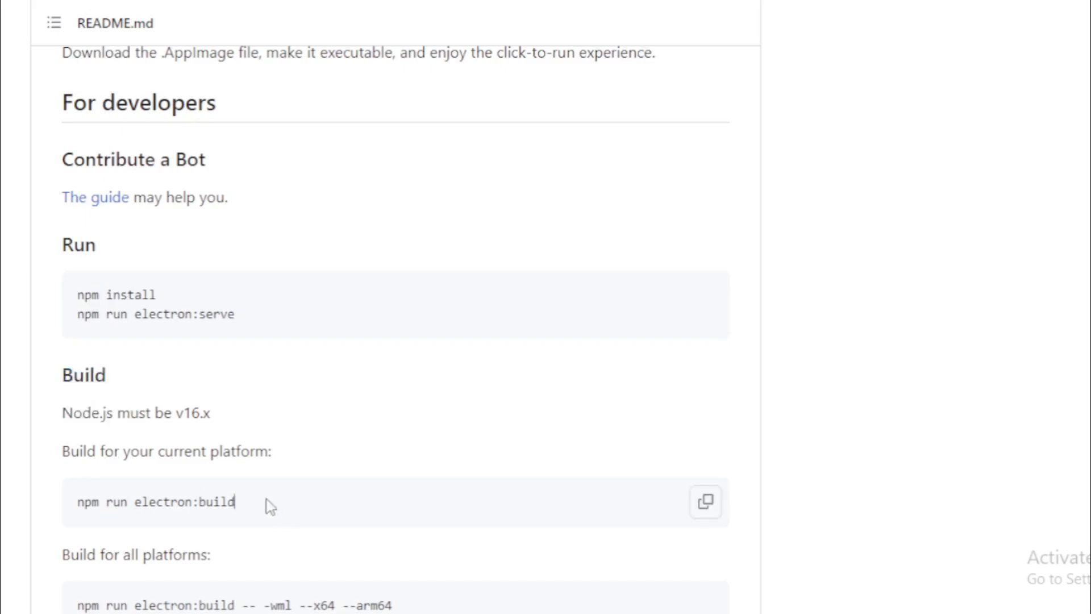
pyautogui.moveTo(269, 506); pyautogui.dragTo(77, 508)
pyautogui.click(213, 506)
pyautogui.scroll(-1, 397, 333)
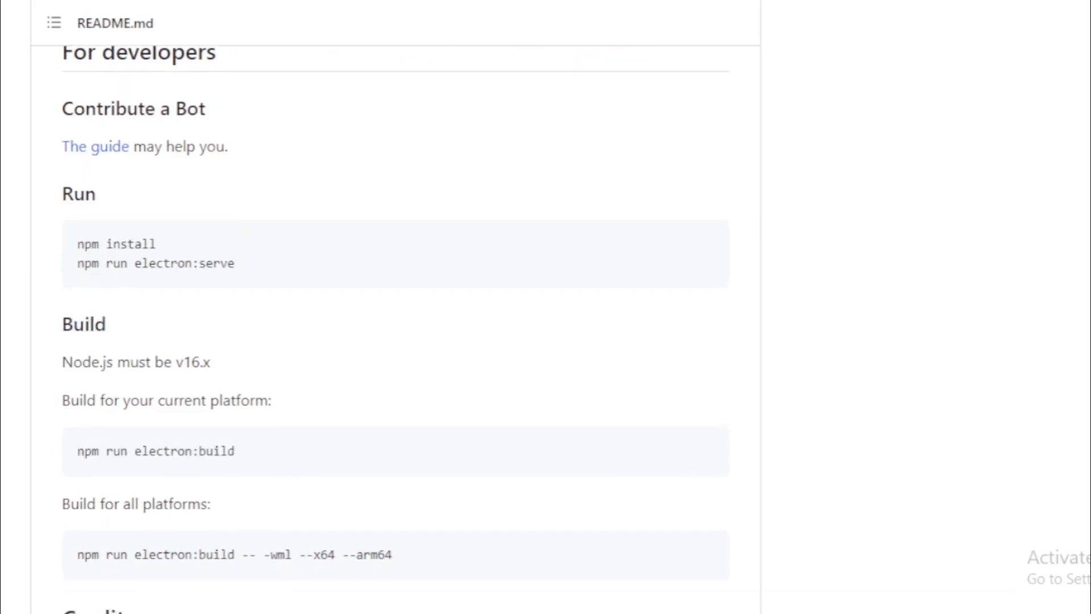
pyautogui.scroll(-2, 396, 333)
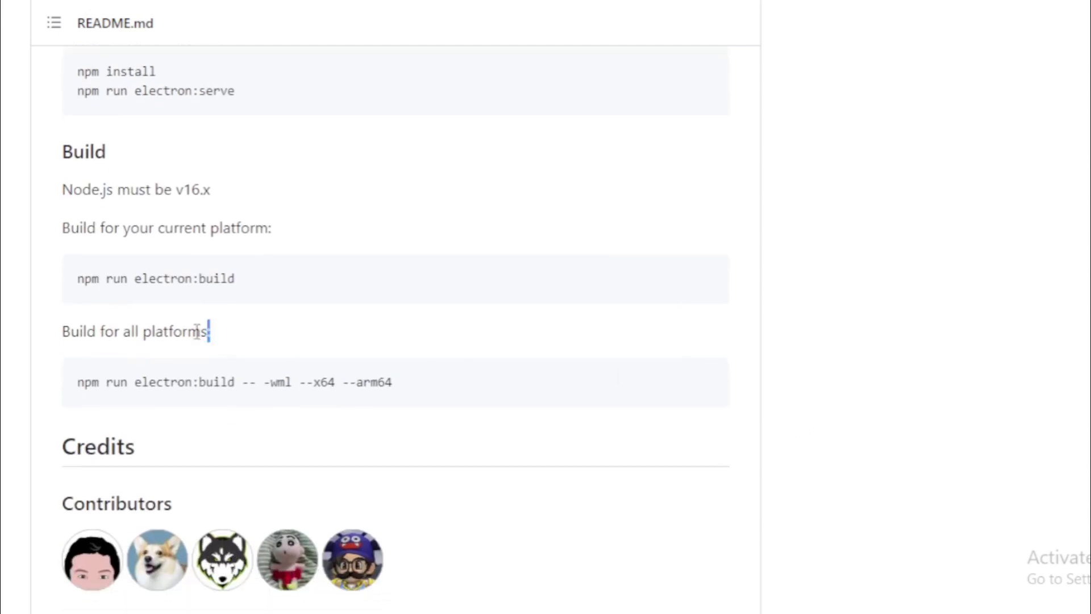
pyautogui.moveTo(198, 332); pyautogui.dragTo(62, 331)
pyautogui.click(114, 382)
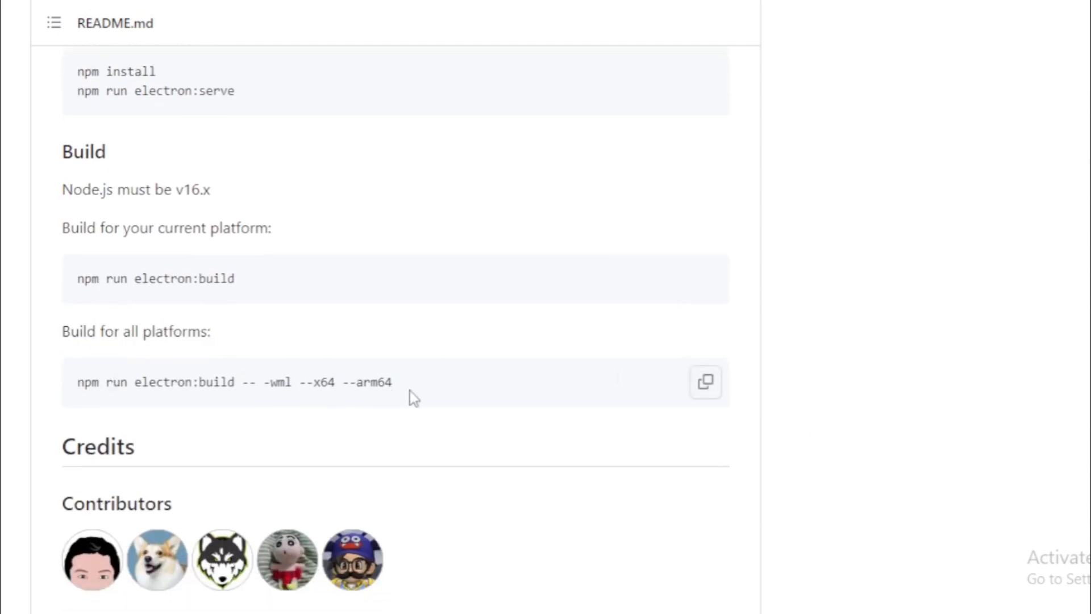
pyautogui.moveTo(412, 397); pyautogui.dragTo(90, 399)
pyautogui.click(285, 429)
pyautogui.scroll(-2, 395, 322)
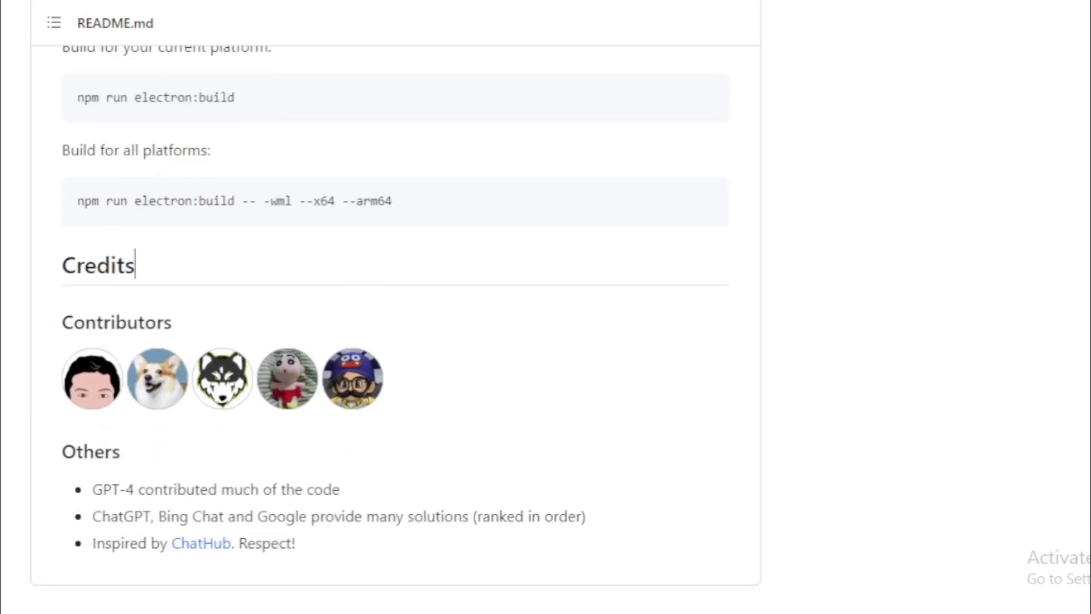
# Read the Credits heading, Contributors heading and the row of contributor avatars.
pyautogui.moveTo(187, 275); pyautogui.dragTo(60, 266)
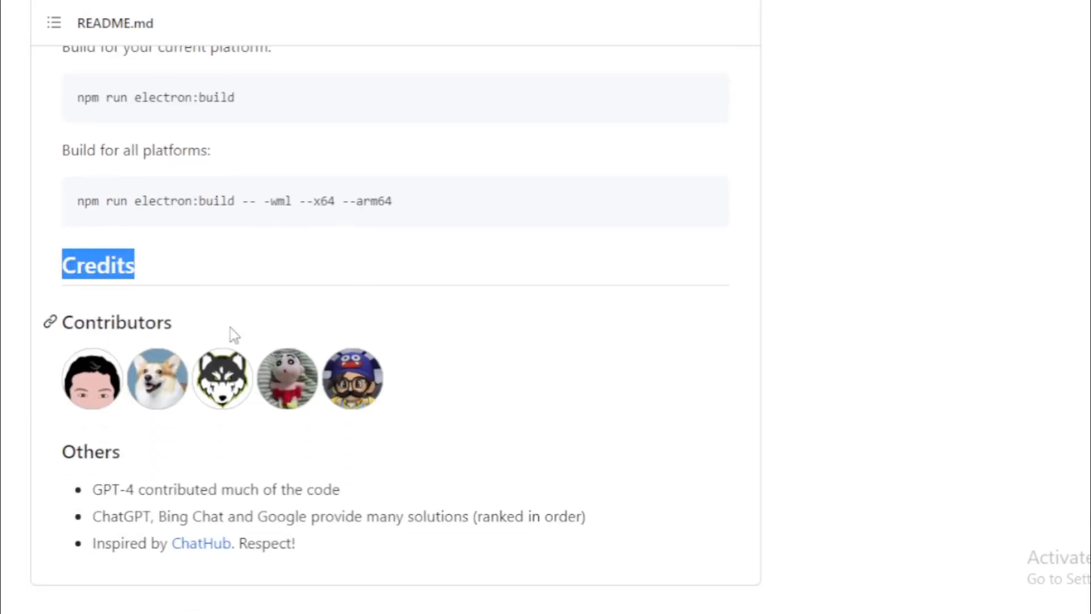
pyautogui.moveTo(230, 328); pyautogui.dragTo(50, 322)
pyautogui.moveTo(399, 414); pyautogui.dragTo(175, 403)
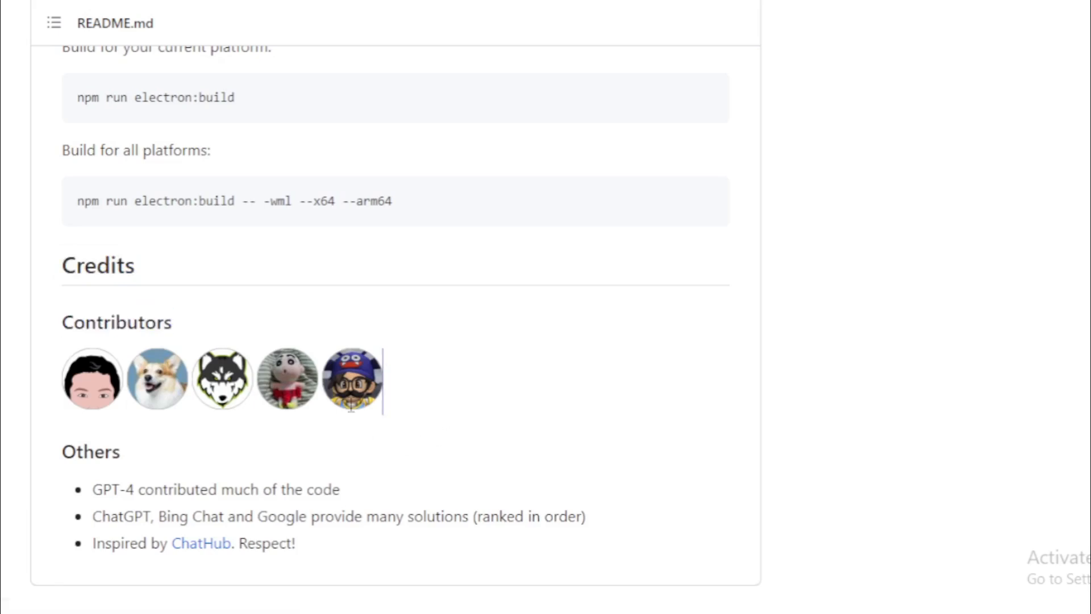
pyautogui.click(441, 395)
# Read the Others acknowledgements: GPT-4 contribution, ChatGPT/Bing Chat/Google line, Inspired by ChatHub.
pyautogui.moveTo(123, 453); pyautogui.dragTo(54, 463)
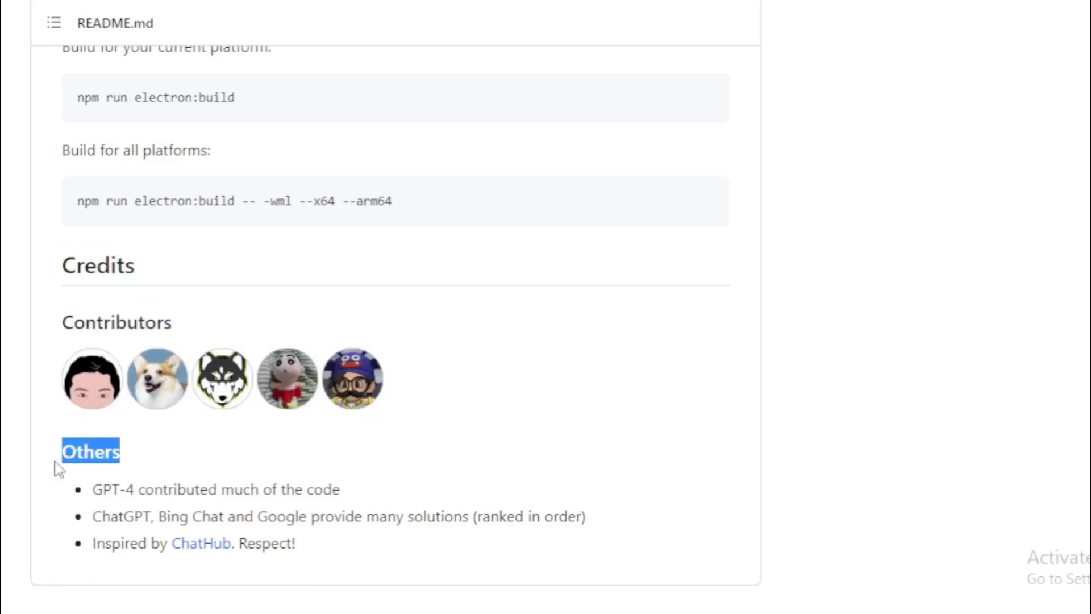
pyautogui.moveTo(342, 489); pyautogui.dragTo(90, 490)
pyautogui.moveTo(596, 520); pyautogui.dragTo(94, 516)
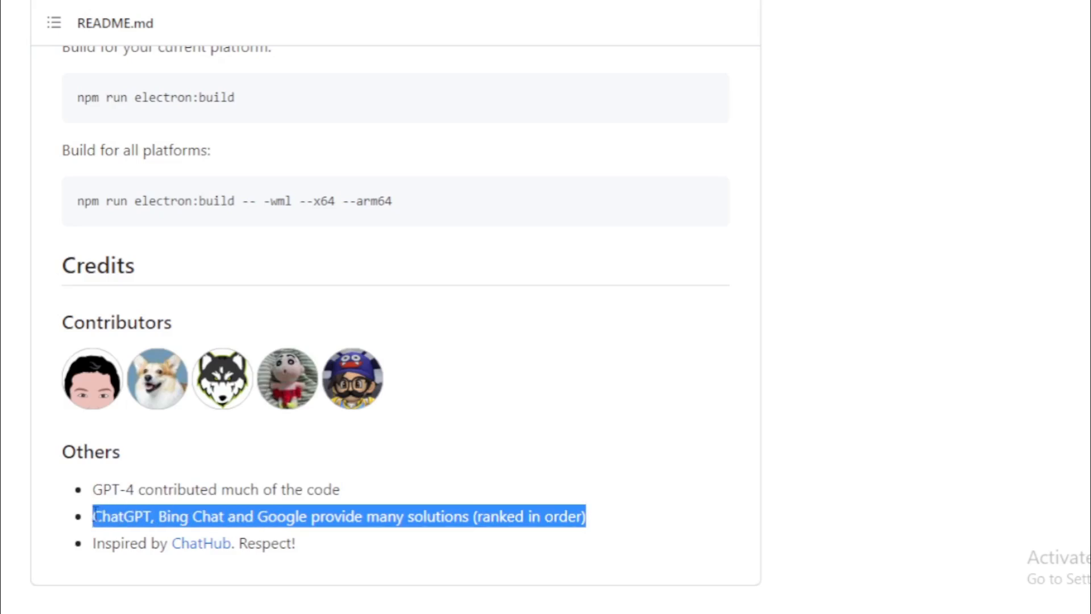
pyautogui.moveTo(374, 553); pyautogui.dragTo(93, 543)
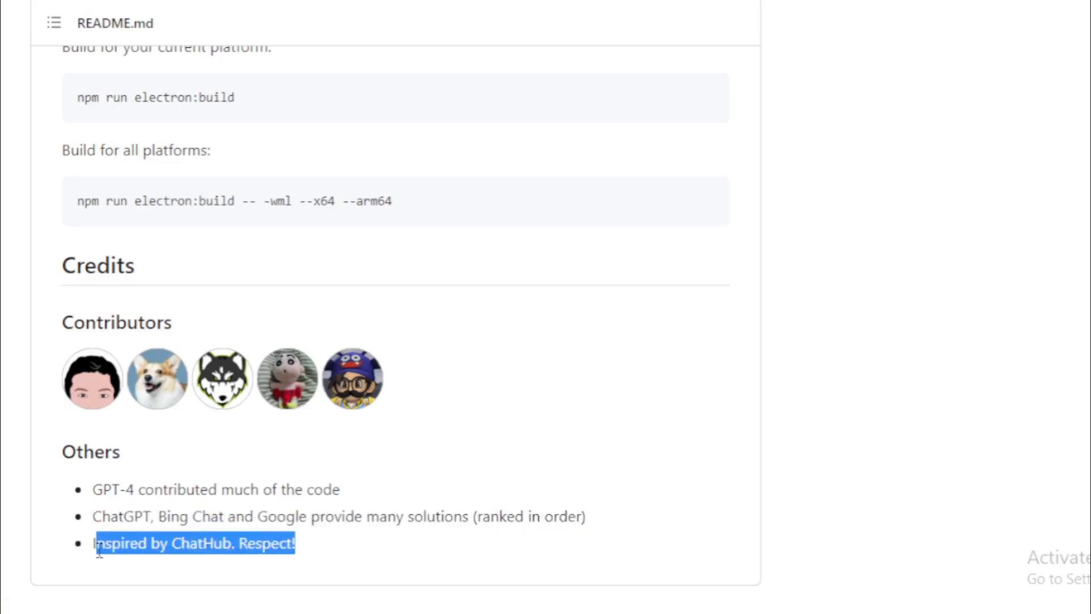
pyautogui.click(938, 583)
pyautogui.scroll(10, 290, 256)
pyautogui.scroll(-2, 290, 126)
pyautogui.moveTo(290, 127); pyautogui.dragTo(68, 124)
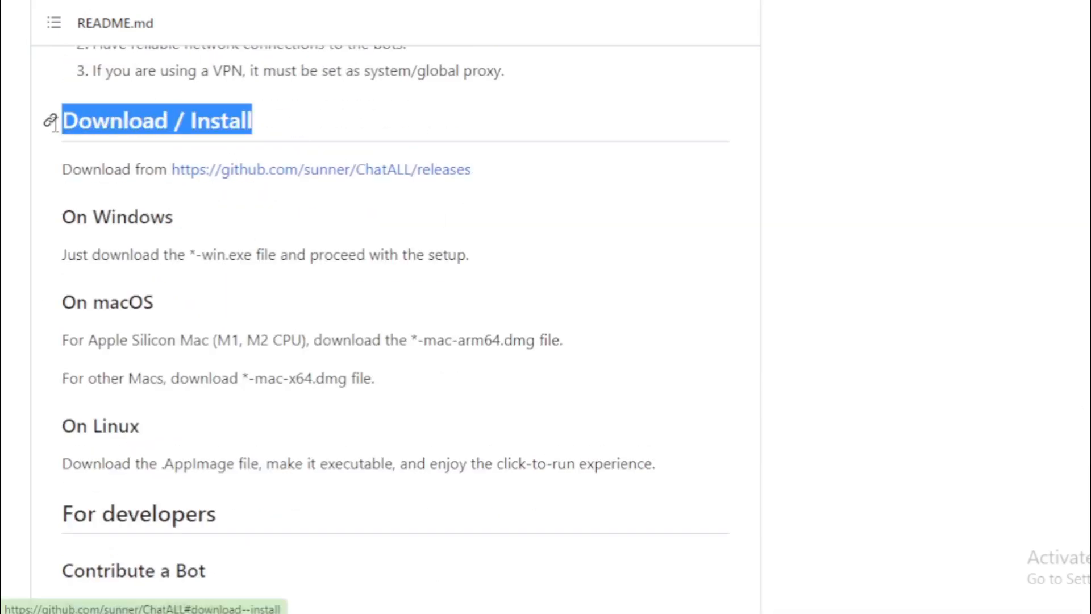
# Go to the ChatALL Releases page and read the v1.17.9 version title and Release notes heading.
pyautogui.click(115, 167)
pyautogui.click(273, 174)
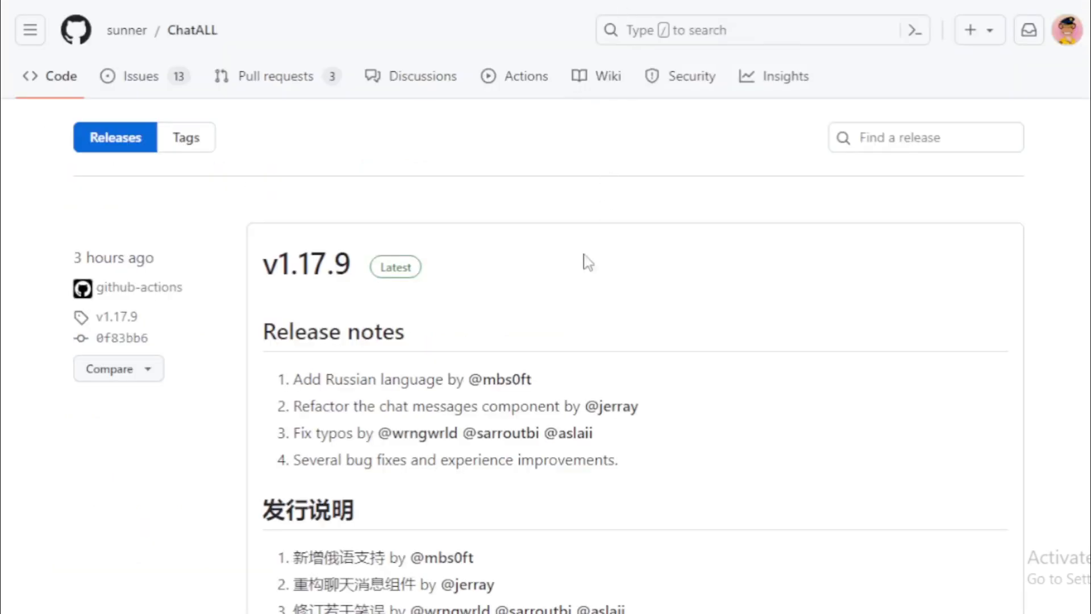
pyautogui.moveTo(431, 339); pyautogui.dragTo(260, 341)
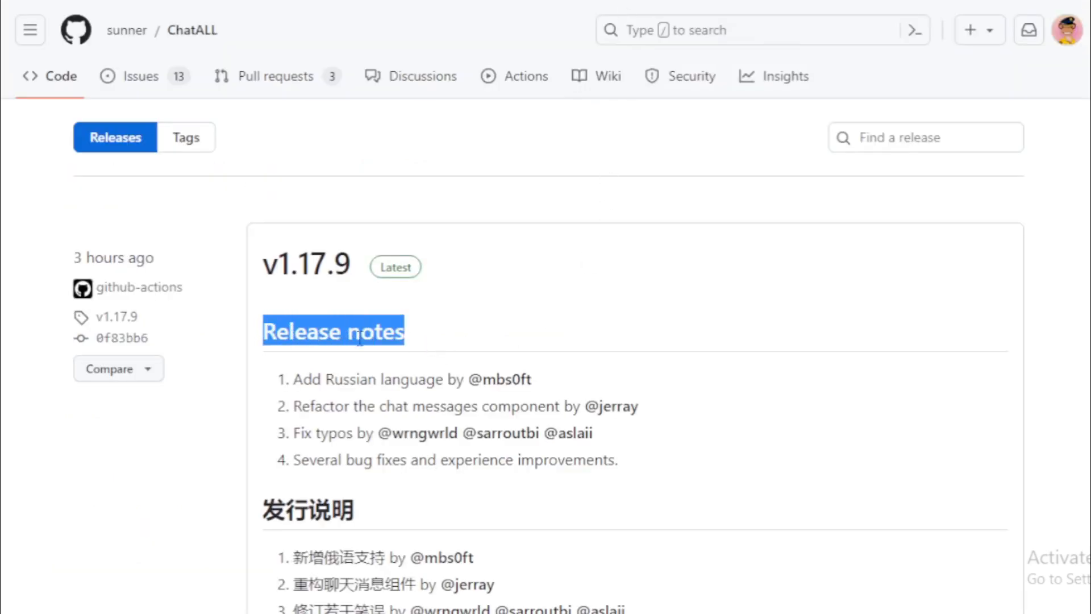
pyautogui.click(330, 313)
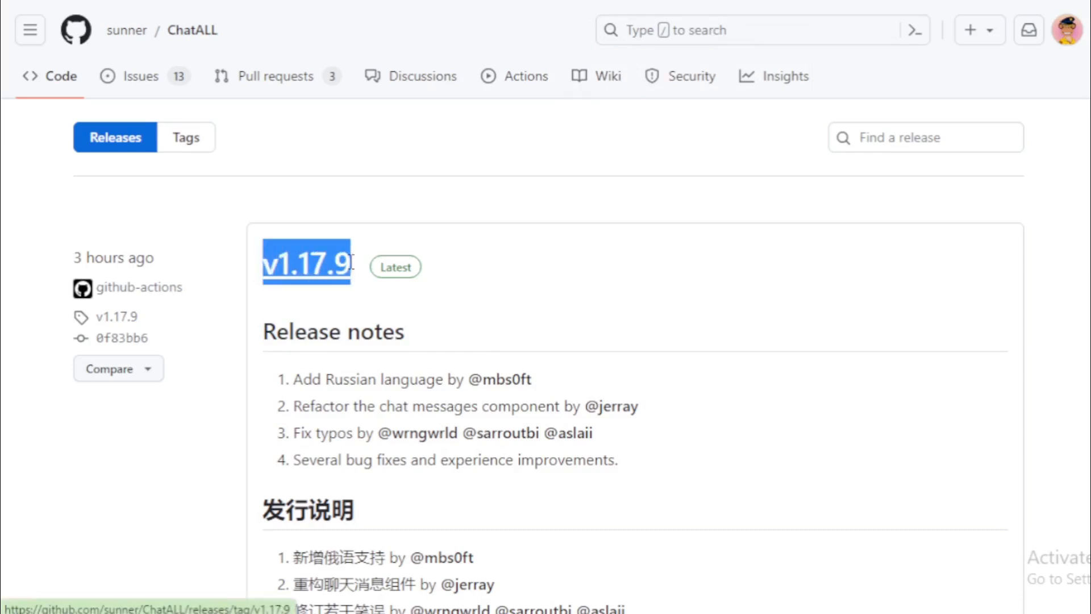
pyautogui.moveTo(263, 260); pyautogui.dragTo(428, 265)
pyautogui.click(428, 266)
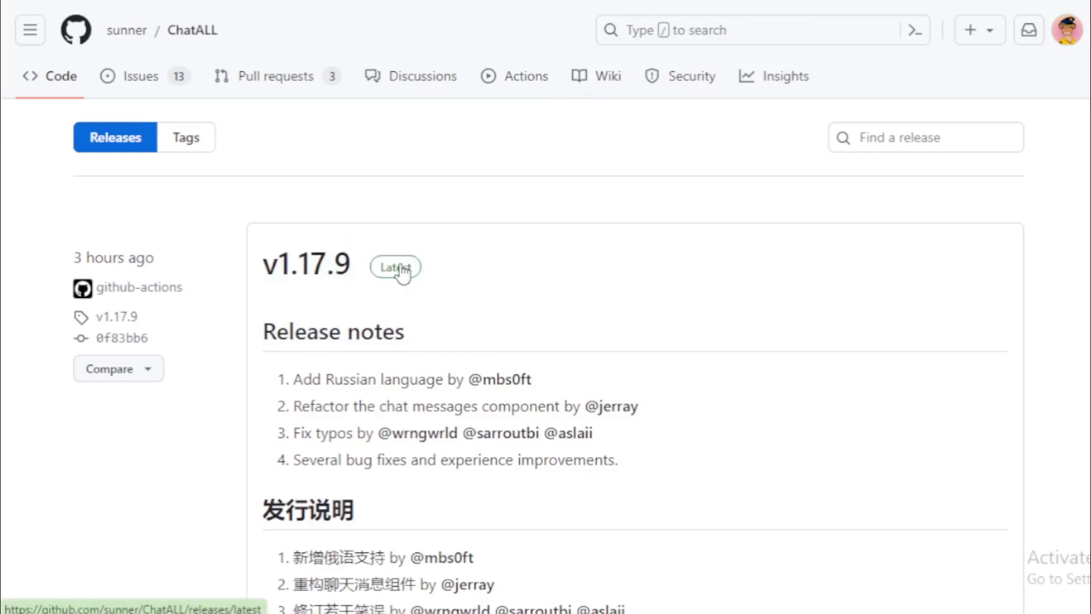
pyautogui.click(848, 315)
pyautogui.scroll(-5, 546, 341)
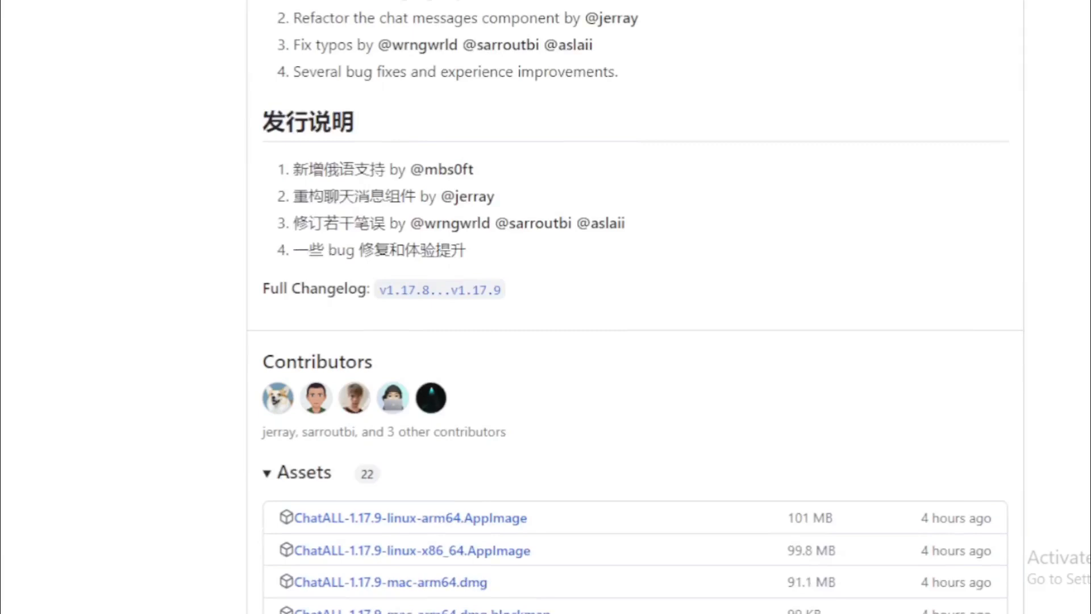
pyautogui.scroll(-1, 546, 341)
pyautogui.scroll(-1, 546, 342)
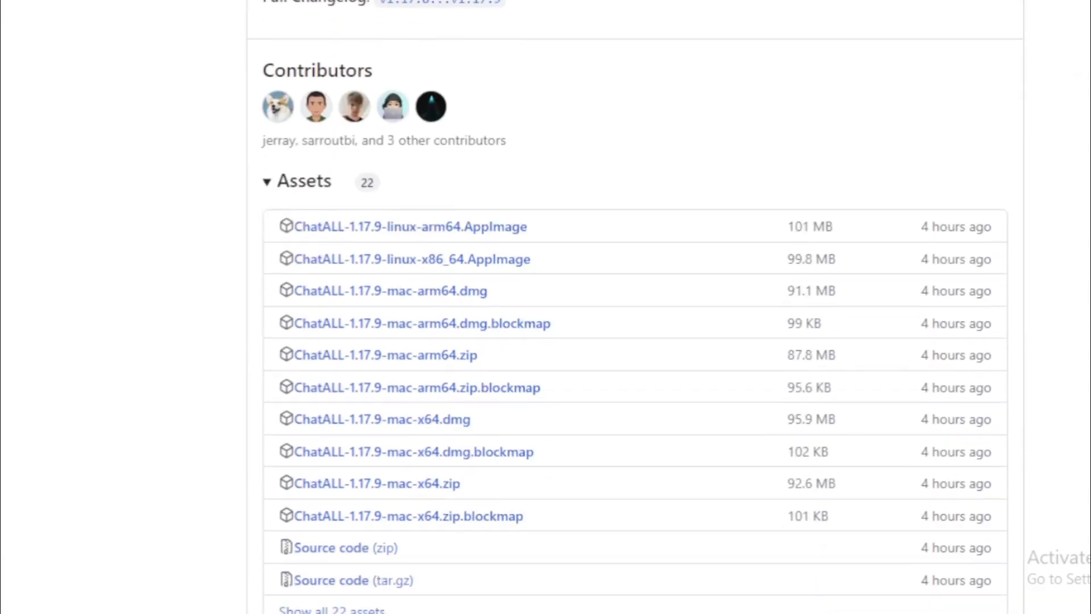
pyautogui.scroll(-1, 546, 341)
pyautogui.scroll(-1, 487, 91)
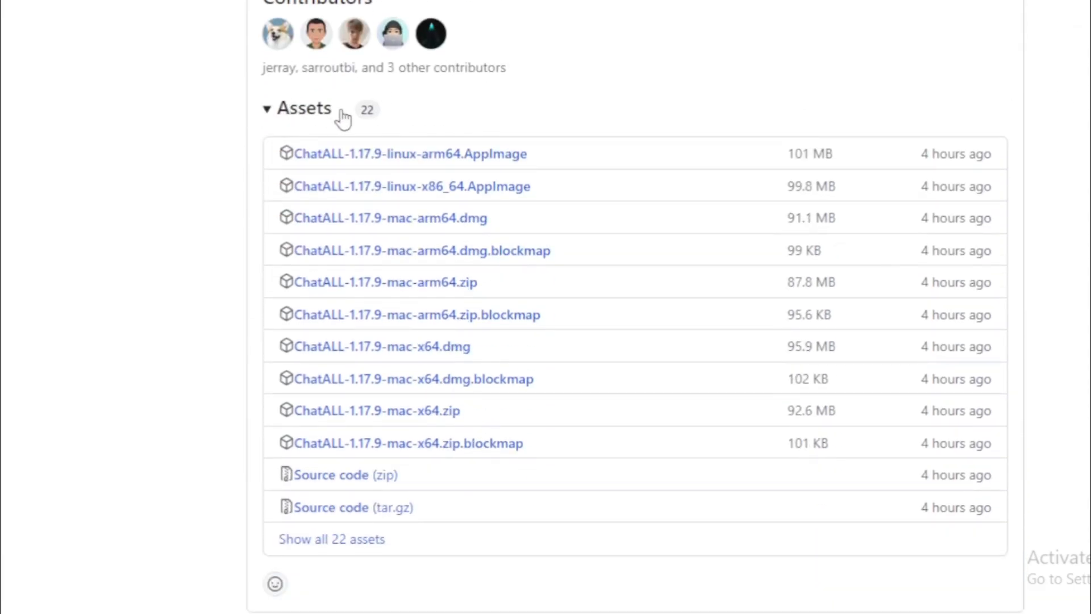
# Collapse and re-expand the v1.17.9 Assets list, then show all 22 release files.
pyautogui.moveTo(344, 117); pyautogui.dragTo(278, 117)
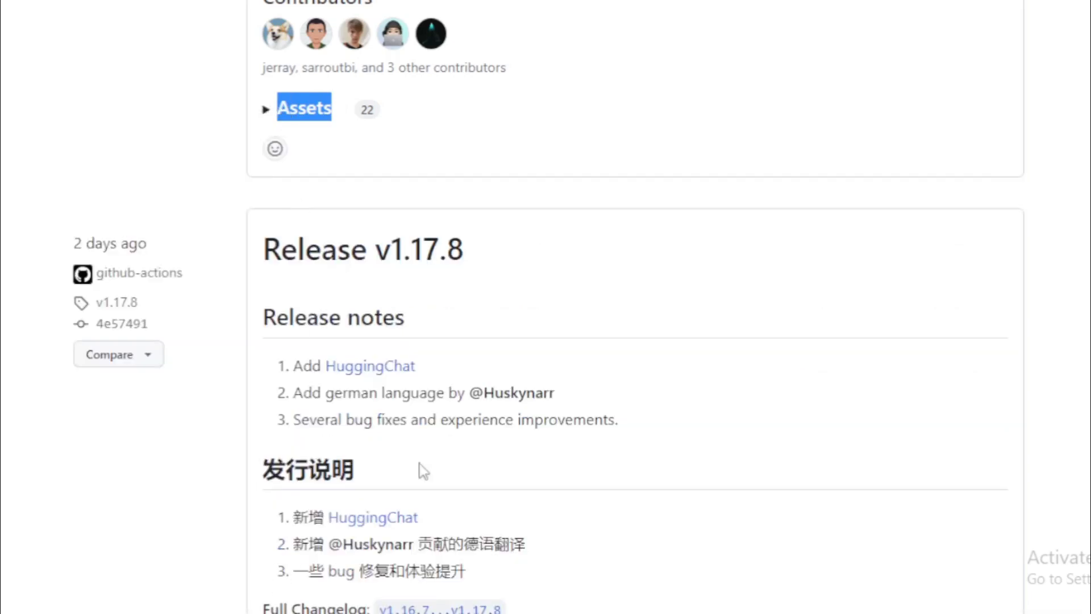
pyautogui.scroll(-1, 546, 342)
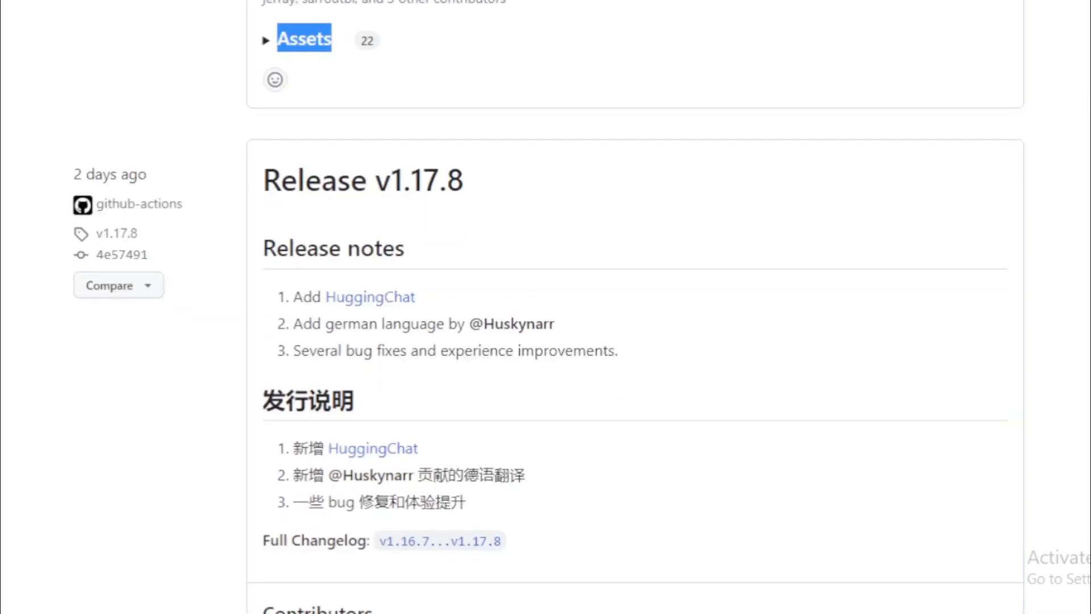
pyautogui.scroll(2, 546, 341)
pyautogui.click(268, 232)
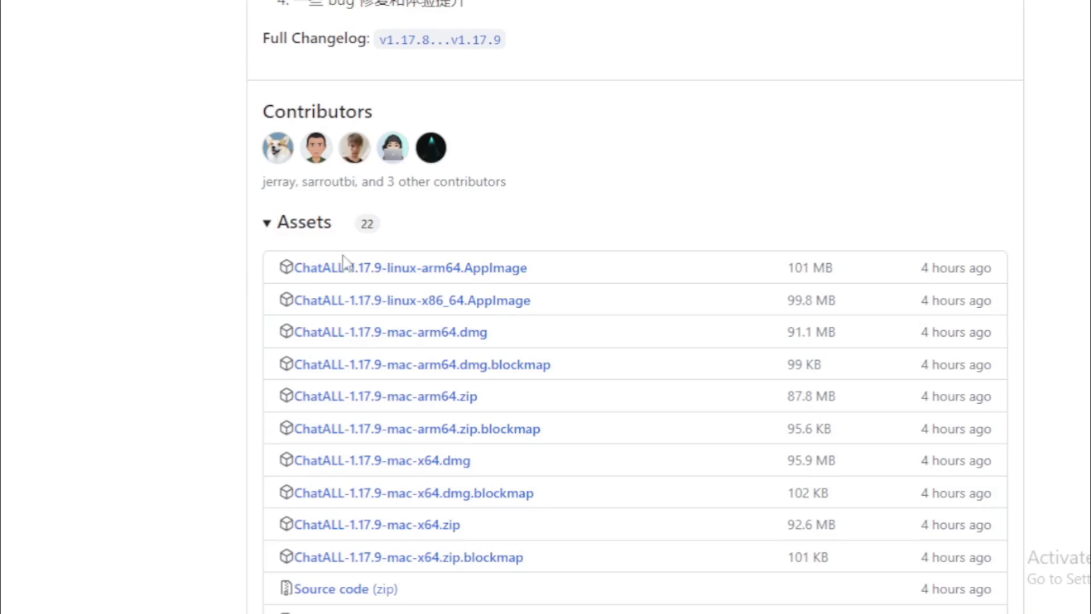
pyautogui.scroll(-1, 277, 222)
pyautogui.scroll(-3, 277, 222)
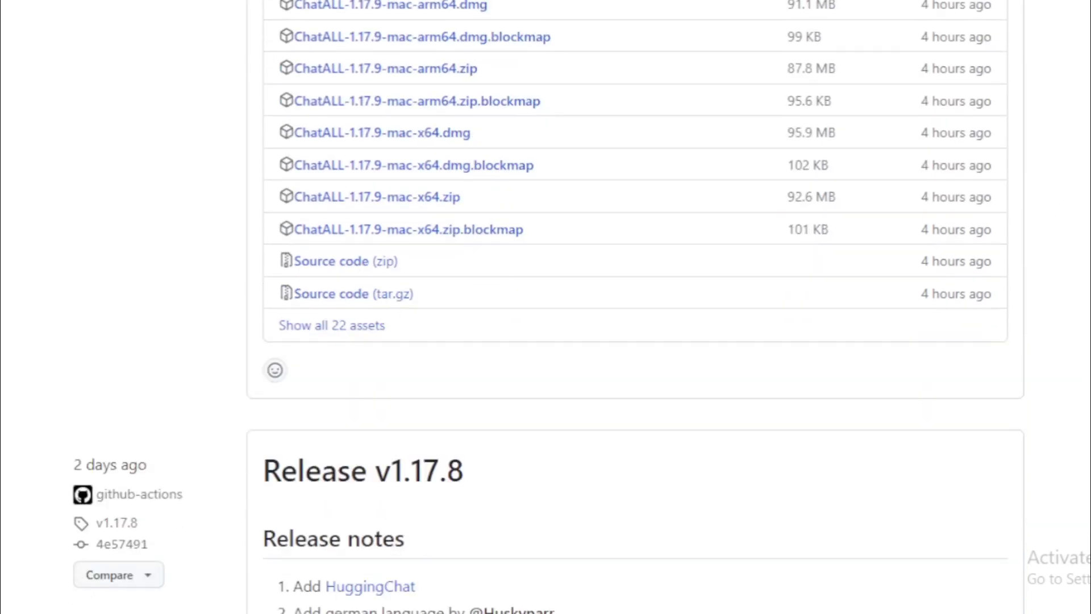
pyautogui.click(333, 329)
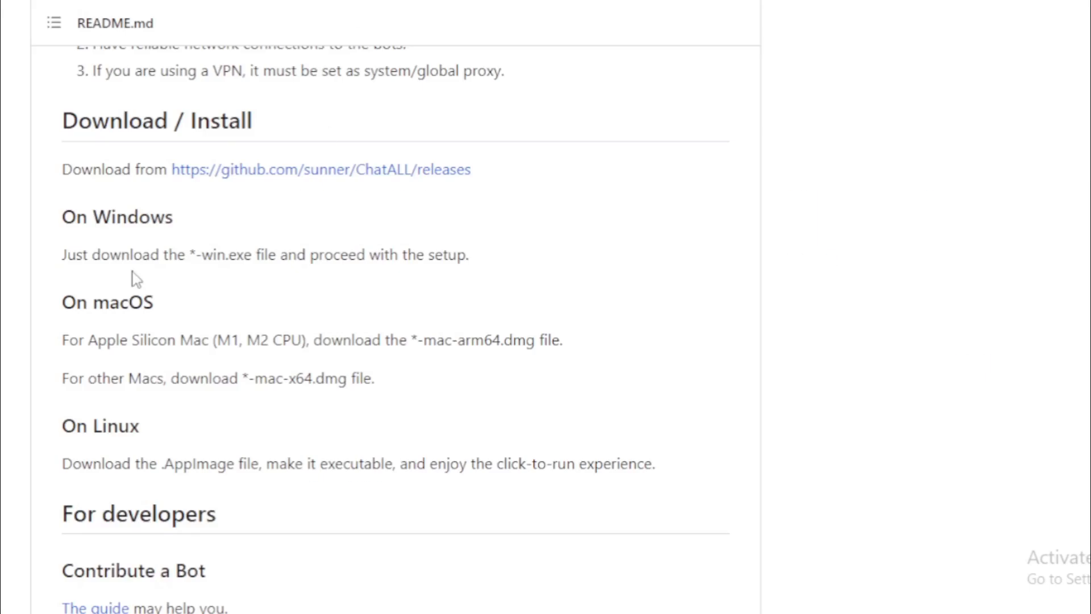
# Check the On Windows win.exe instruction, then start downloading ChatALL-1.17.9-win.exe from the assets.
pyautogui.moveTo(195, 223); pyautogui.dragTo(61, 218)
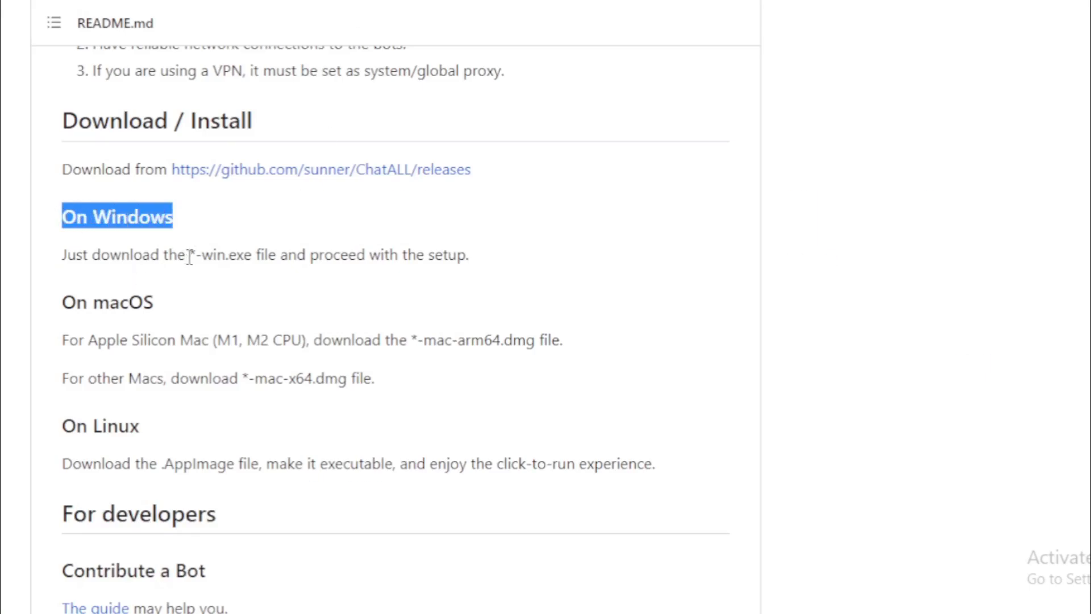
pyautogui.moveTo(198, 259); pyautogui.dragTo(239, 259)
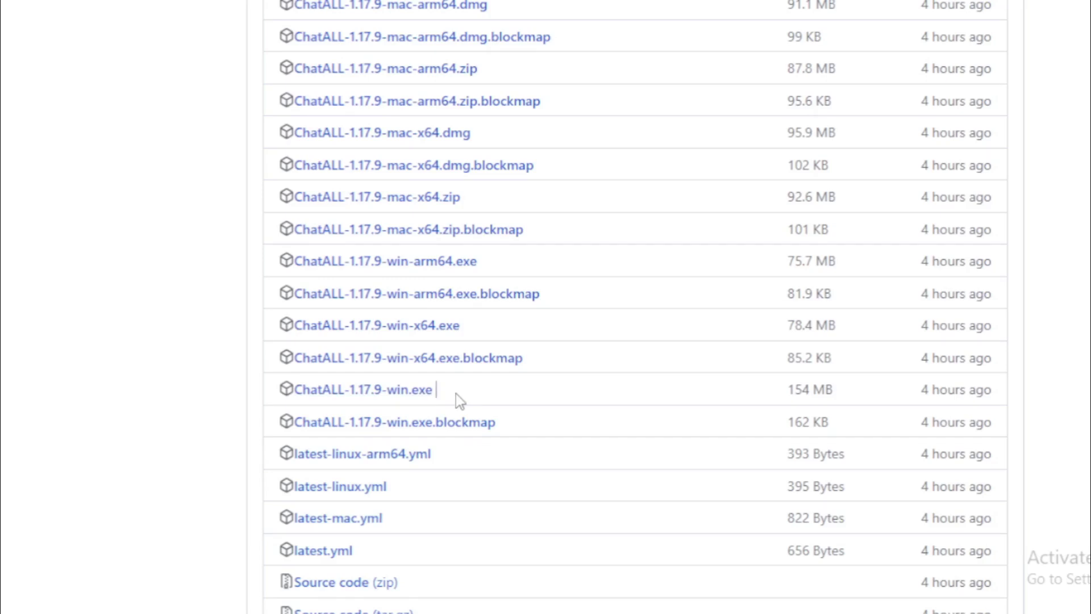
pyautogui.moveTo(433, 390); pyautogui.dragTo(296, 395)
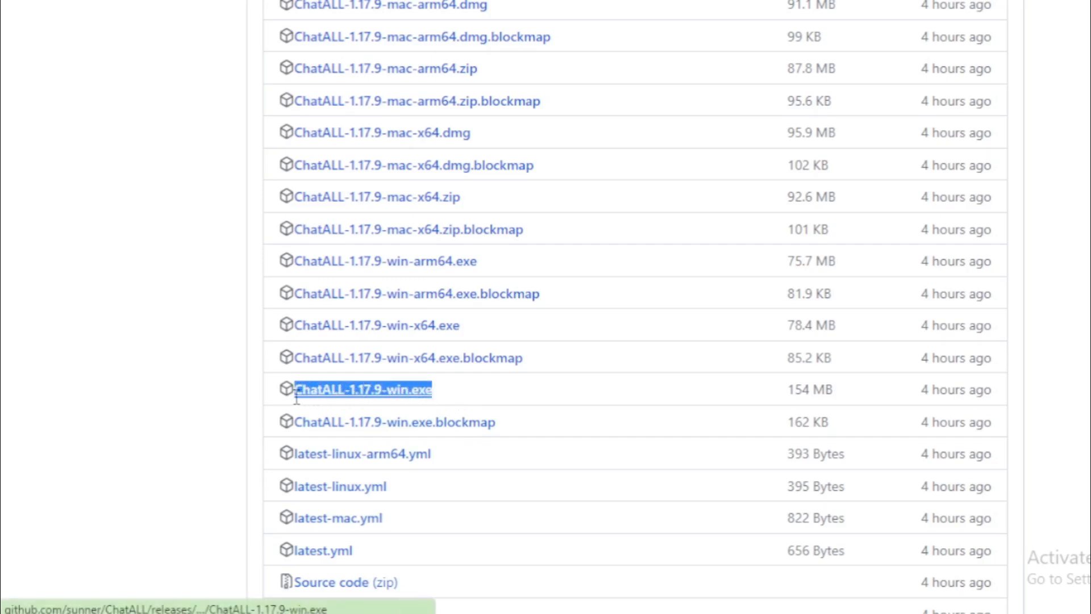
pyautogui.click(382, 399)
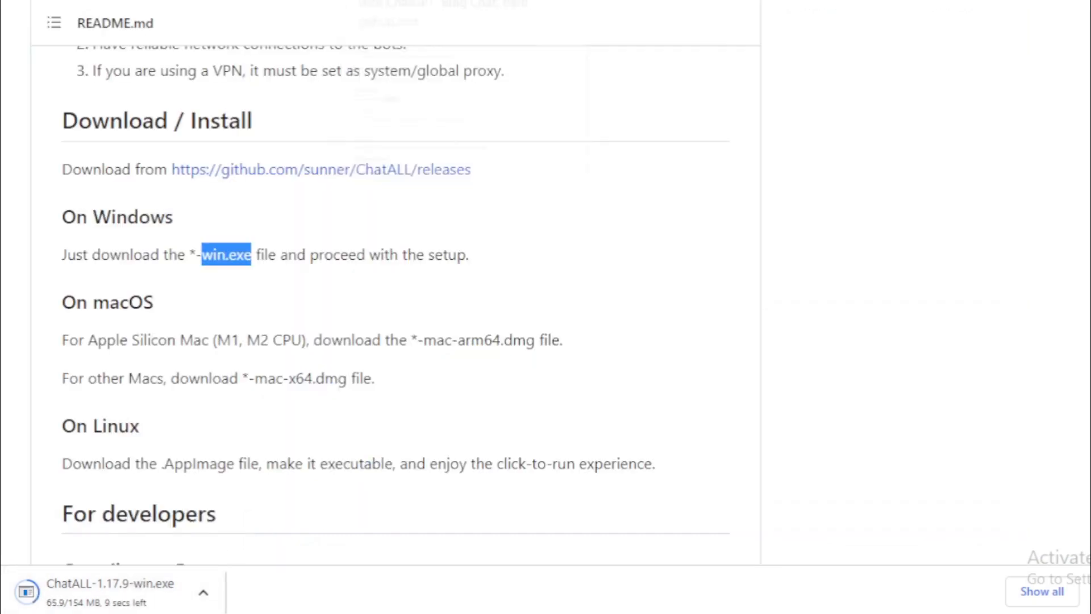
# Read the On macOS Apple Silicon instruction and compare it against the release files page.
pyautogui.moveTo(174, 314)
pyautogui.mouseDown()
pyautogui.moveTo(61, 314)
pyautogui.moveTo(162, 344)
pyautogui.moveTo(537, 341)
pyautogui.mouseUp()
pyautogui.click(428, 344)
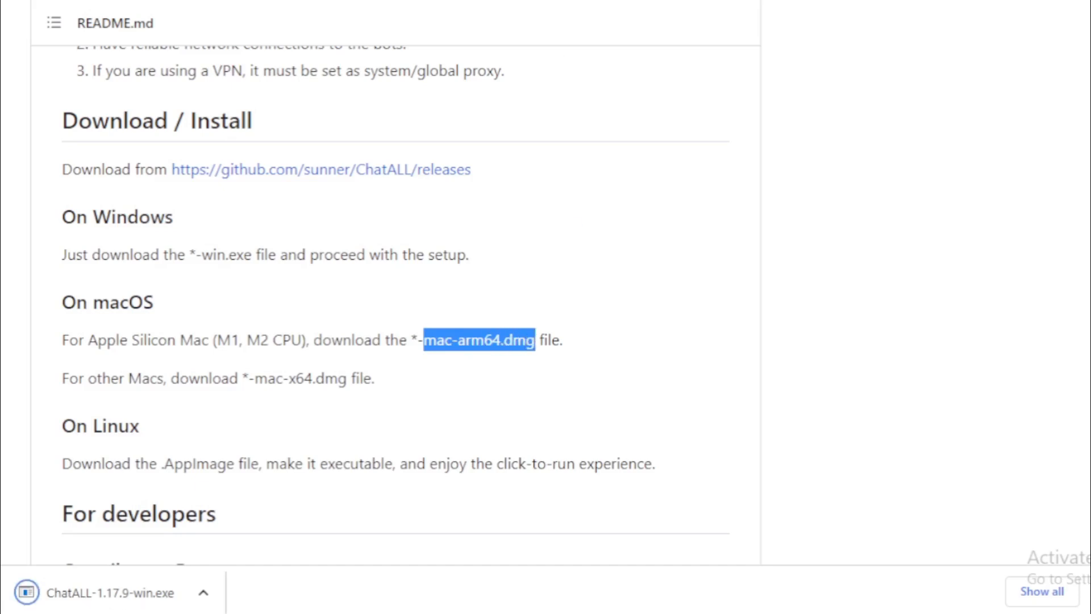
pyautogui.click(554, 3)
pyautogui.scroll(-1, 512, 59)
pyautogui.moveTo(471, 51); pyautogui.dragTo(305, 53)
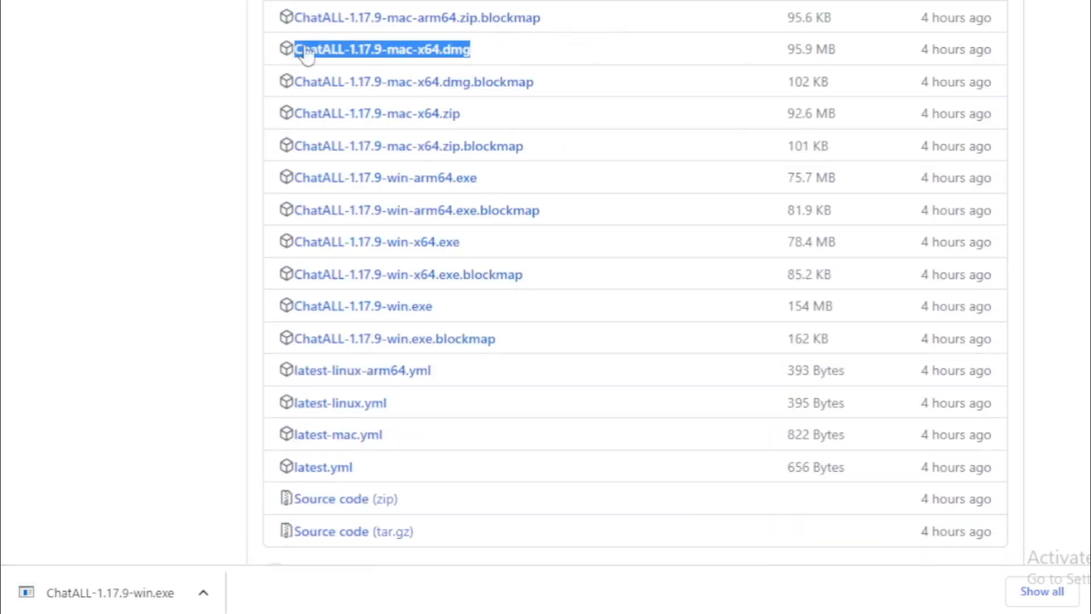
pyautogui.hotkey('ctrl', 'shift', 'Tab')
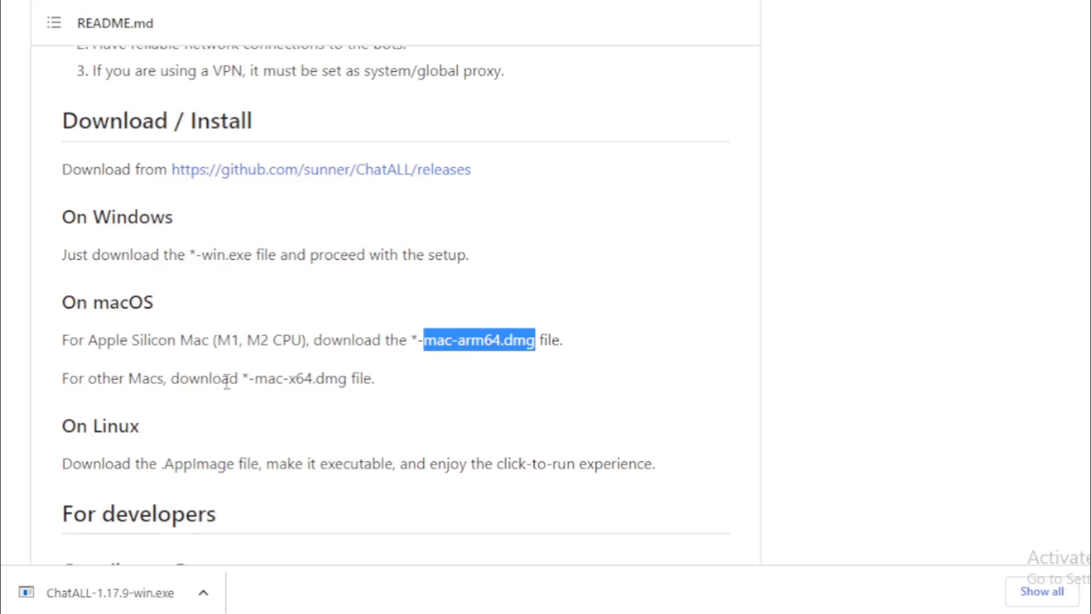
# Read the On Linux download instruction and return to the v1.17.9 release file list.
pyautogui.moveTo(88, 426); pyautogui.dragTo(159, 429)
pyautogui.click(159, 429)
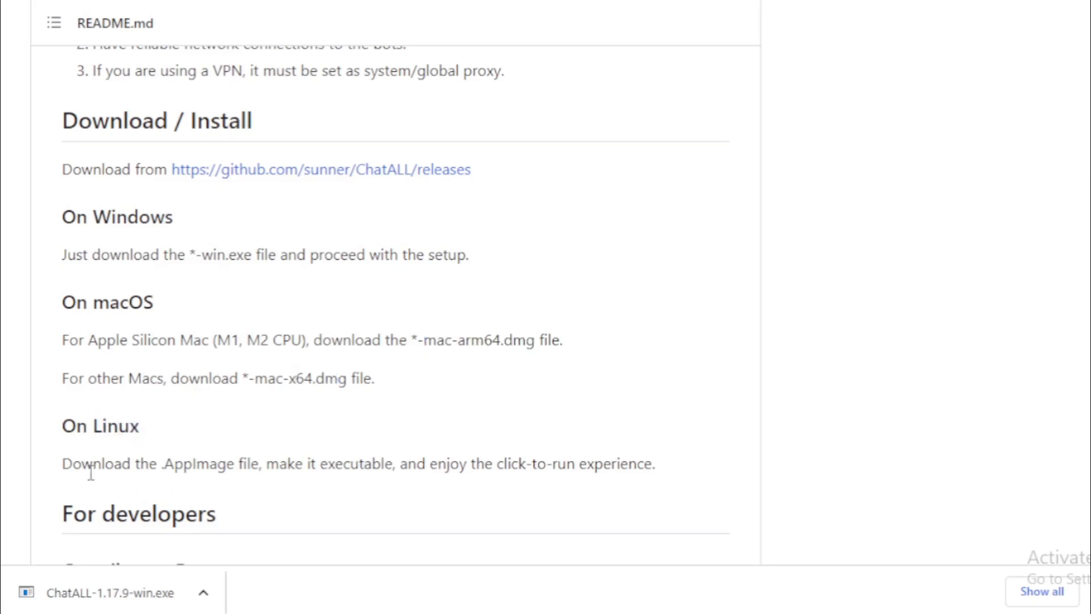
pyautogui.moveTo(65, 463); pyautogui.dragTo(235, 465)
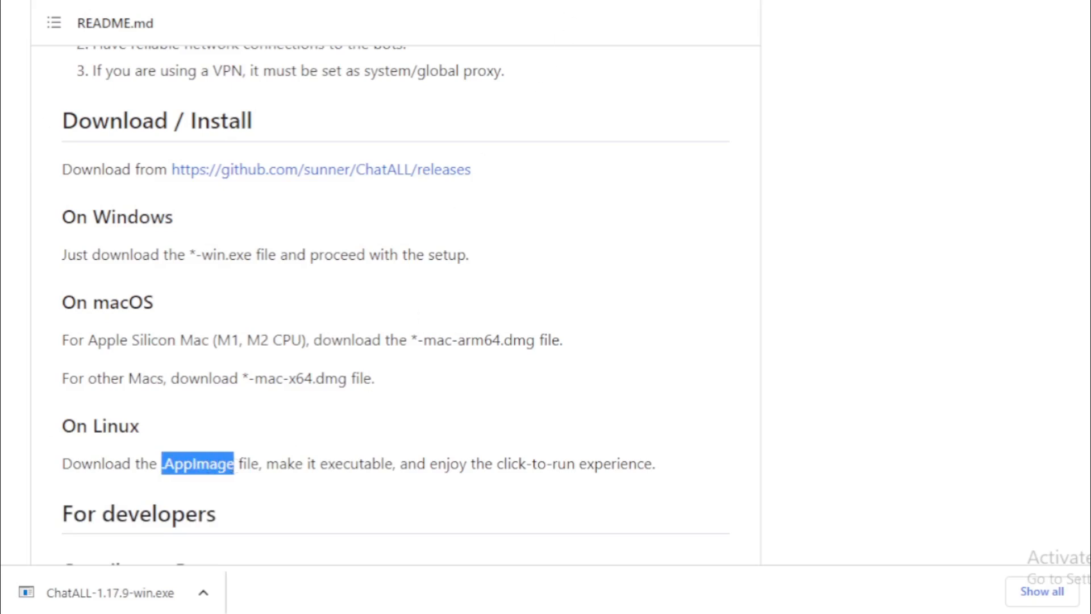
pyautogui.click(574, 2)
pyautogui.scroll(3, 589, 306)
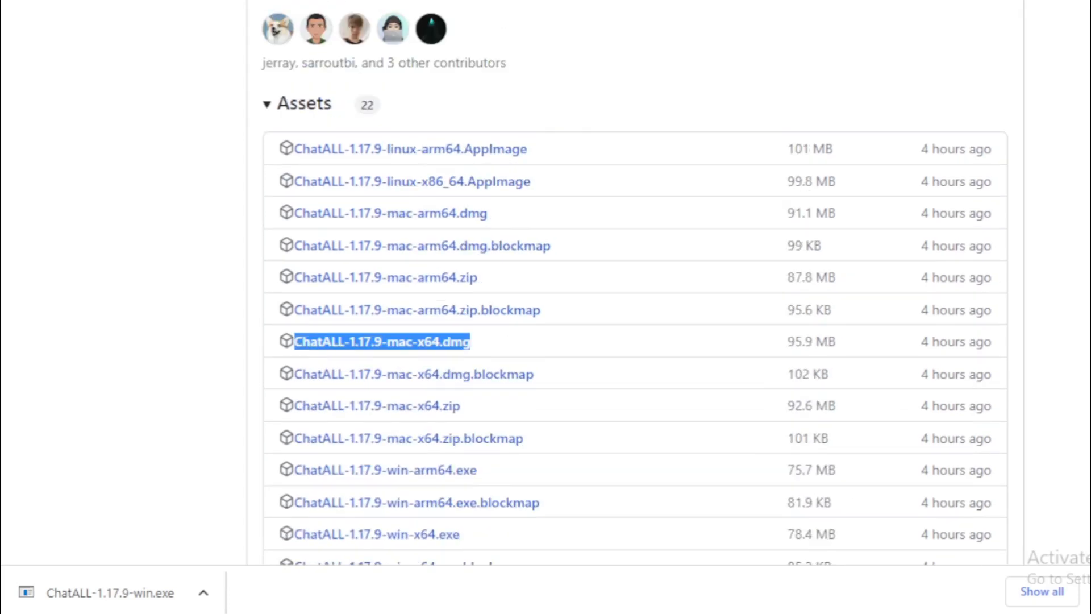
pyautogui.moveTo(529, 150); pyautogui.dragTo(292, 152)
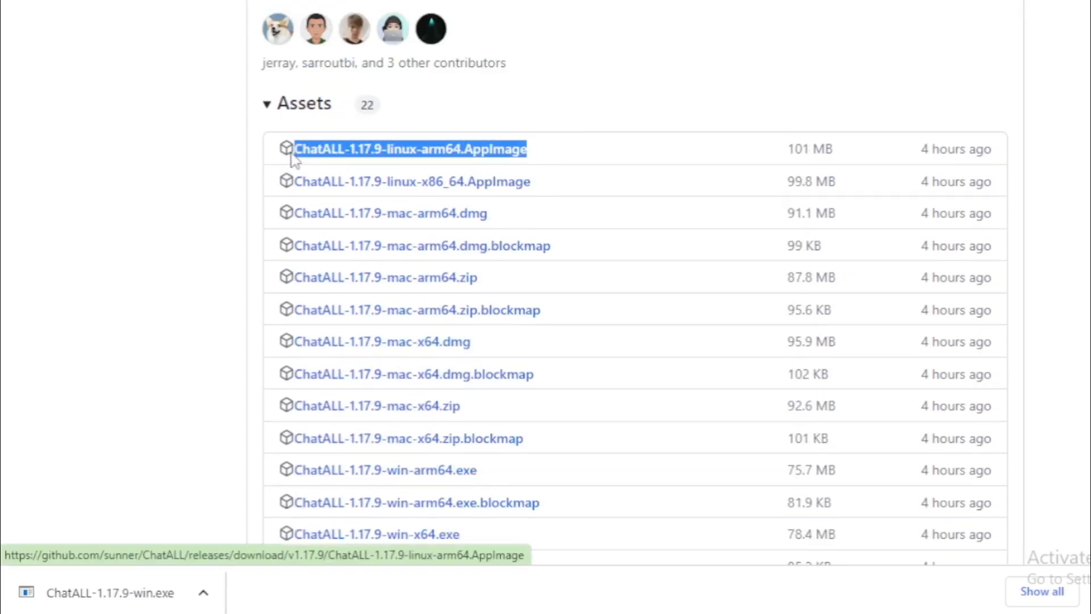
pyautogui.scroll(-2, 256, 384)
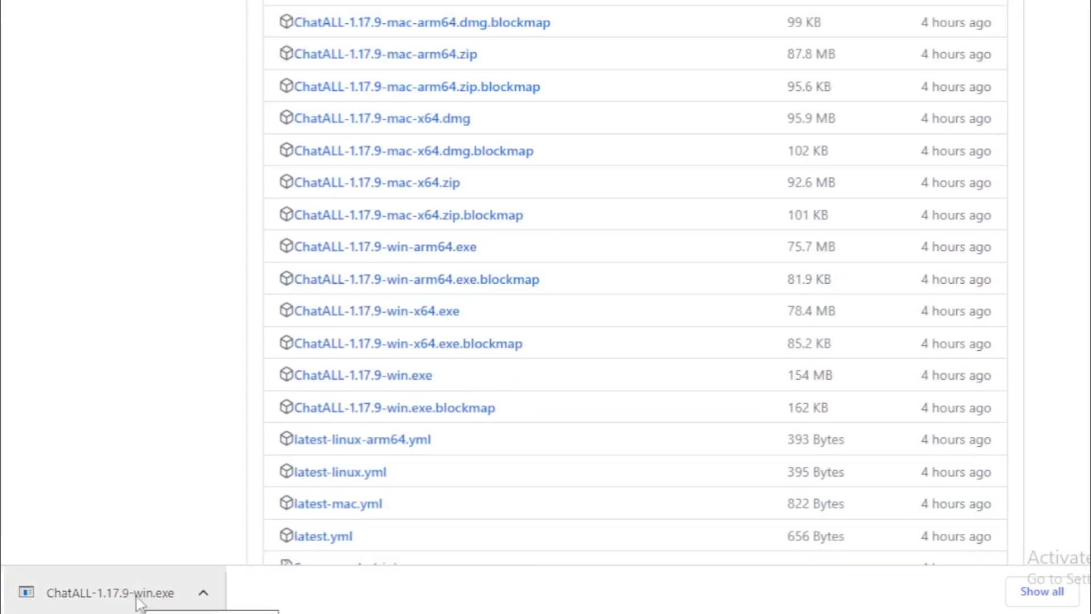
# Run the downloaded ChatALL-1.17.9-win.exe from the download shelf despite the unverified-publisher warning.
pyautogui.click(139, 601)
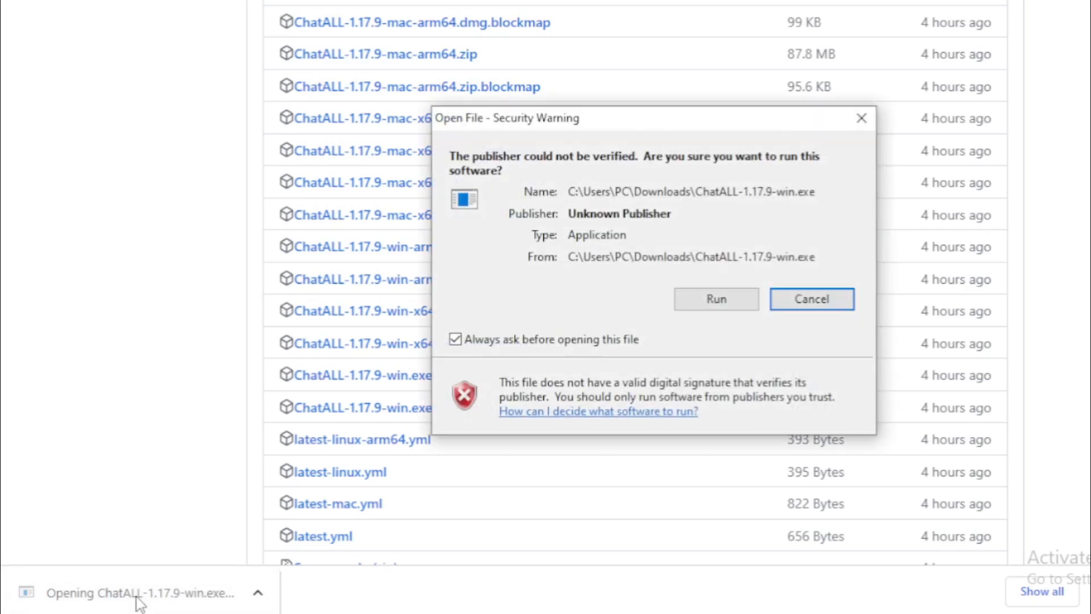
pyautogui.click(716, 303)
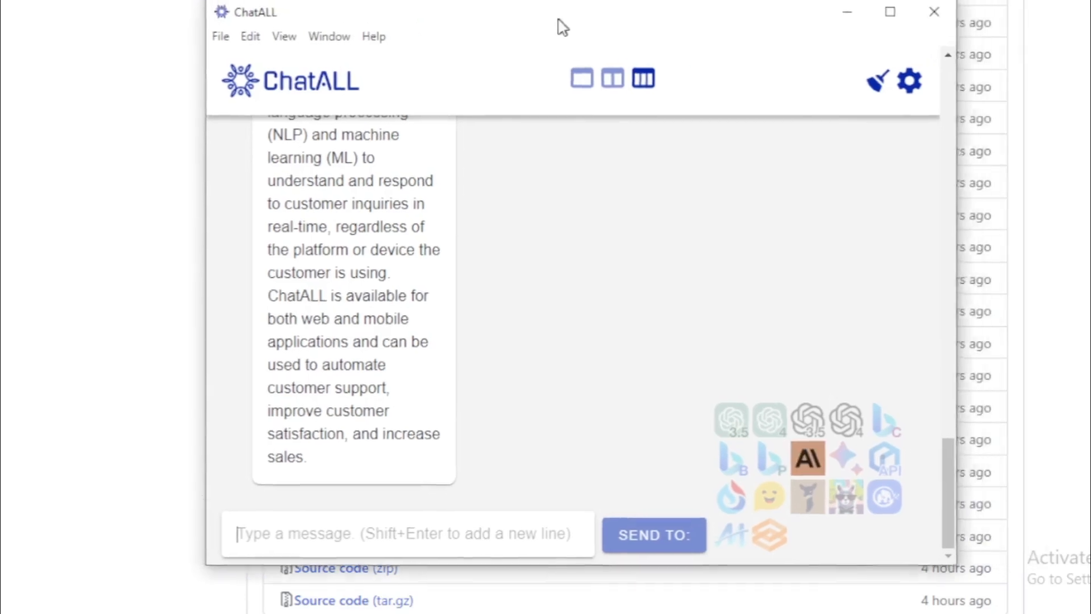
# Reposition and stretch the ChatALL window to fill the screen edges.
pyautogui.moveTo(634, 7); pyautogui.dragTo(503, 29)
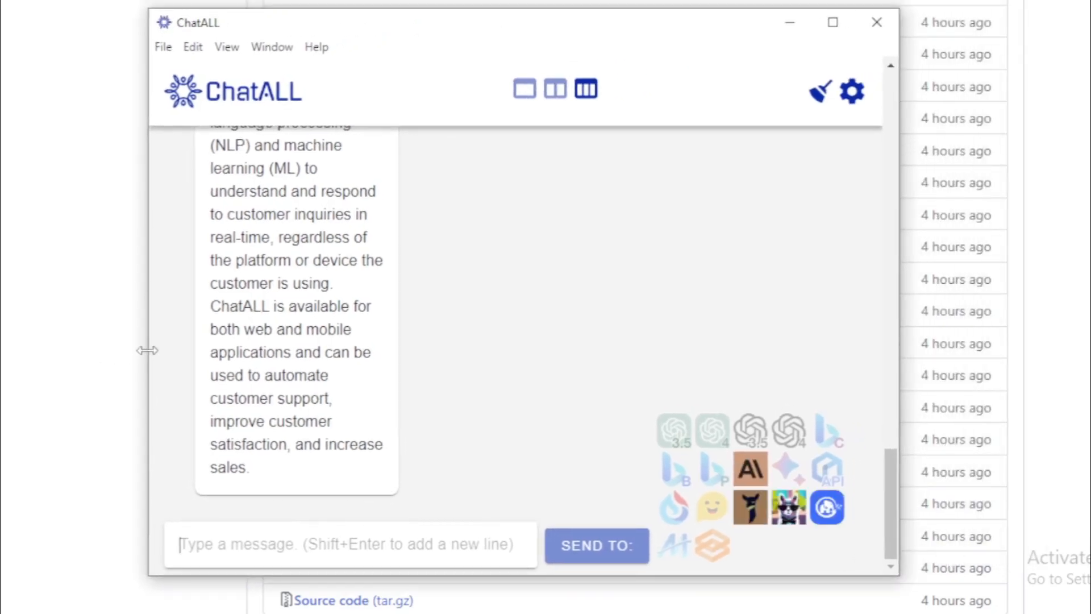
pyautogui.moveTo(148, 351); pyautogui.dragTo(3, 347)
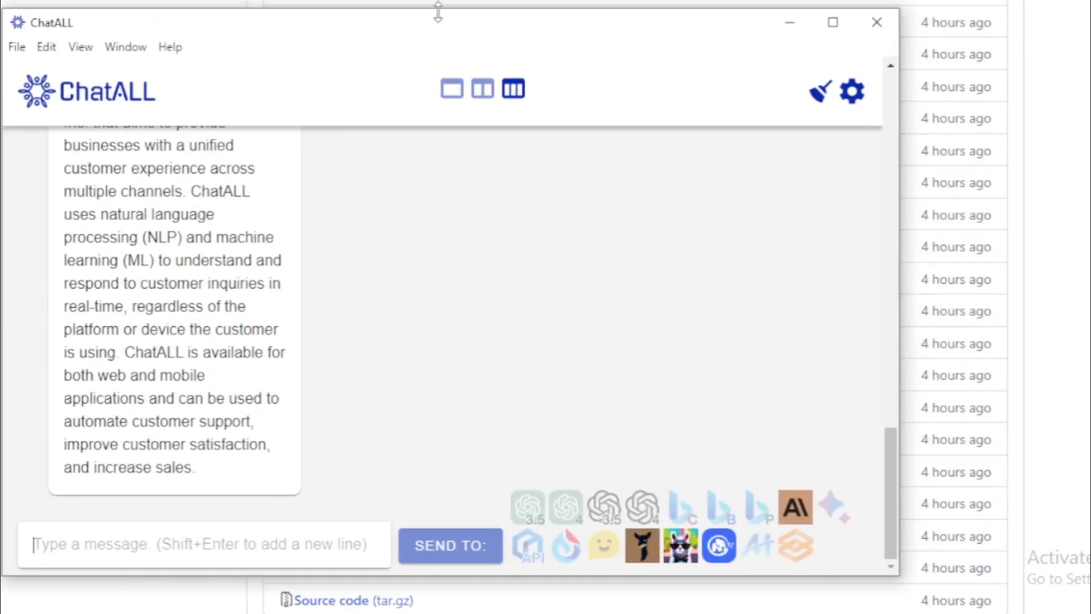
pyautogui.moveTo(438, 13); pyautogui.dragTo(438, 2)
pyautogui.moveTo(900, 350); pyautogui.dragTo(1090, 351)
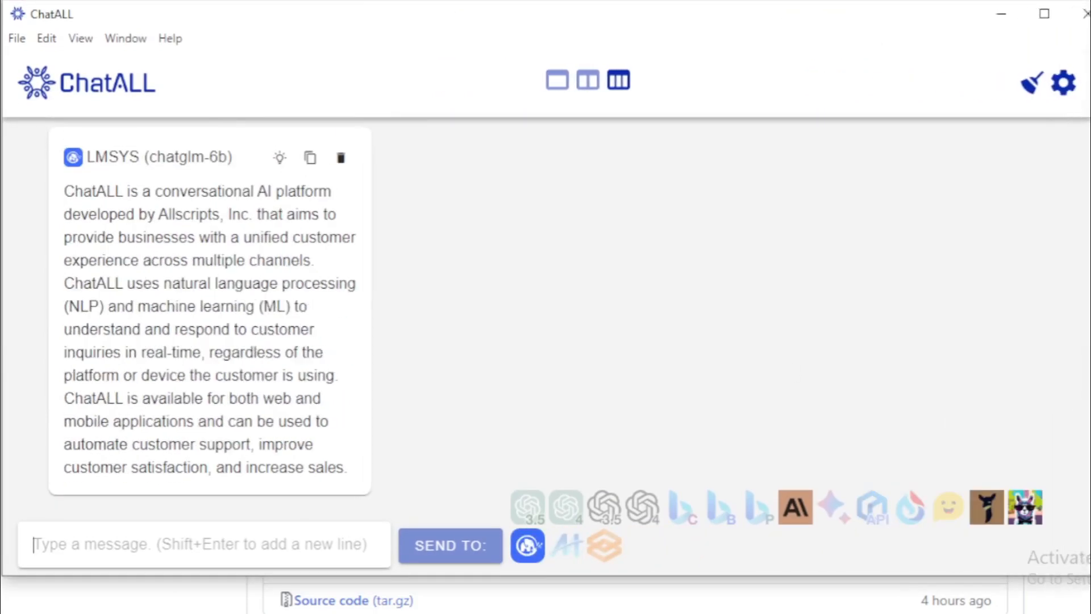
pyautogui.moveTo(395, 574)
pyautogui.mouseDown()
pyautogui.moveTo(395, 612)
pyautogui.moveTo(395, 582)
pyautogui.moveTo(395, 604)
pyautogui.mouseUp()
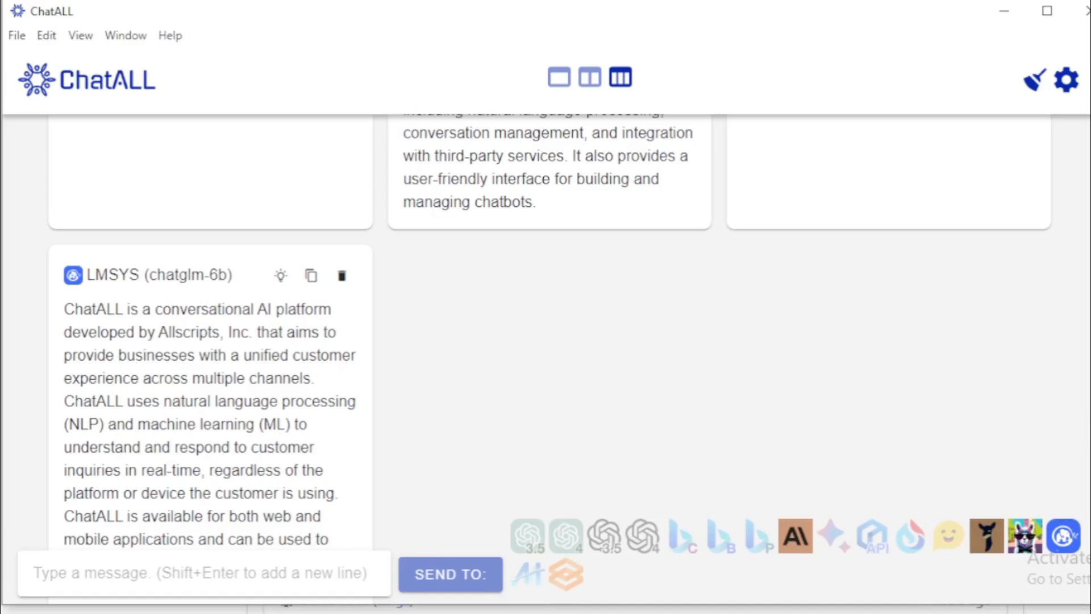
pyautogui.scroll(4, 1065, 287)
pyautogui.scroll(7, 1064, 288)
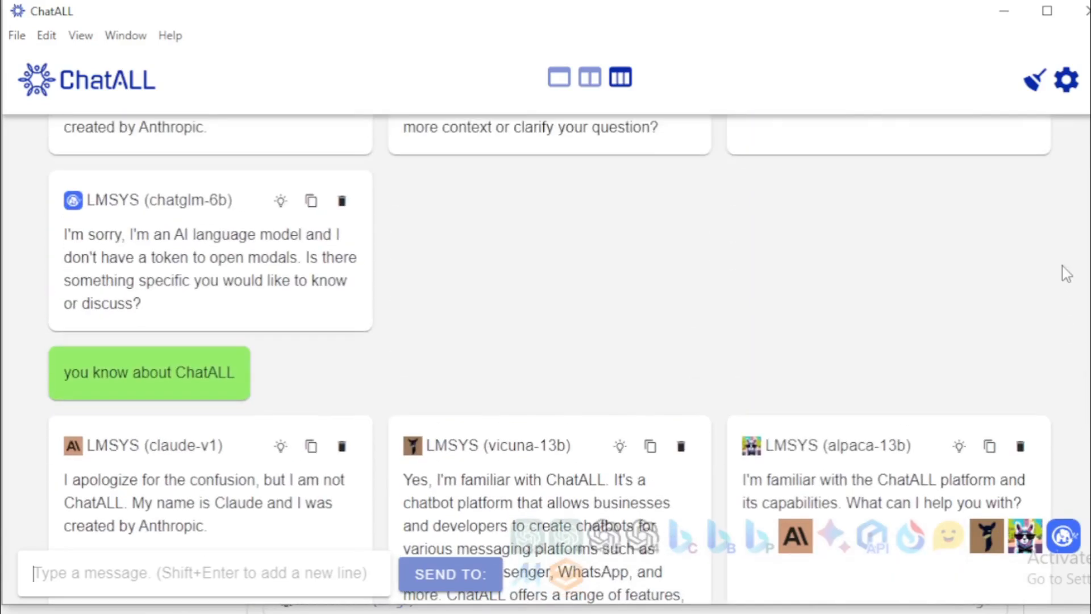
pyautogui.scroll(-7, 1065, 273)
pyautogui.scroll(-4, 1049, 426)
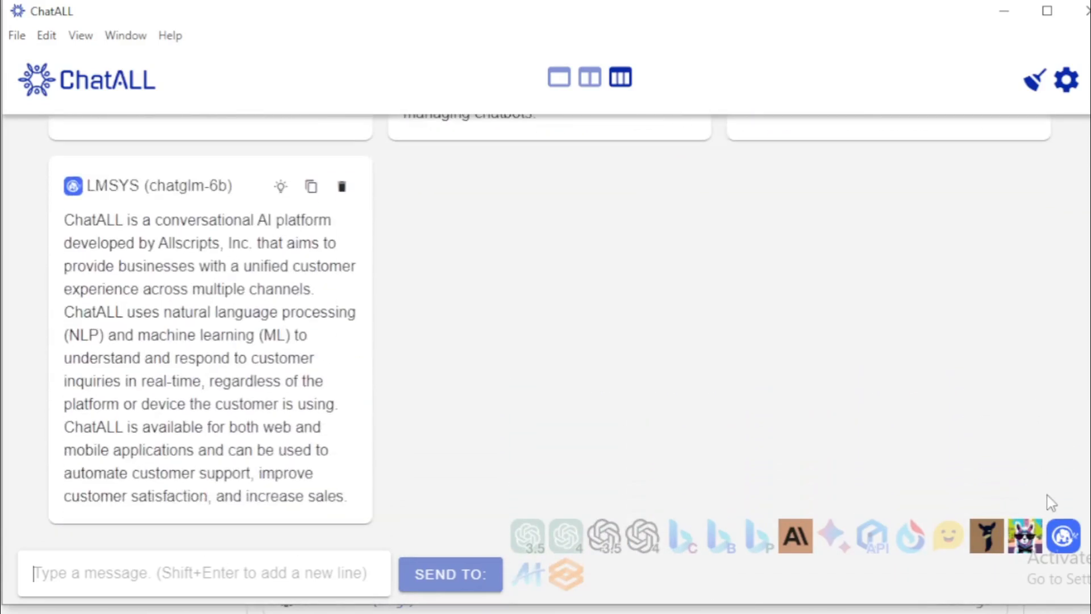
# Clear all chat messages and switch the response cards to a single-column layout.
pyautogui.click(1036, 81)
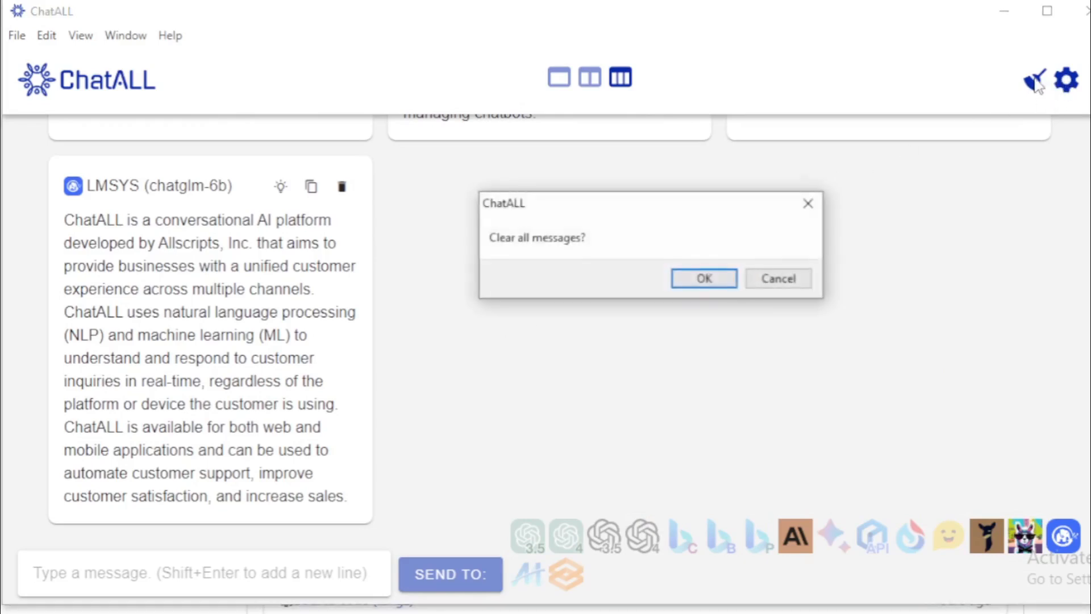
pyautogui.click(719, 281)
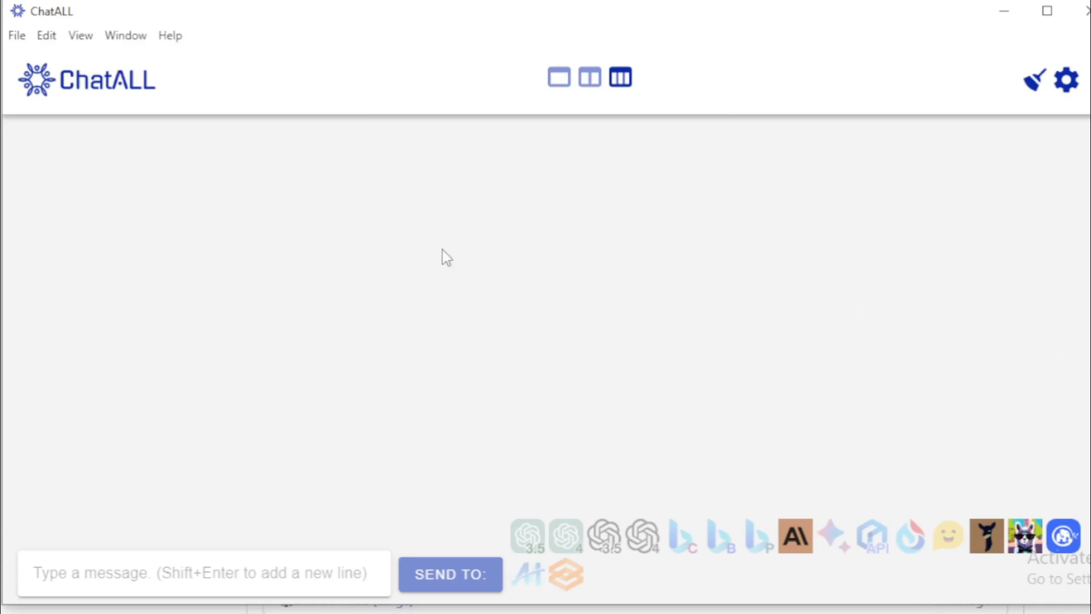
pyautogui.click(559, 83)
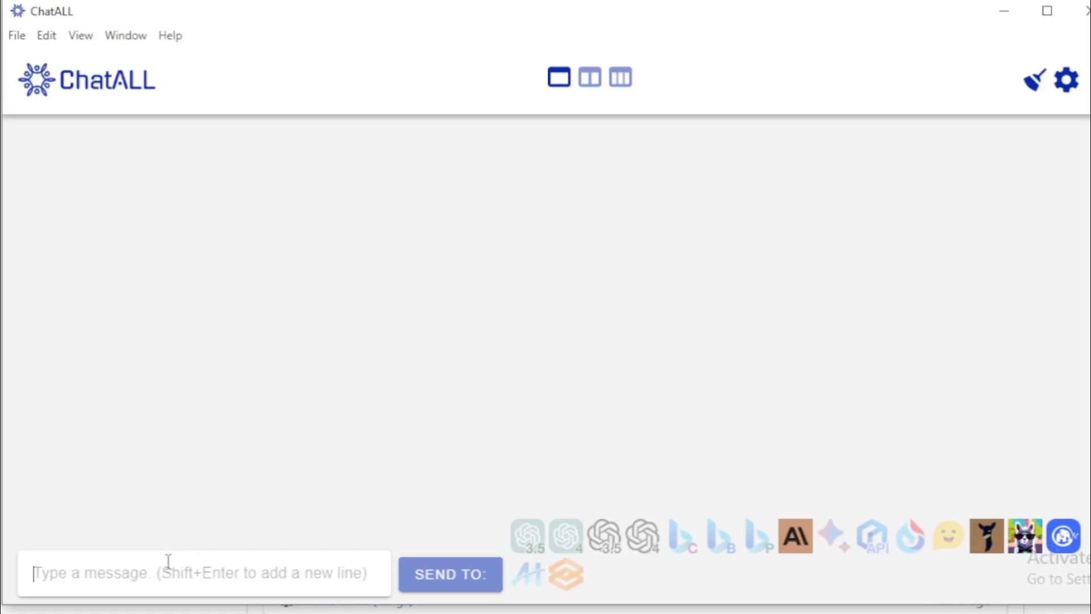
pyautogui.write('Hii')
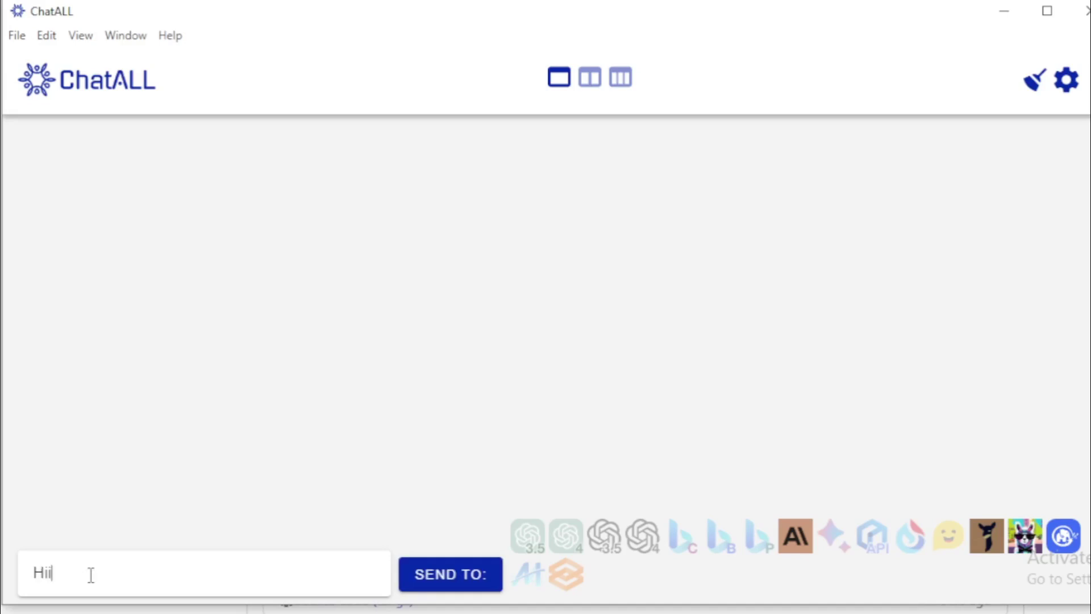
# Send the greeting Hii to the bots and switch the response cards to a three-column layout.
pyautogui.press('Return')
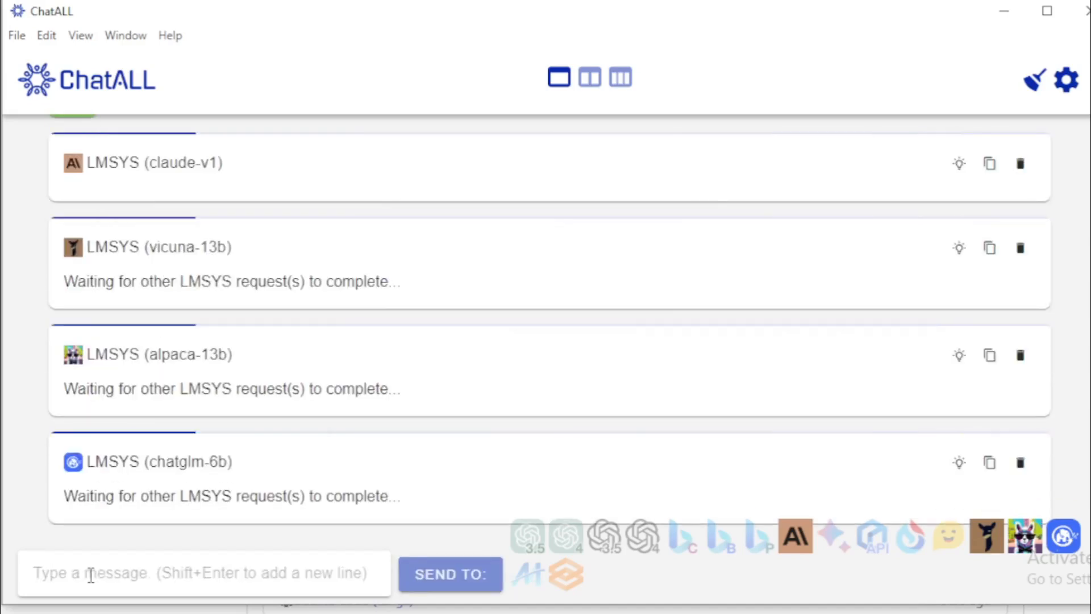
pyautogui.click(590, 79)
pyautogui.click(620, 80)
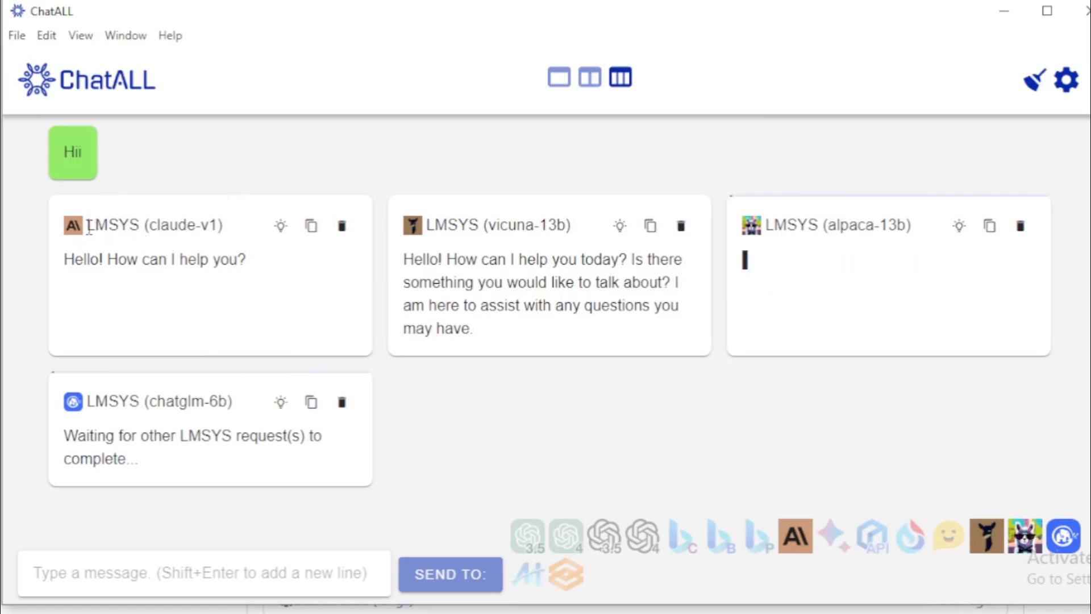
# Read the claude-v1 and vicuna-13b response card headings and reply texts.
pyautogui.moveTo(86, 225); pyautogui.dragTo(221, 226)
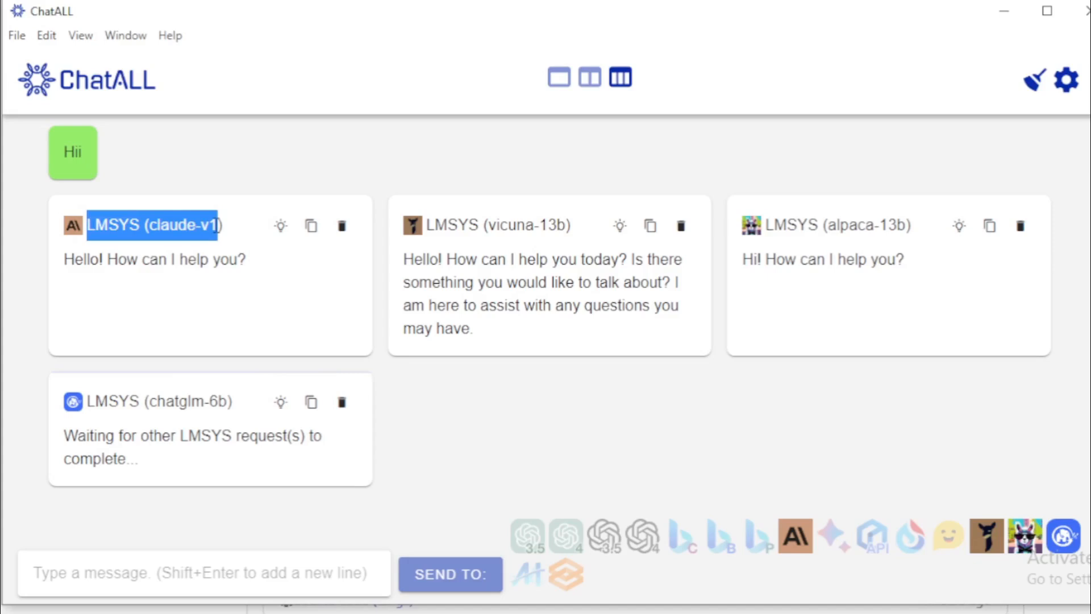
pyautogui.click(168, 283)
pyautogui.moveTo(249, 263); pyautogui.dragTo(65, 260)
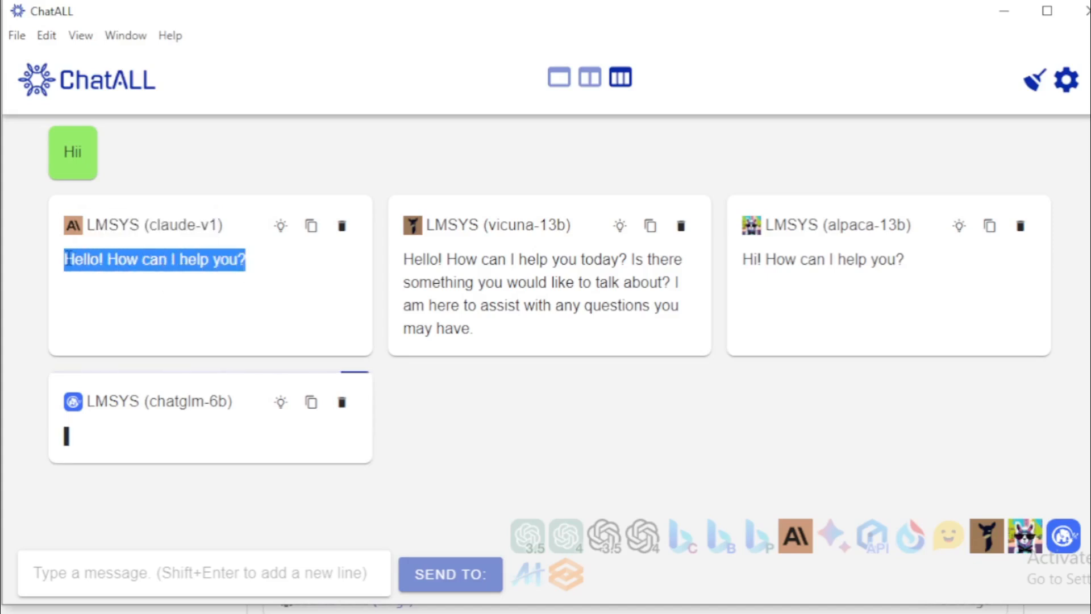
pyautogui.click(65, 261)
pyautogui.moveTo(427, 225); pyautogui.dragTo(573, 223)
pyautogui.click(573, 222)
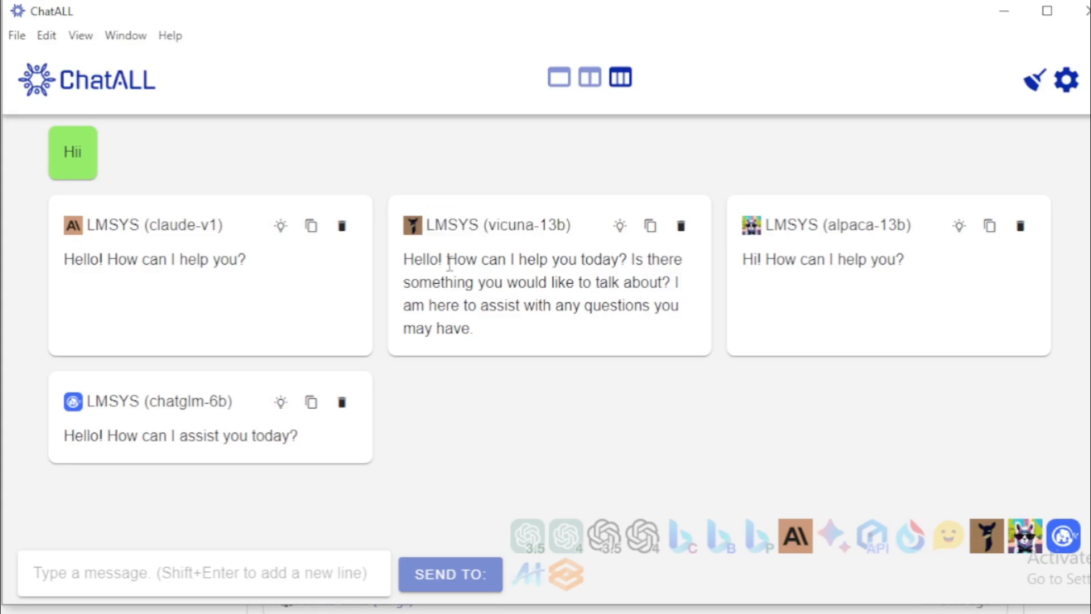
pyautogui.moveTo(404, 266)
pyautogui.mouseDown()
pyautogui.moveTo(629, 258)
pyautogui.moveTo(517, 328)
pyautogui.mouseUp()
pyautogui.click(517, 328)
# Read the alpaca-13b and chatglm-6b response card headings and reply texts.
pyautogui.moveTo(770, 226); pyautogui.dragTo(901, 219)
pyautogui.moveTo(901, 258); pyautogui.dragTo(738, 261)
pyautogui.click(477, 380)
pyautogui.moveTo(235, 404); pyautogui.dragTo(89, 403)
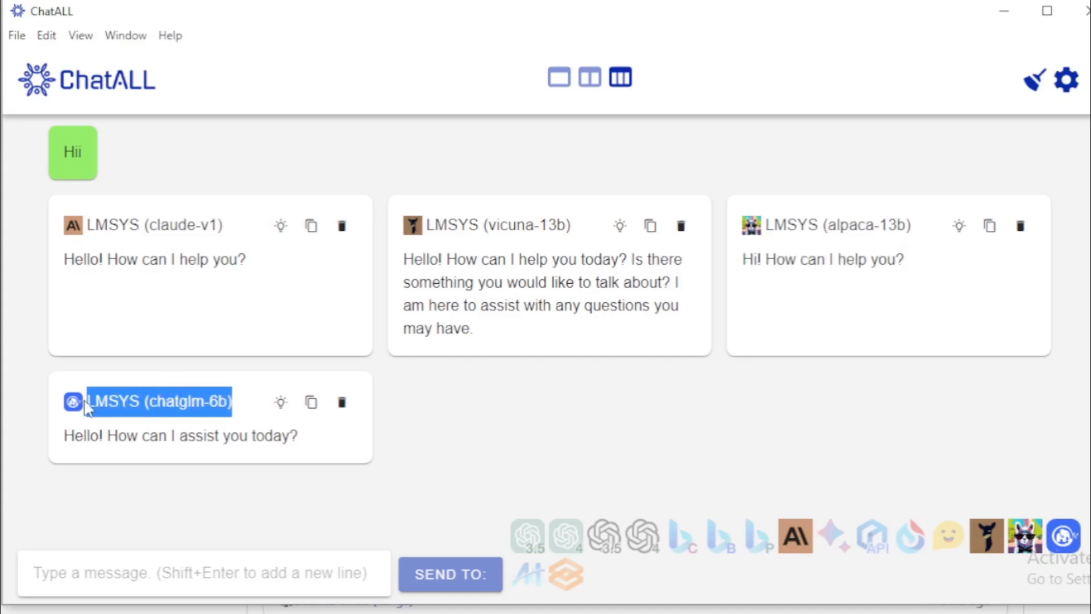
pyautogui.moveTo(323, 442); pyautogui.dragTo(65, 435)
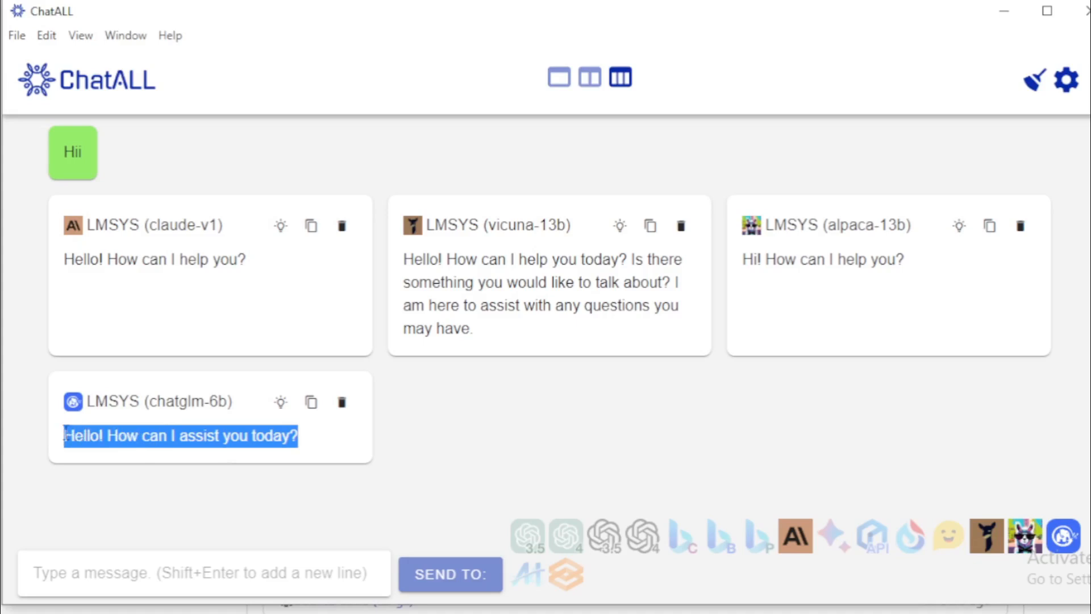
pyautogui.click(65, 434)
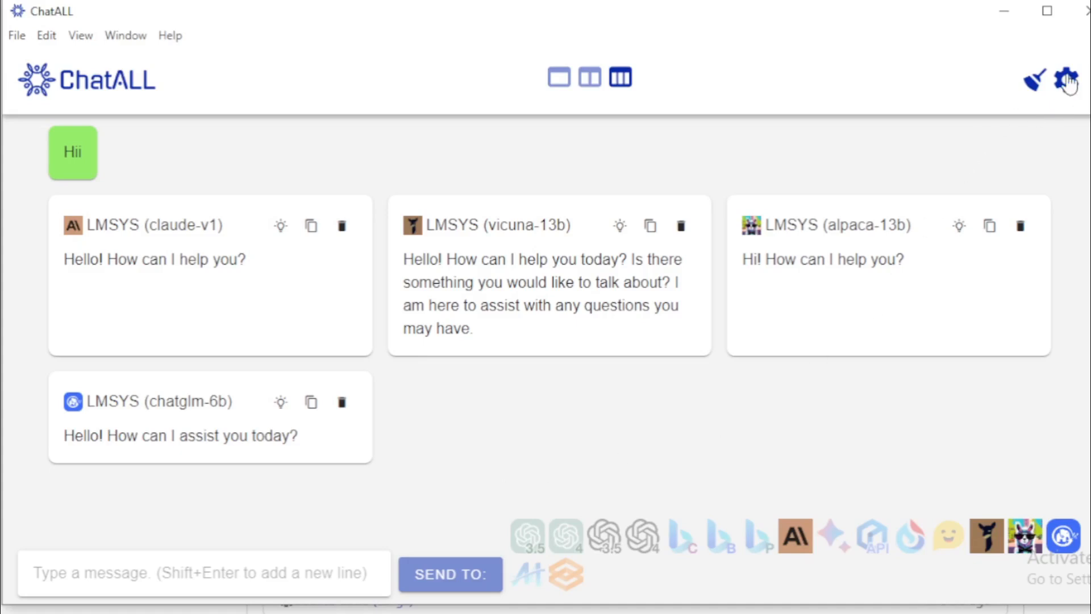
# Bring up ChatALL Settings and review the General section, leaving the interface language on Automatic.
pyautogui.click(1065, 79)
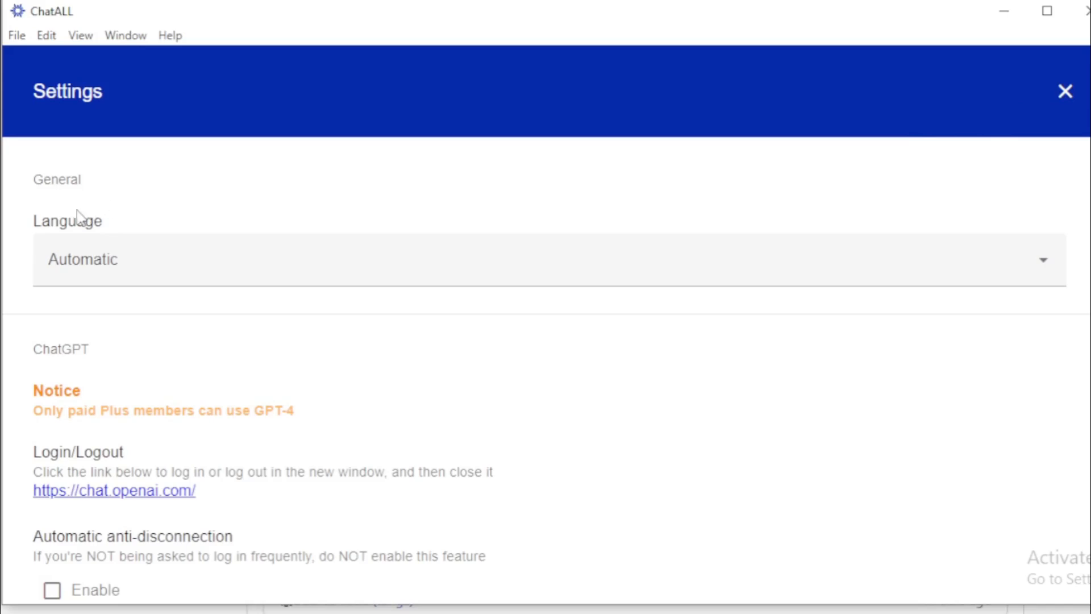
pyautogui.moveTo(90, 183); pyautogui.dragTo(34, 177)
pyautogui.click(34, 178)
pyautogui.moveTo(104, 221); pyautogui.dragTo(35, 222)
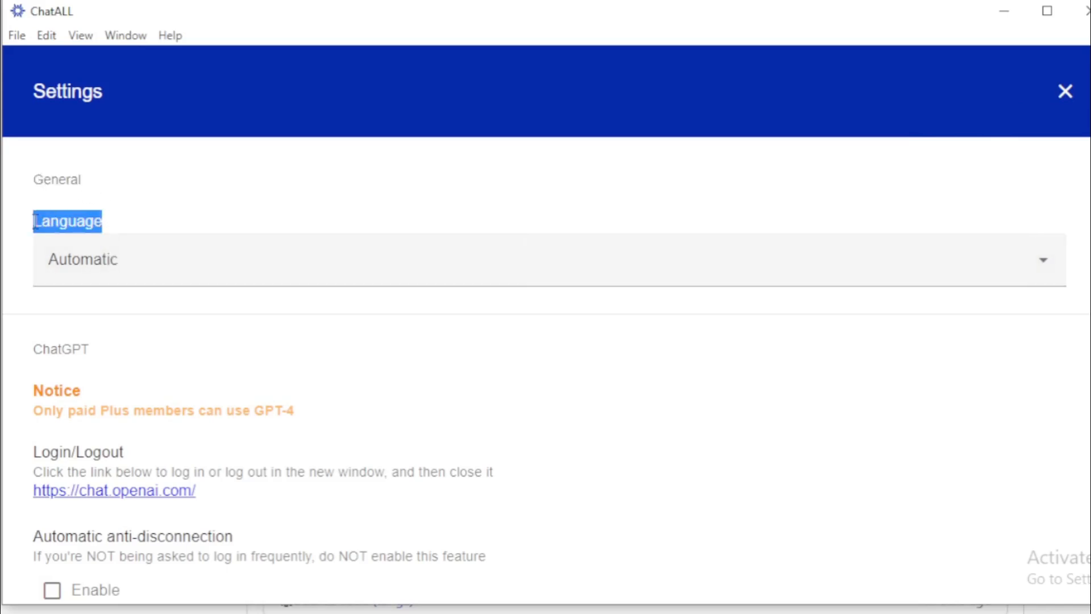
pyautogui.click(139, 258)
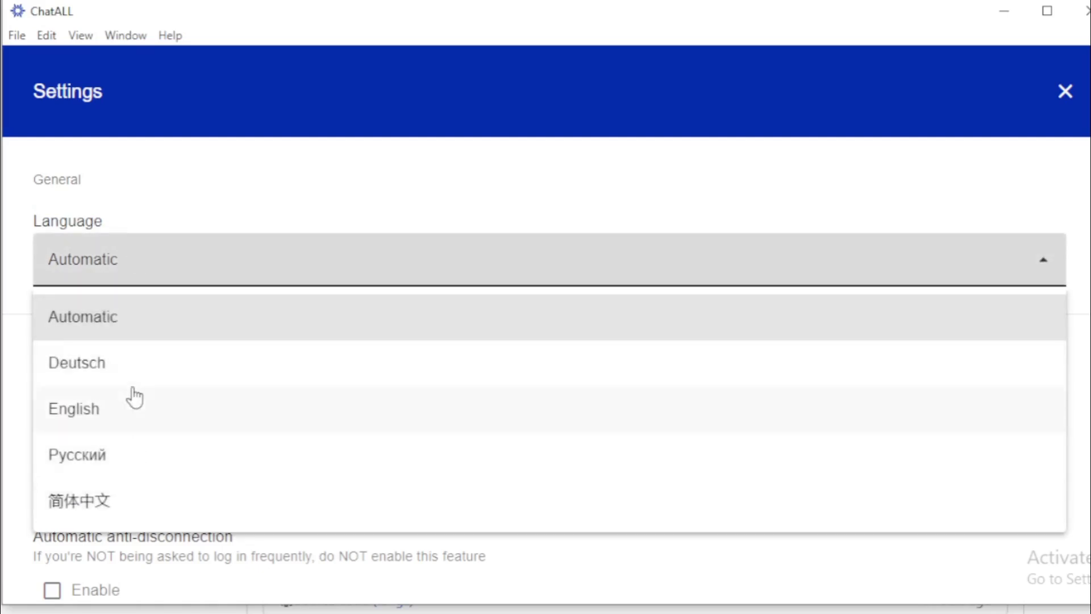
pyautogui.click(134, 330)
# Review the ChatGPT section's GPT-4 notice and Login/Logout option, bringing up the ChatGPT login window.
pyautogui.moveTo(145, 352); pyautogui.dragTo(34, 350)
pyautogui.click(89, 408)
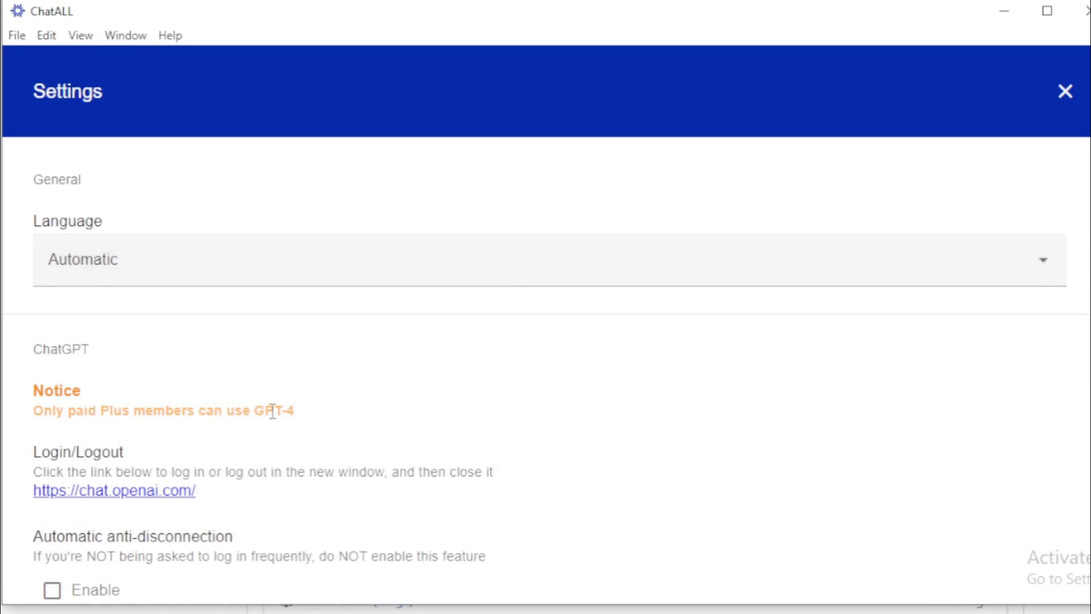
pyautogui.moveTo(266, 411); pyautogui.dragTo(35, 419)
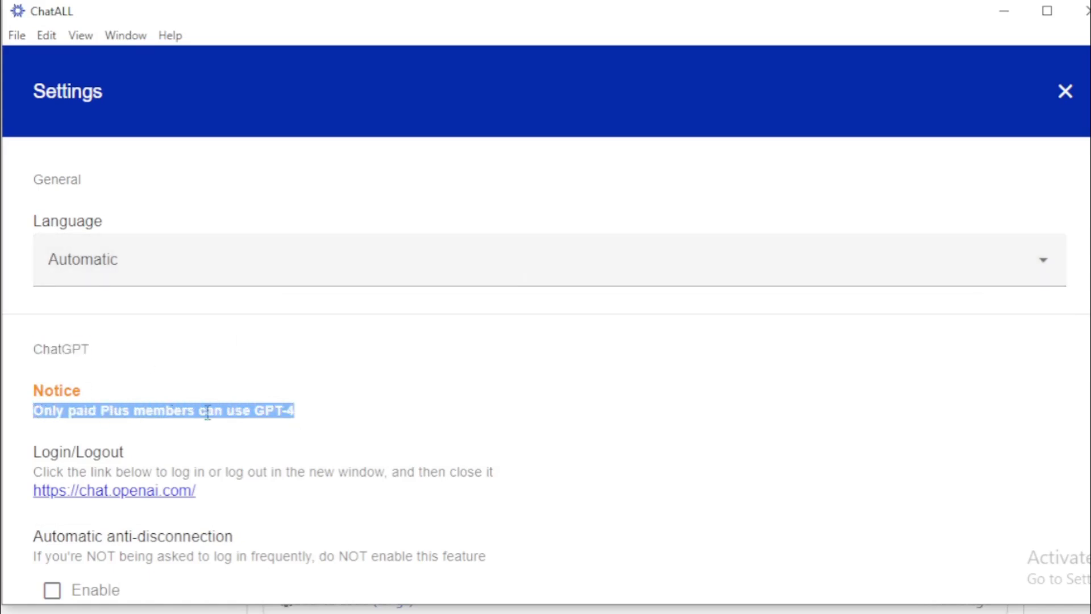
pyautogui.click(243, 408)
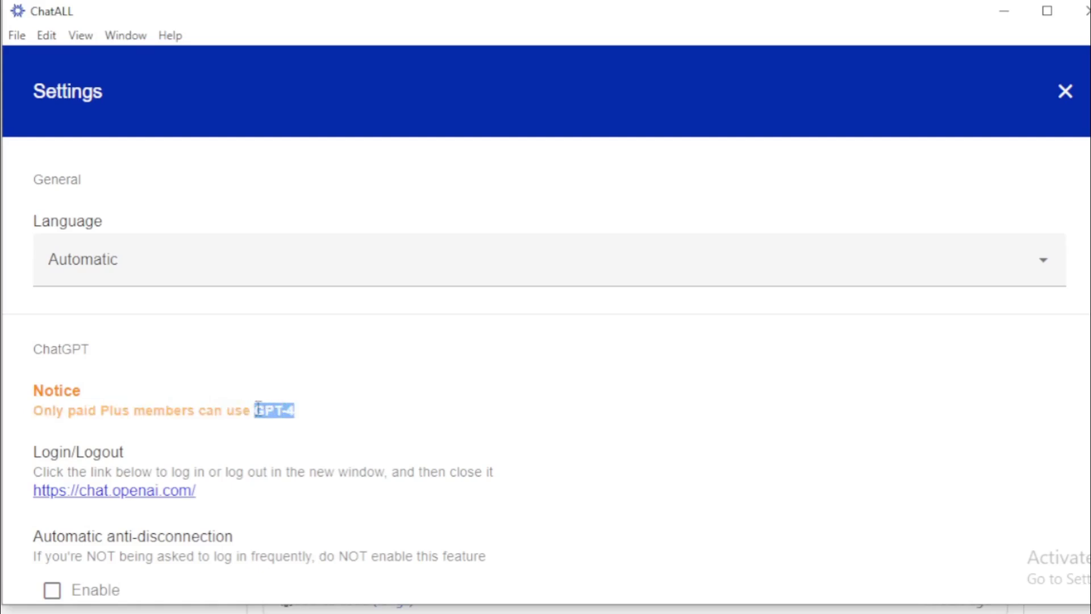
pyautogui.click(258, 408)
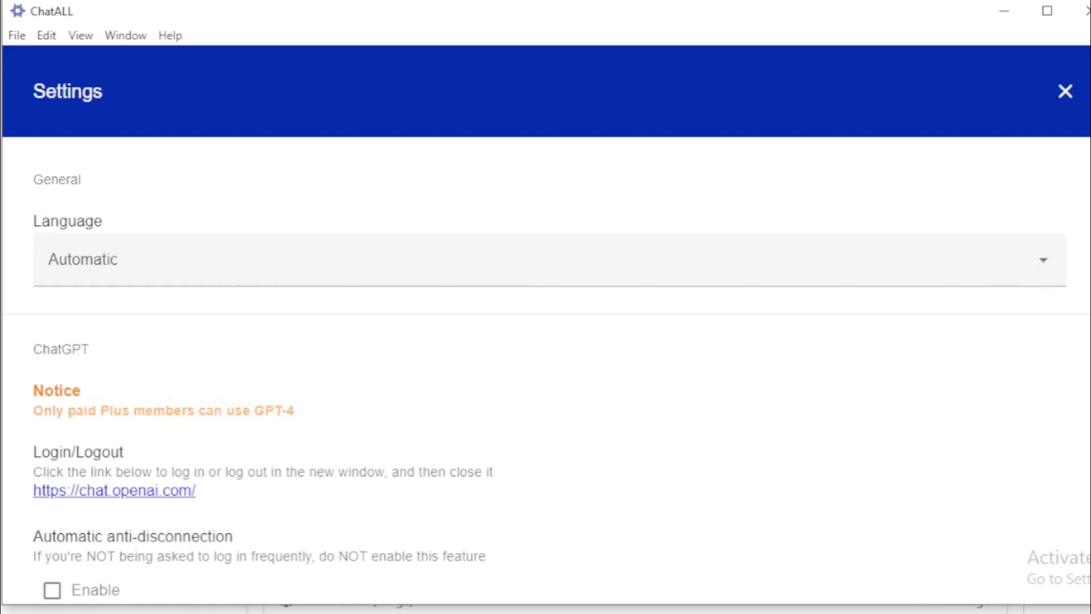
pyautogui.scroll(-1, 955, 407)
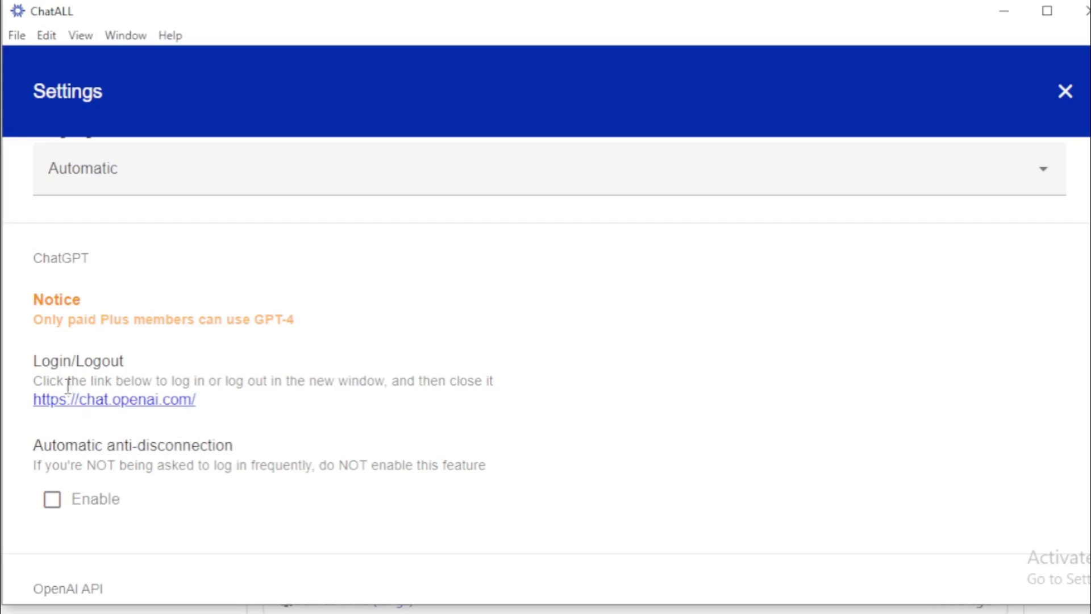
pyautogui.moveTo(134, 362); pyautogui.dragTo(35, 361)
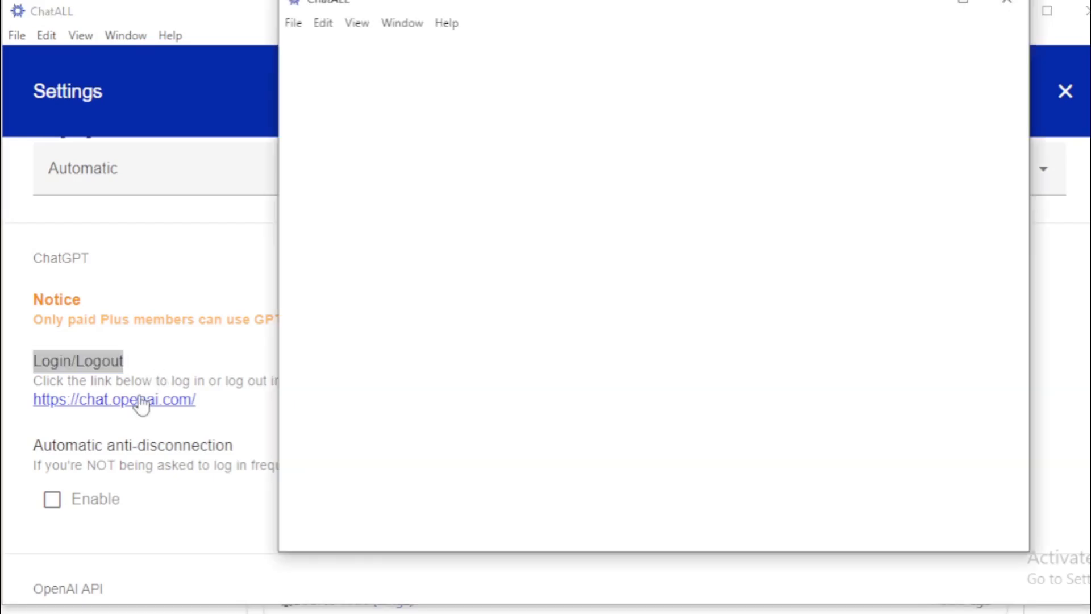
pyautogui.moveTo(721, 9); pyautogui.dragTo(649, 43)
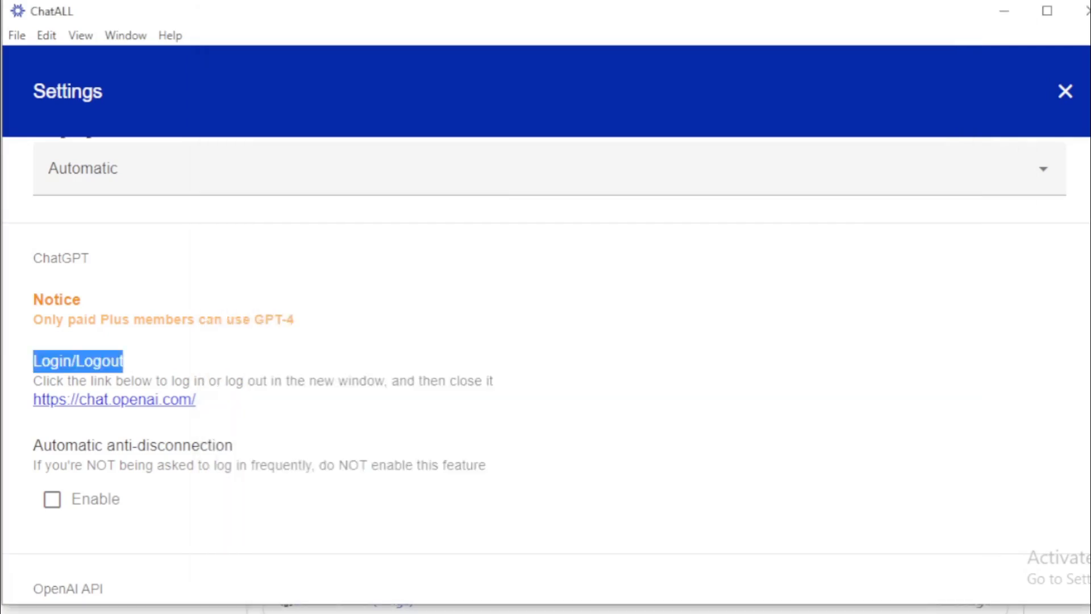
pyautogui.scroll(-1, 546, 370)
pyautogui.scroll(-3, 545, 370)
pyautogui.scroll(-2, 546, 370)
pyautogui.scroll(-1, 546, 370)
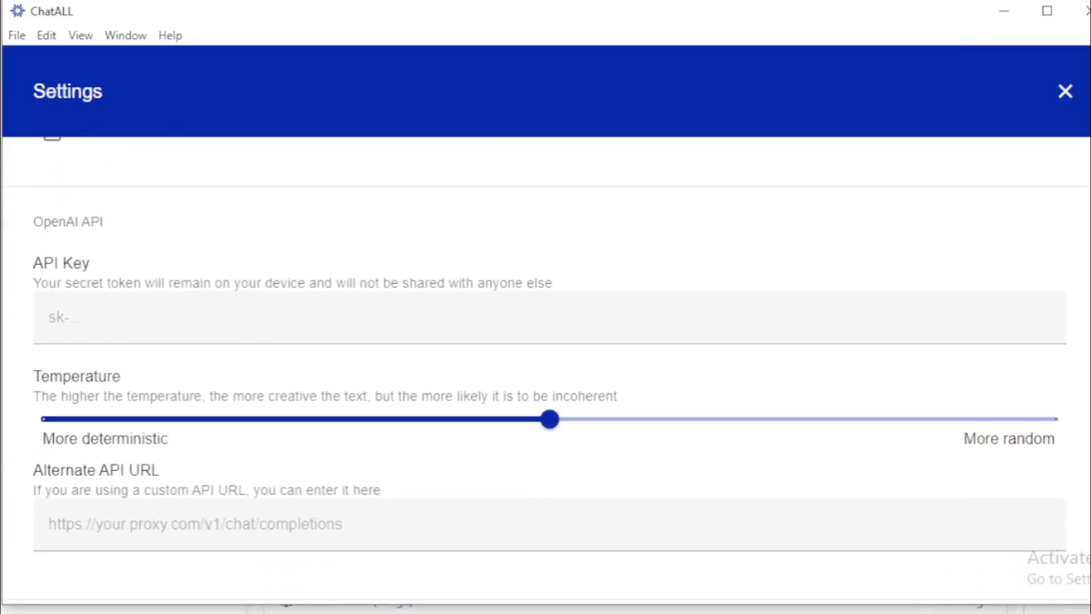
# Review the OpenAI API key, Temperature and Alternate API URL settings.
pyautogui.moveTo(135, 216); pyautogui.dragTo(32, 220)
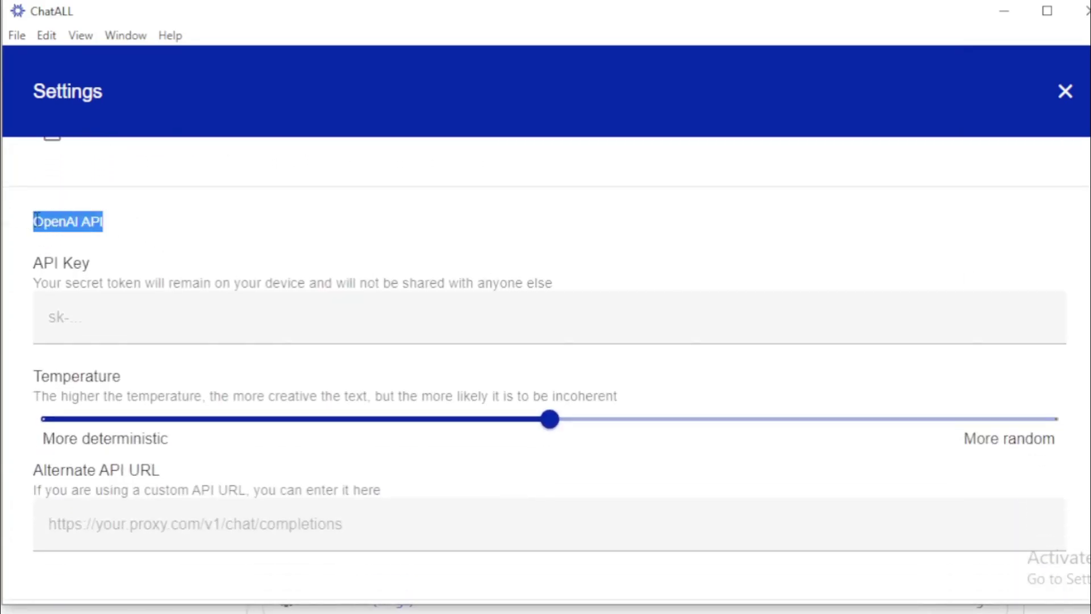
pyautogui.click(106, 318)
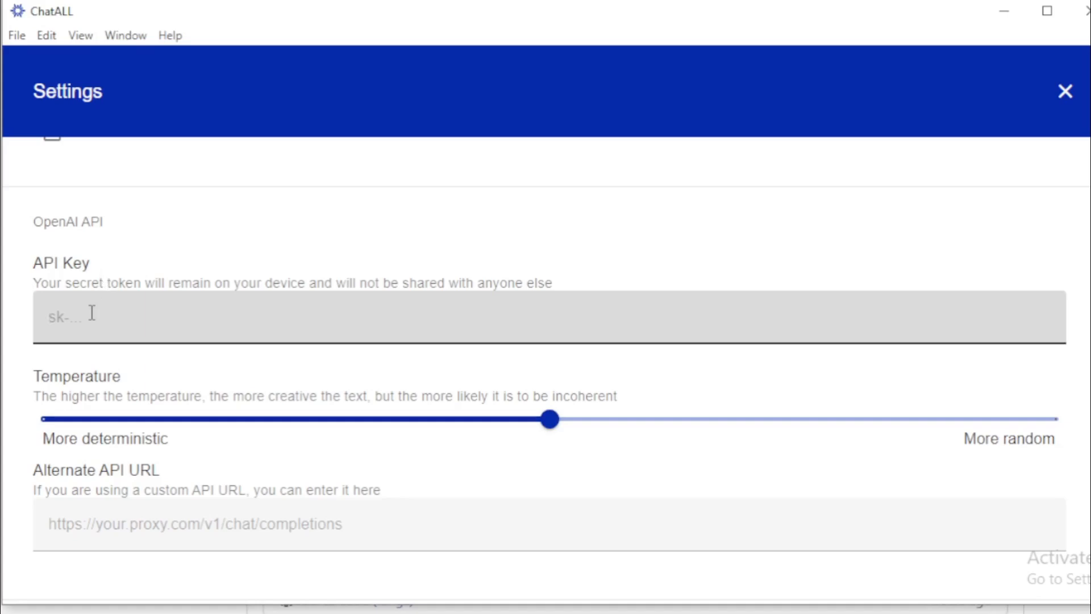
pyautogui.moveTo(130, 387); pyautogui.dragTo(34, 375)
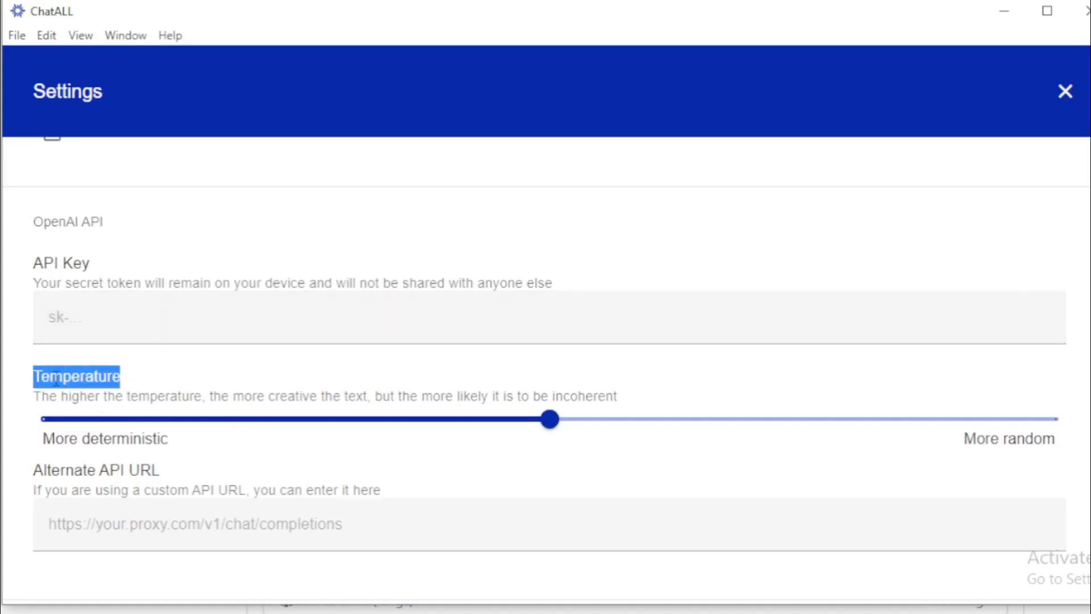
pyautogui.click(259, 386)
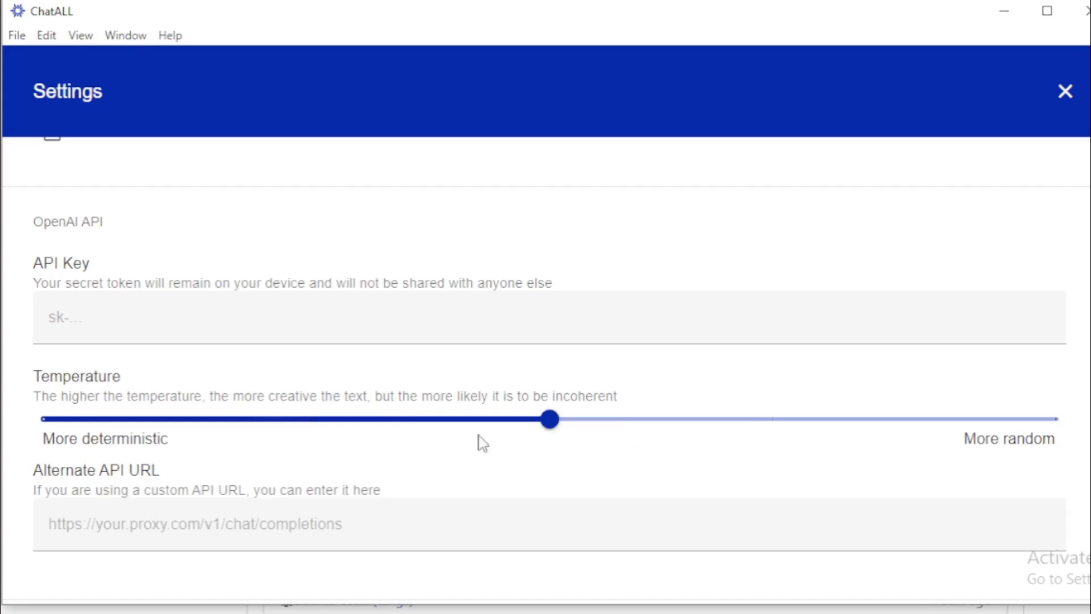
pyautogui.scroll(-1, 546, 384)
pyautogui.scroll(-2, 546, 384)
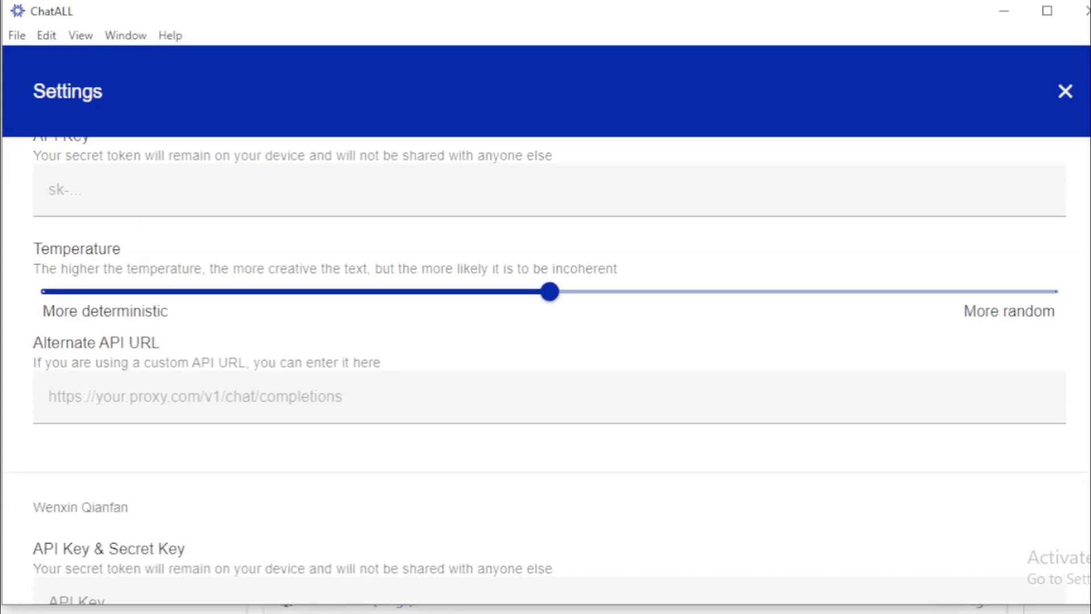
pyautogui.moveTo(178, 351); pyautogui.dragTo(35, 350)
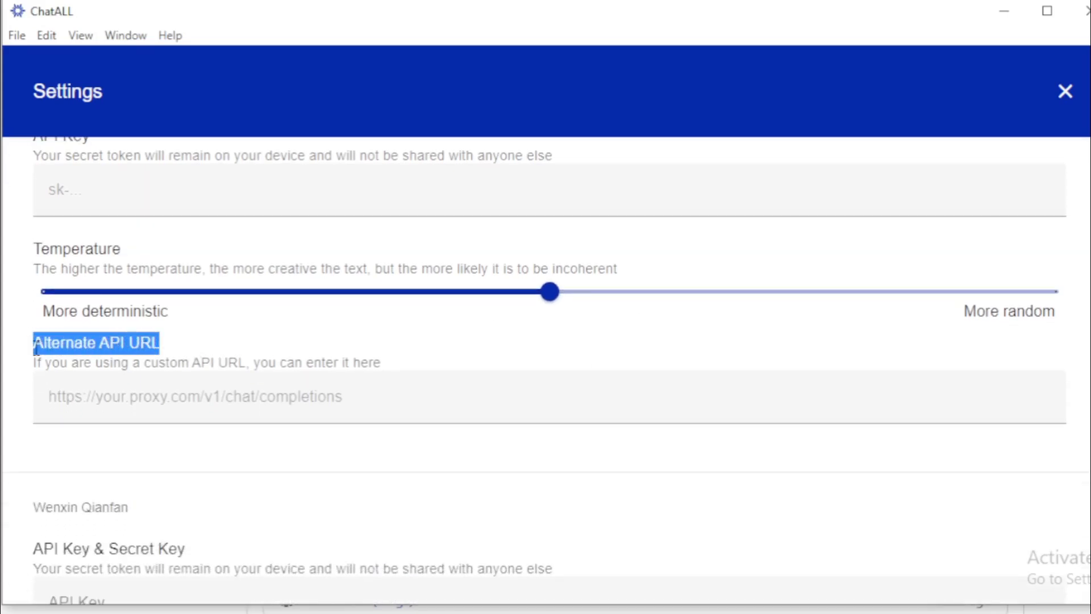
pyautogui.click(168, 401)
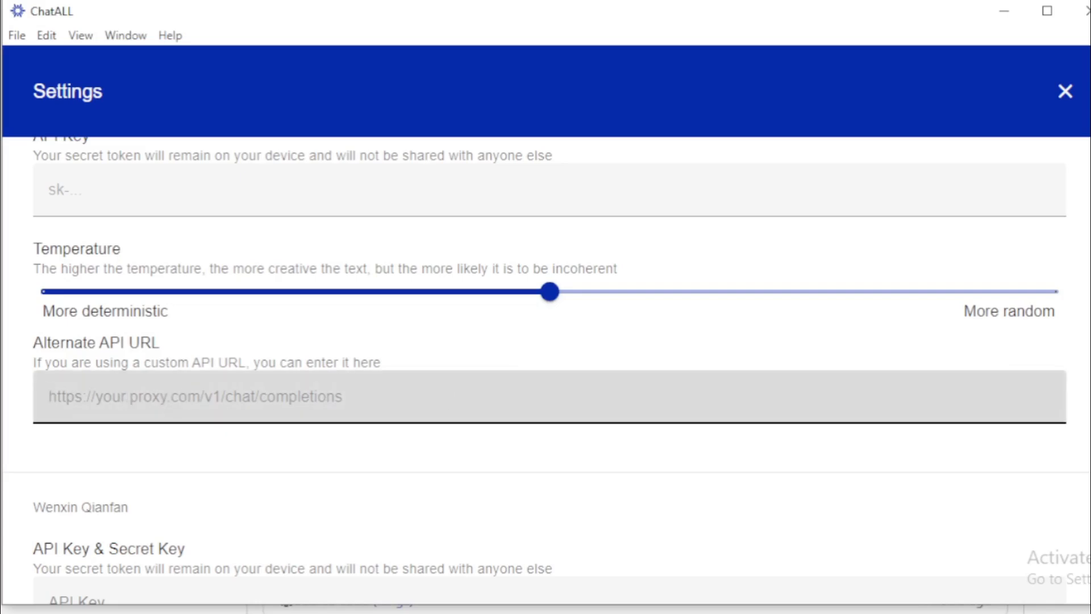
pyautogui.scroll(-2, 460, 276)
pyautogui.scroll(-4, 461, 276)
pyautogui.scroll(-1, 461, 275)
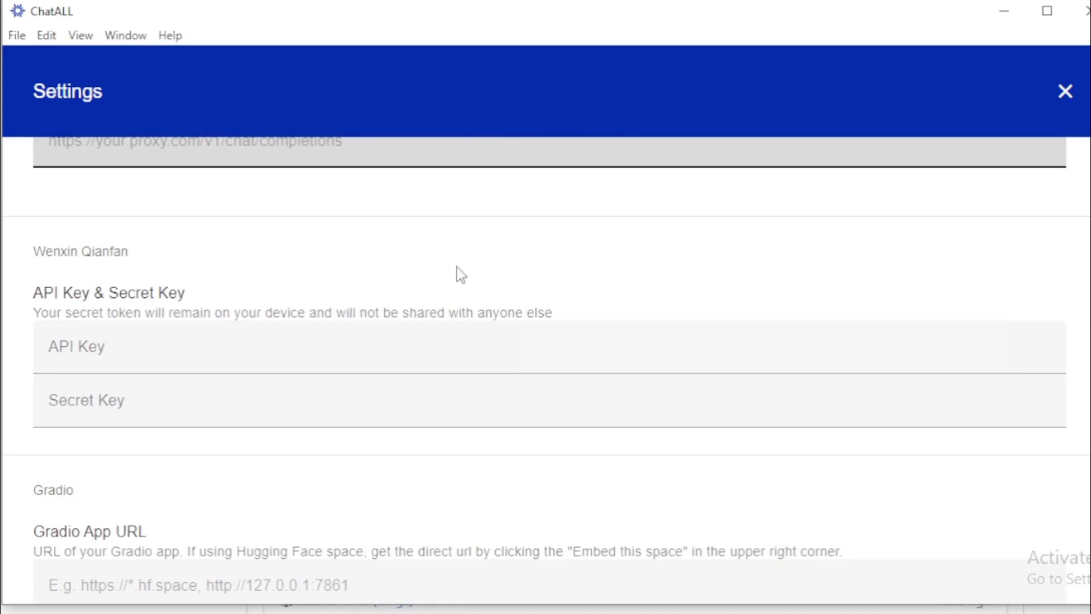
# Paste the API key and secret key into the Wenxin Qianfan fields.
pyautogui.moveTo(136, 253); pyautogui.dragTo(34, 259)
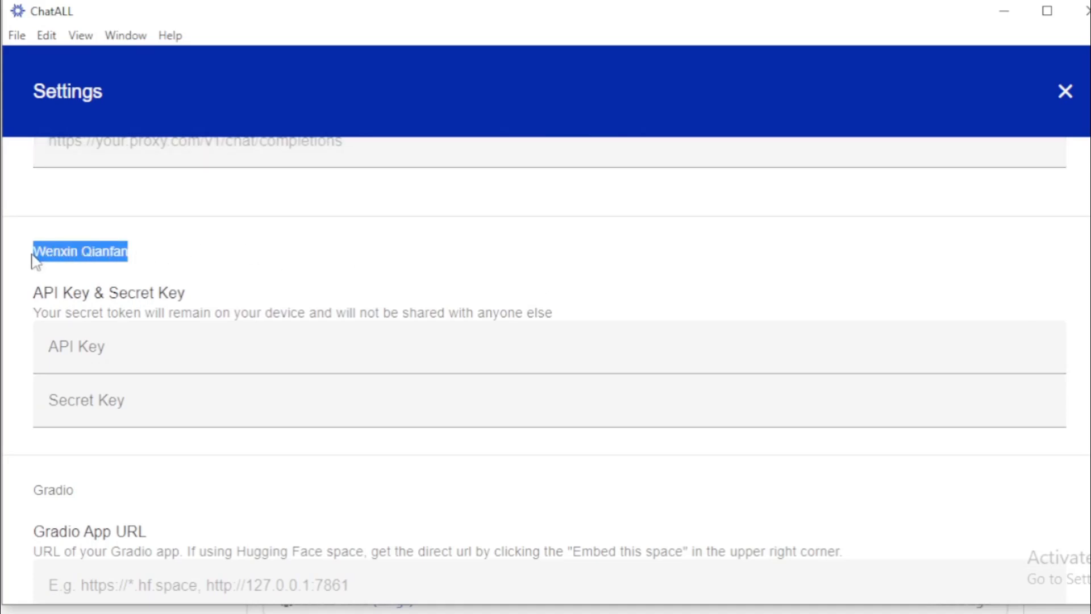
pyautogui.click(34, 260)
pyautogui.moveTo(203, 300); pyautogui.dragTo(37, 295)
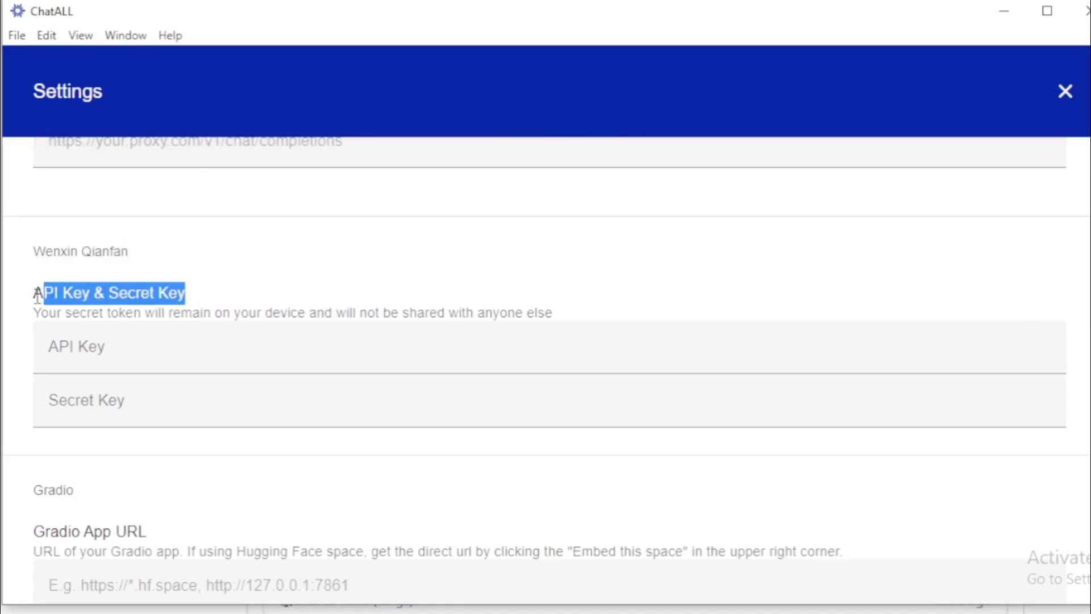
pyautogui.click(120, 346)
pyautogui.hotkey('ctrl', 'v')
pyautogui.click(122, 397)
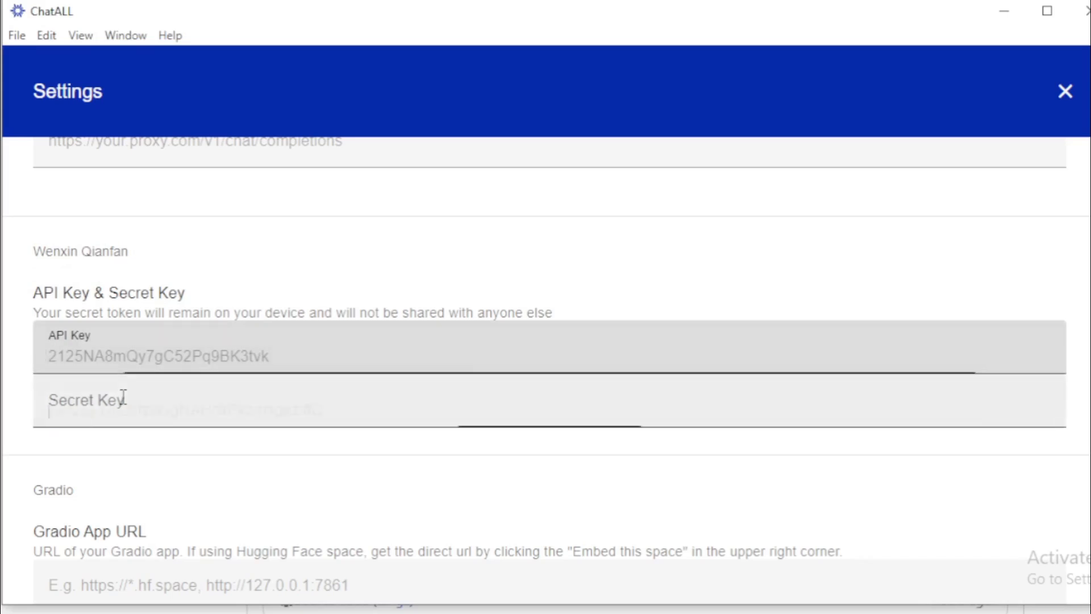
pyautogui.hotkey('ctrl', 'v')
pyautogui.scroll(-2, 486, 309)
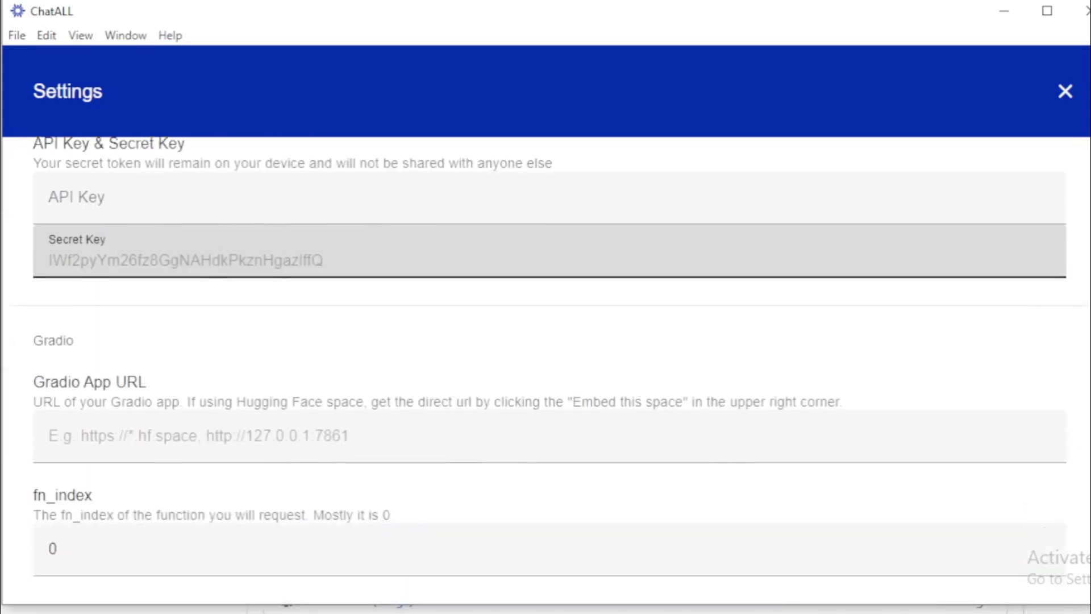
pyautogui.scroll(-1, 487, 310)
pyautogui.click(85, 270)
pyautogui.moveTo(85, 269); pyautogui.dragTo(34, 258)
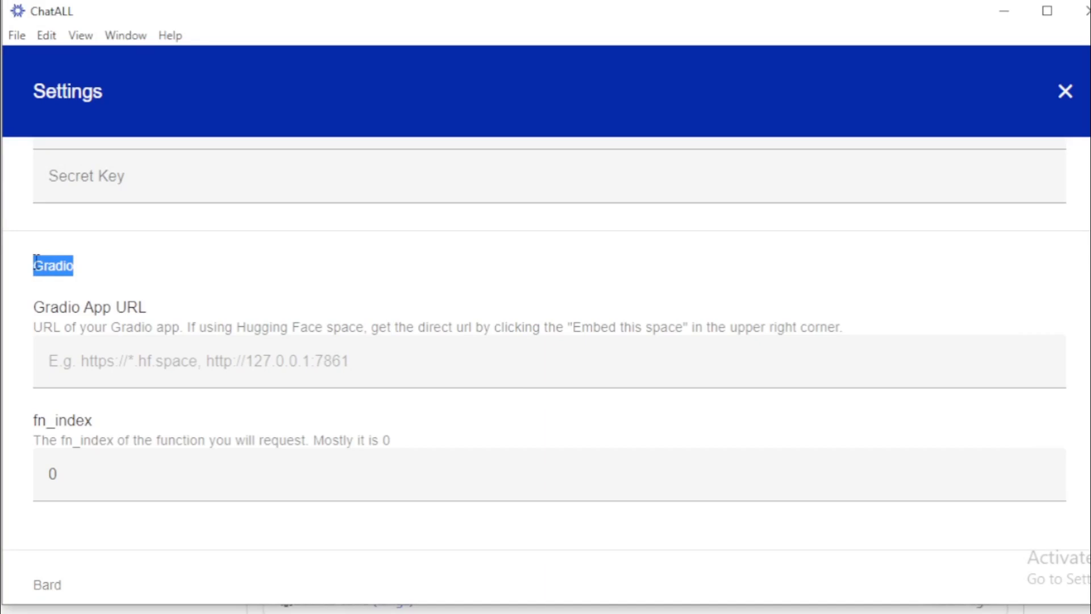
pyautogui.moveTo(154, 309); pyautogui.dragTo(33, 307)
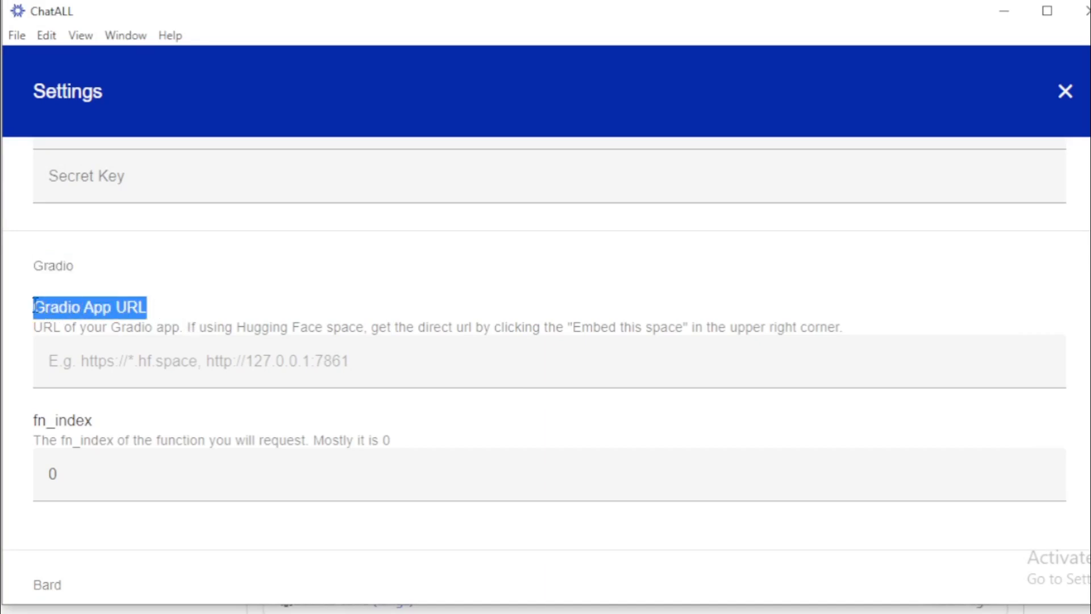
pyautogui.click(205, 362)
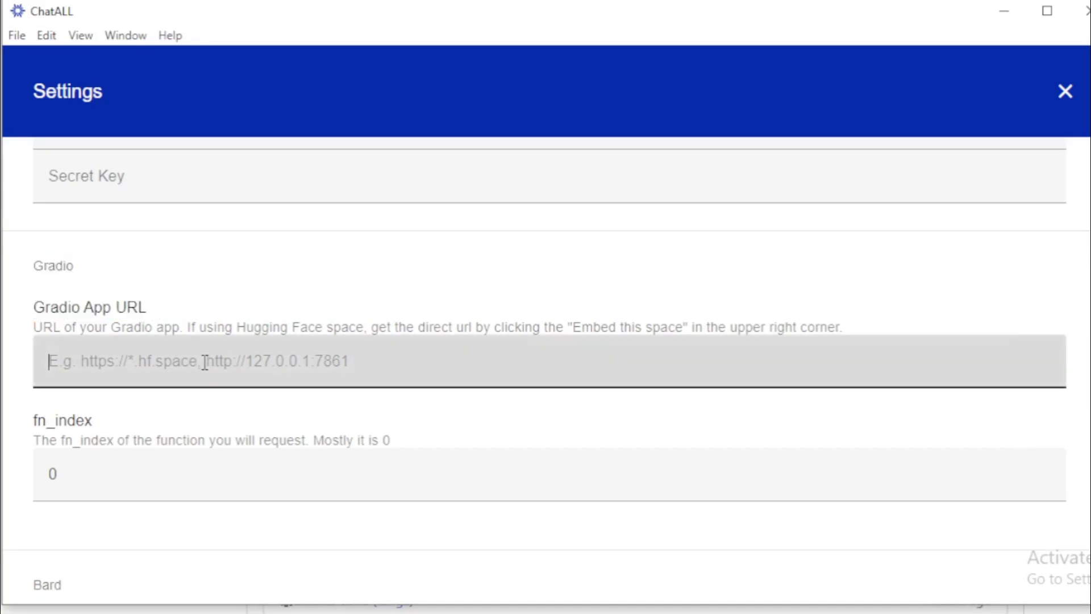
pyautogui.click(198, 465)
pyautogui.scroll(-1, 1006, 406)
pyautogui.scroll(-2, 273, 299)
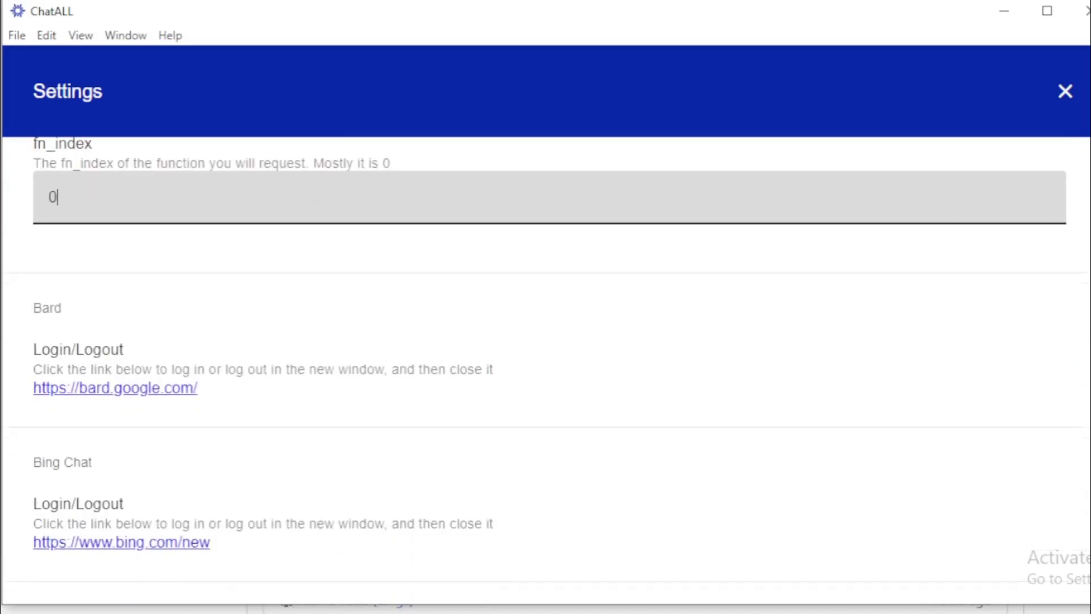
pyautogui.moveTo(77, 316); pyautogui.dragTo(34, 309)
pyautogui.click(114, 350)
pyautogui.tripleClick(166, 356)
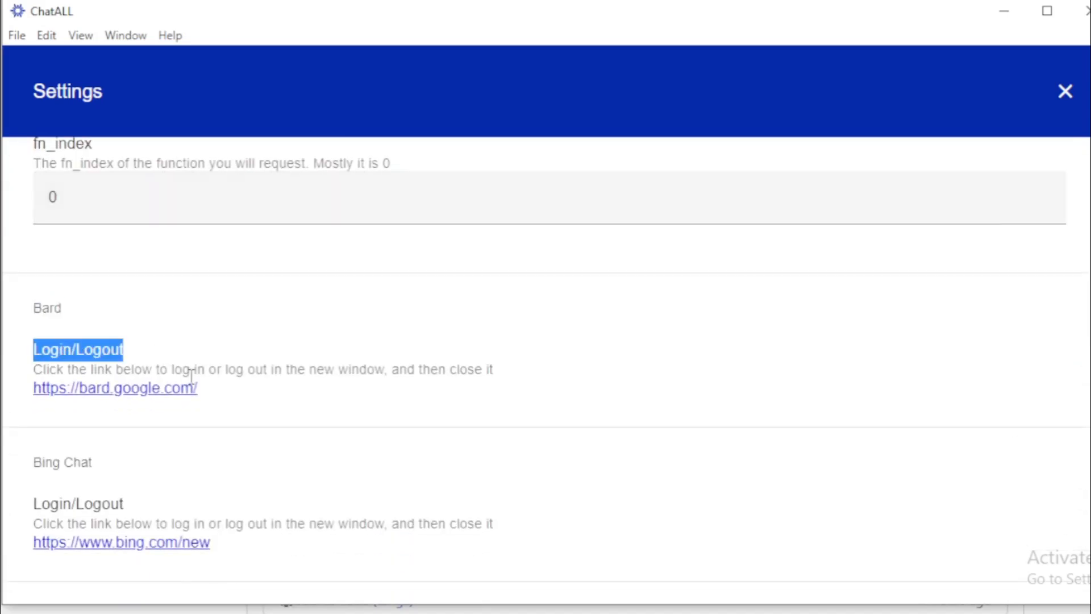
pyautogui.moveTo(502, 372); pyautogui.dragTo(83, 369)
pyautogui.click(140, 394)
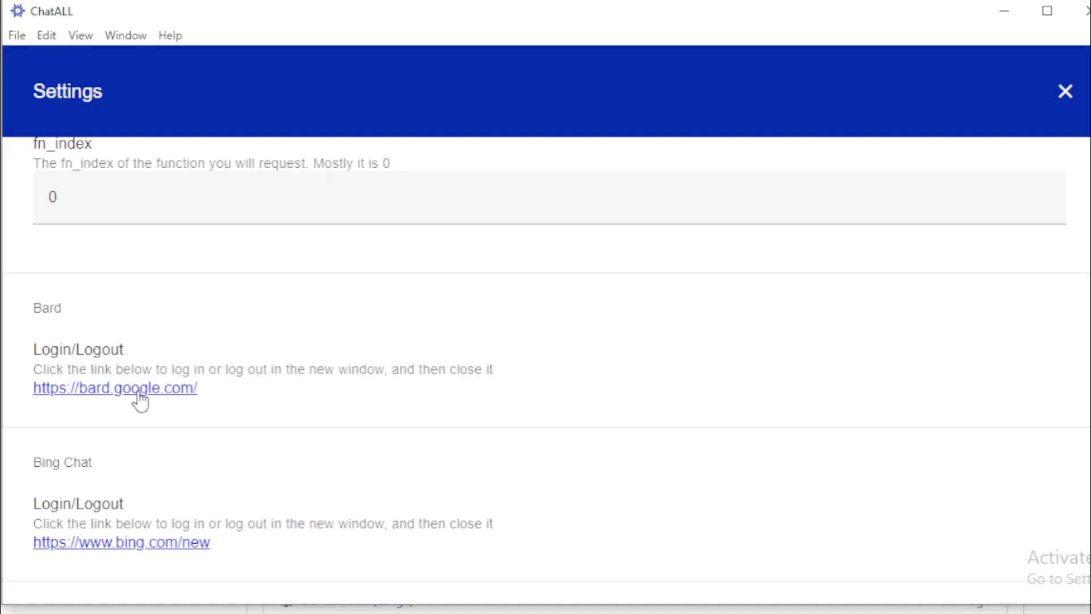
pyautogui.moveTo(605, 7); pyautogui.dragTo(579, 54)
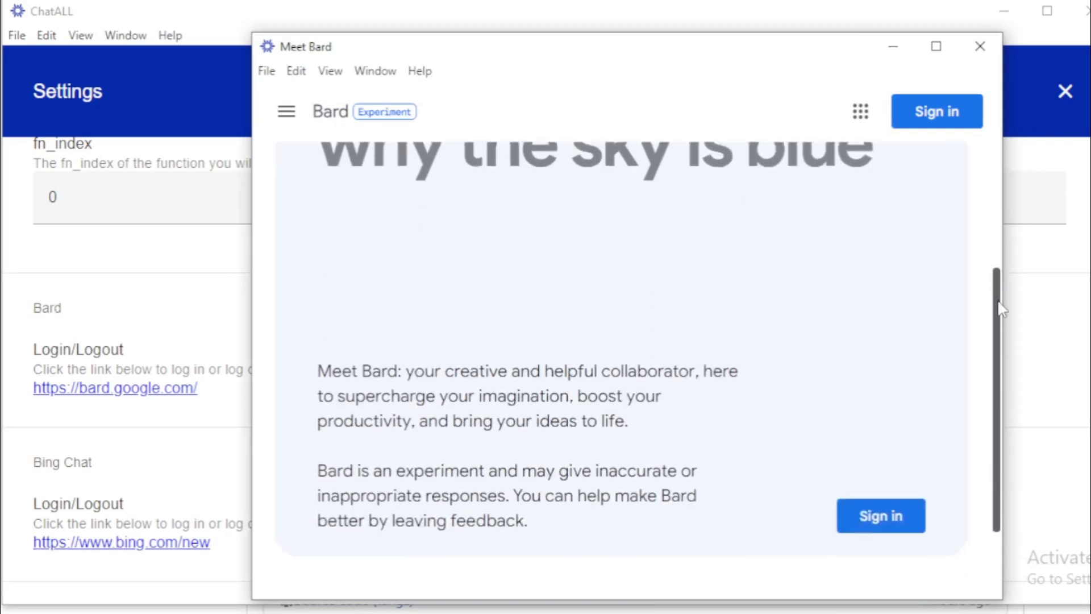
pyautogui.moveTo(996, 164); pyautogui.dragTo(999, 354)
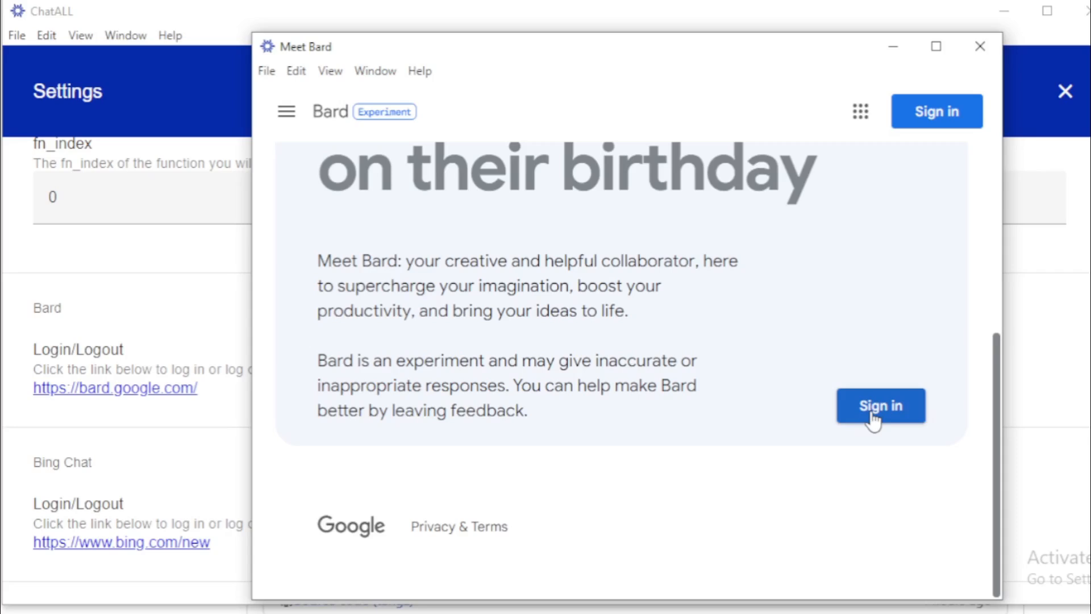
pyautogui.click(980, 46)
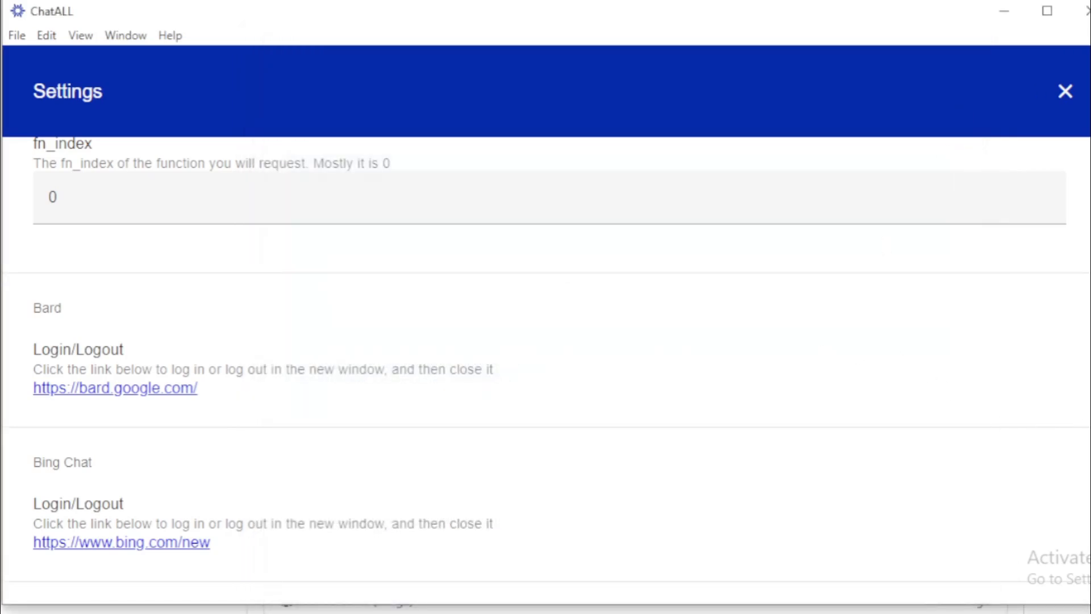
pyautogui.scroll(-1, 546, 371)
pyautogui.scroll(-1, 545, 370)
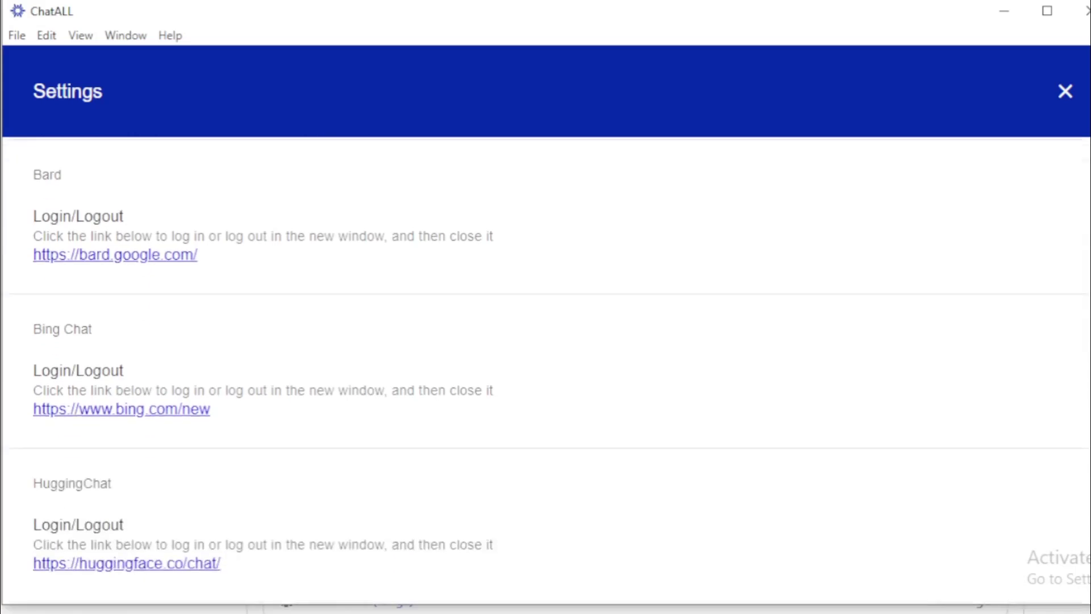
# Review Bing Chat's login instructions, bring up its login window and close it.
pyautogui.moveTo(62, 333); pyautogui.dragTo(34, 335)
pyautogui.click(55, 333)
pyautogui.moveTo(124, 375); pyautogui.dragTo(34, 373)
pyautogui.moveTo(499, 395); pyautogui.dragTo(48, 391)
pyautogui.click(79, 408)
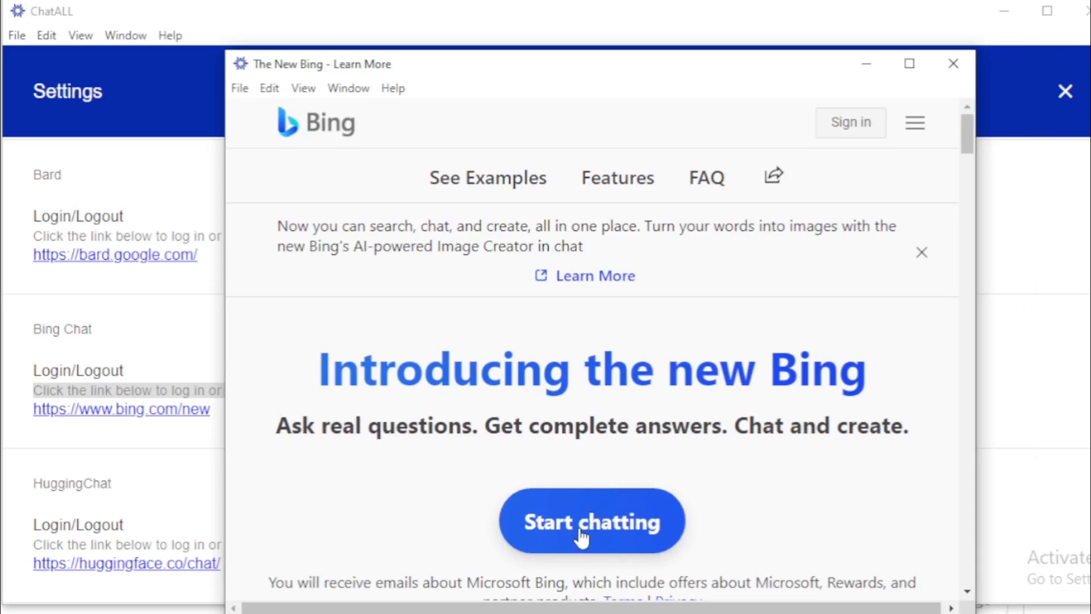
pyautogui.click(953, 64)
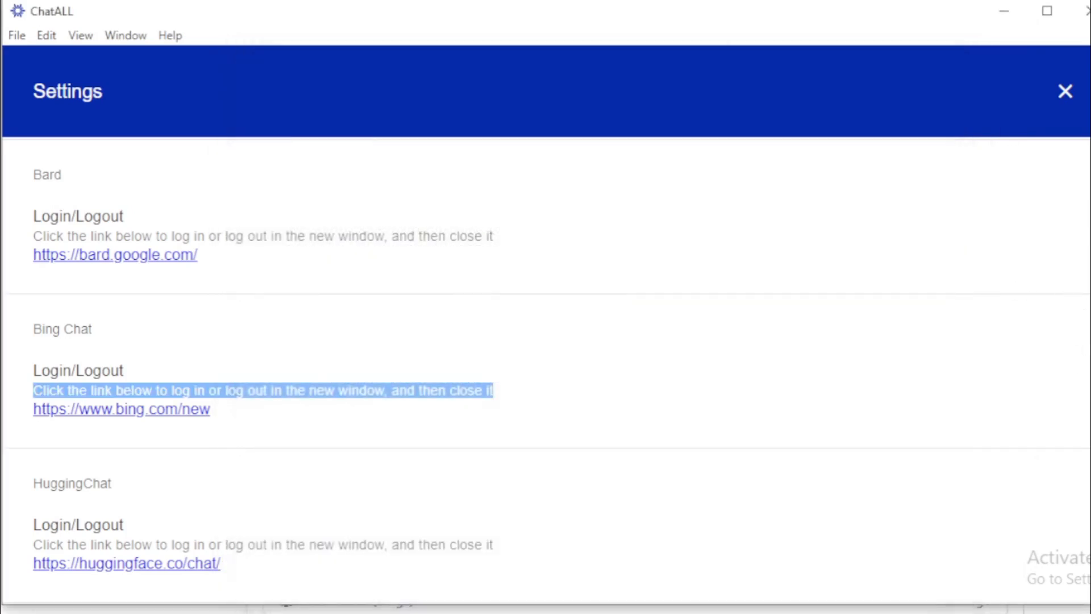
pyautogui.scroll(-1, 547, 373)
pyautogui.scroll(-2, 546, 373)
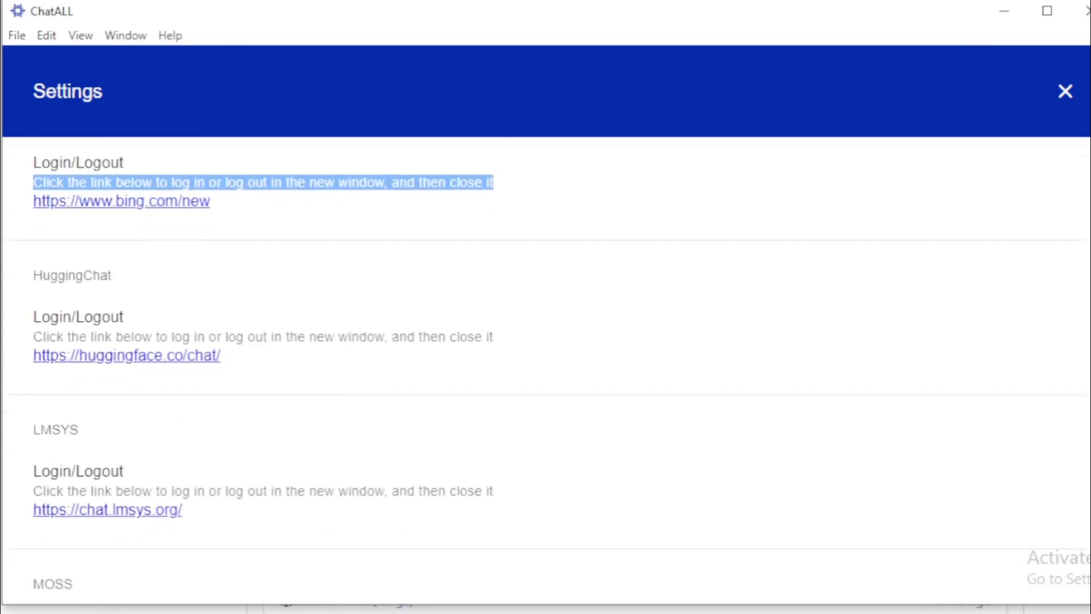
# Bring up and close the HuggingChat and LMSYS chat login windows from Settings.
pyautogui.moveTo(113, 251); pyautogui.dragTo(29, 257)
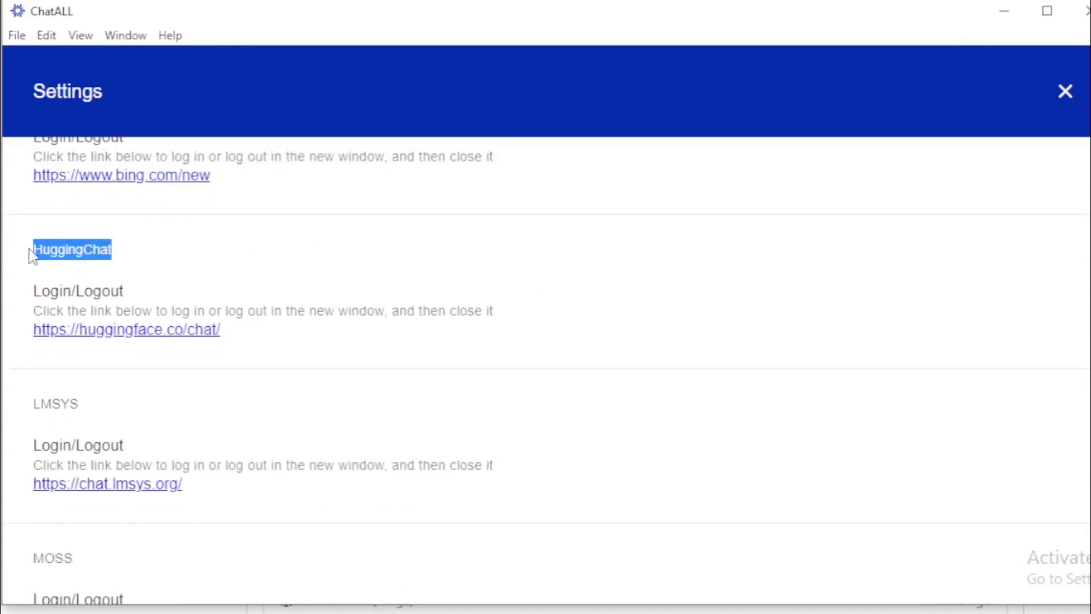
pyautogui.click(78, 333)
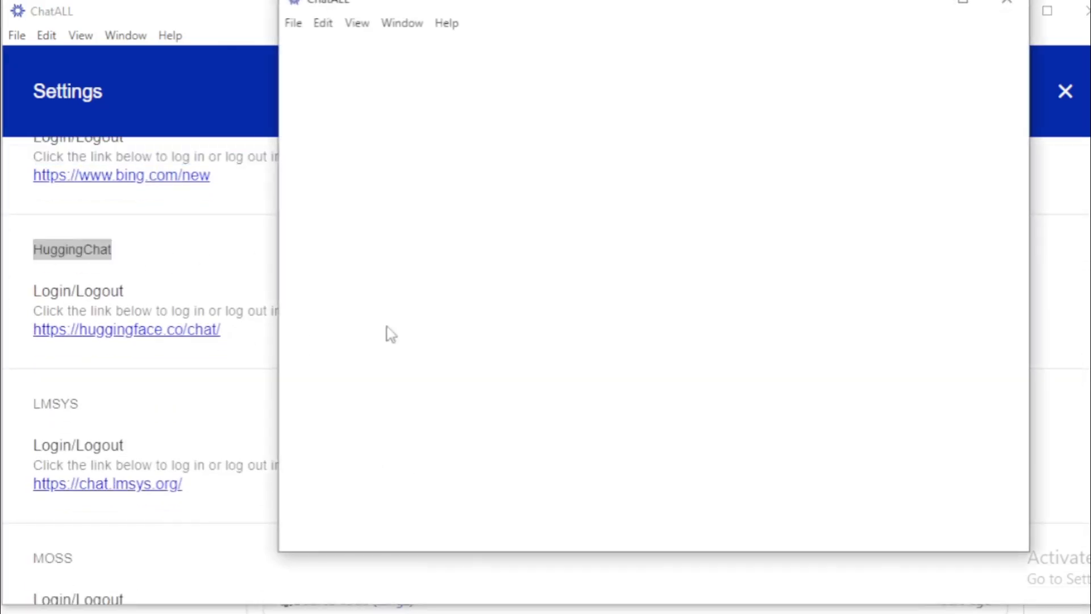
pyautogui.moveTo(595, 43); pyautogui.dragTo(593, 47)
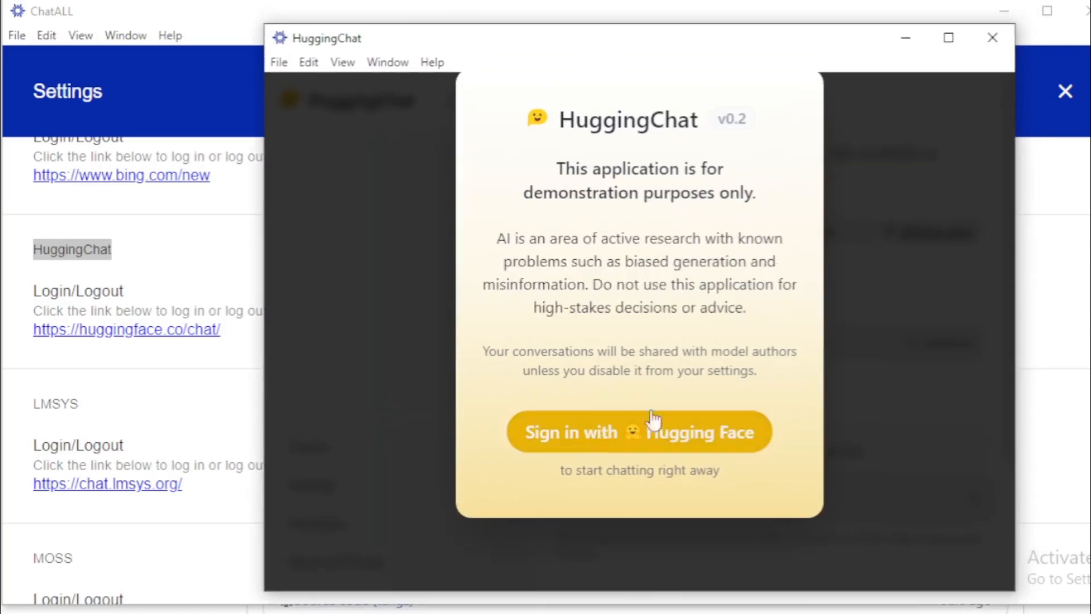
pyautogui.click(989, 40)
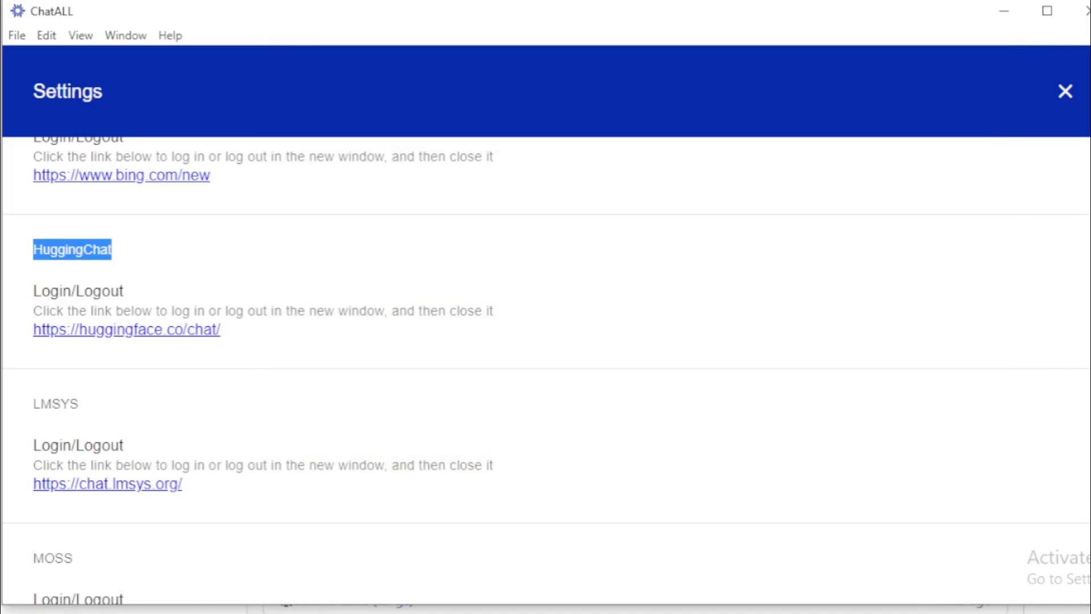
pyautogui.scroll(-1, 168, 341)
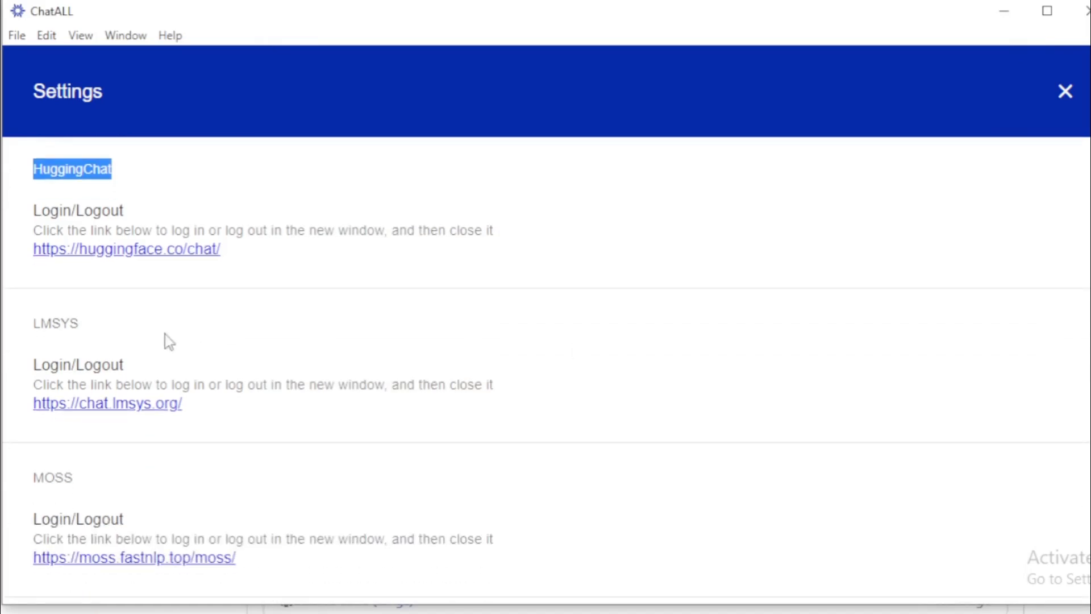
pyautogui.moveTo(107, 328); pyautogui.dragTo(41, 321)
pyautogui.click(36, 320)
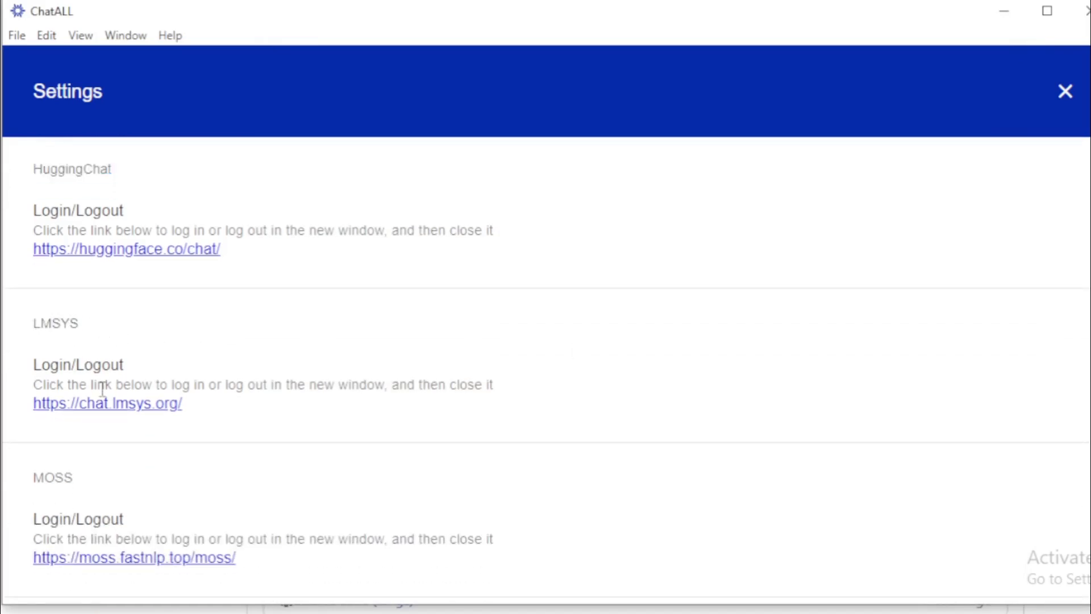
pyautogui.click(100, 408)
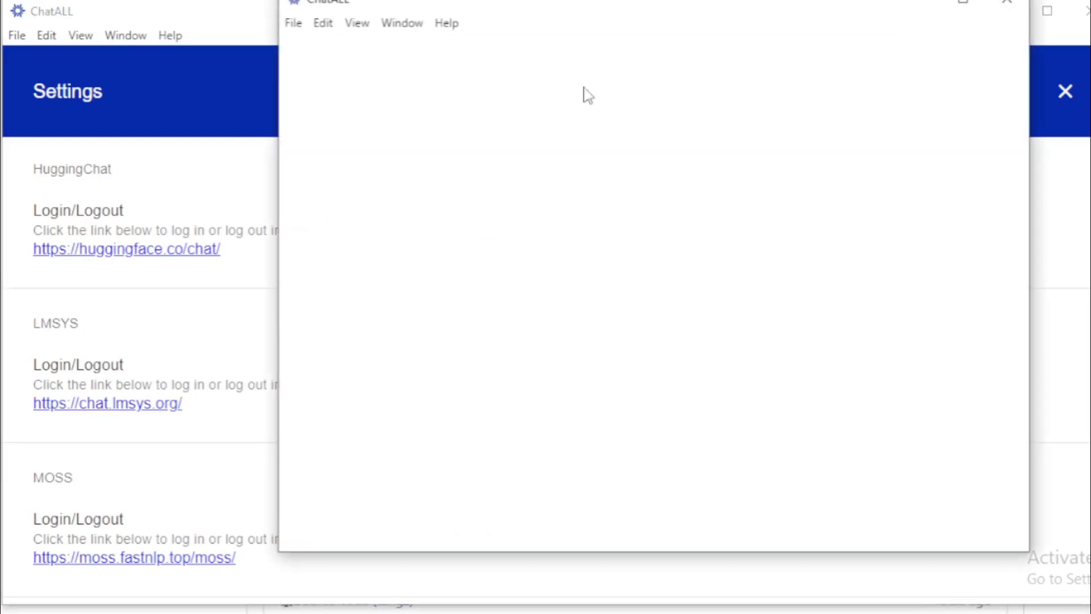
pyautogui.moveTo(575, 9); pyautogui.dragTo(558, 57)
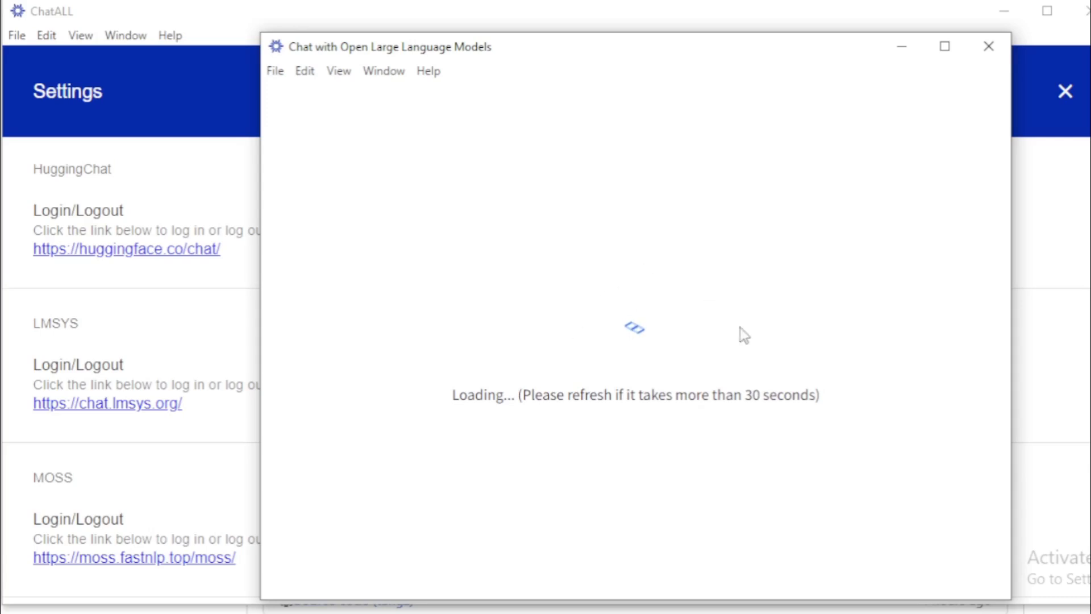
pyautogui.moveTo(1003, 161)
pyautogui.mouseDown()
pyautogui.moveTo(991, 361)
pyautogui.moveTo(992, 171)
pyautogui.mouseUp()
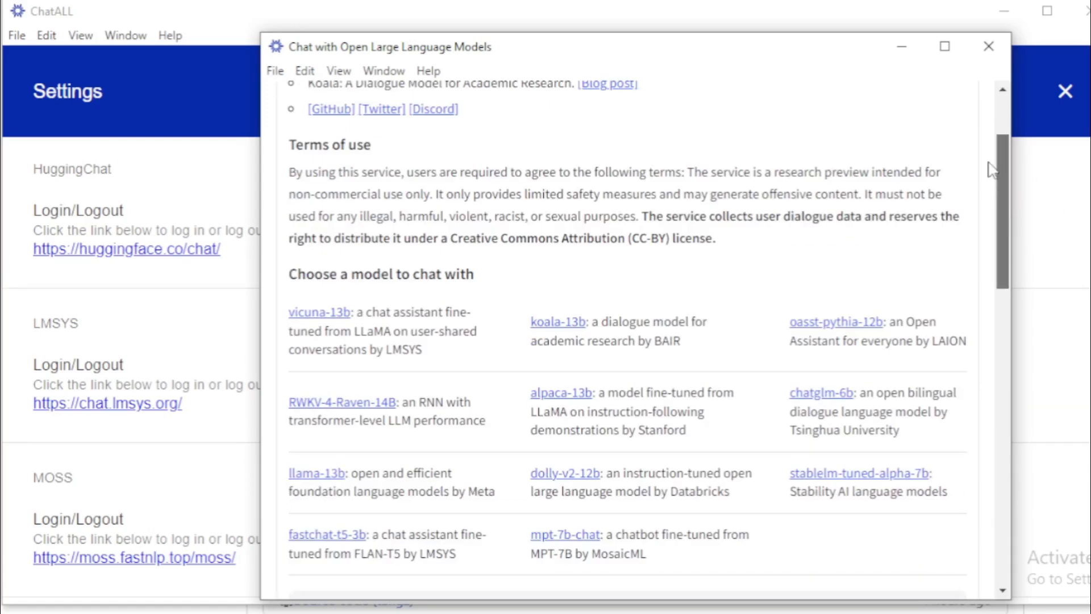
pyautogui.click(989, 46)
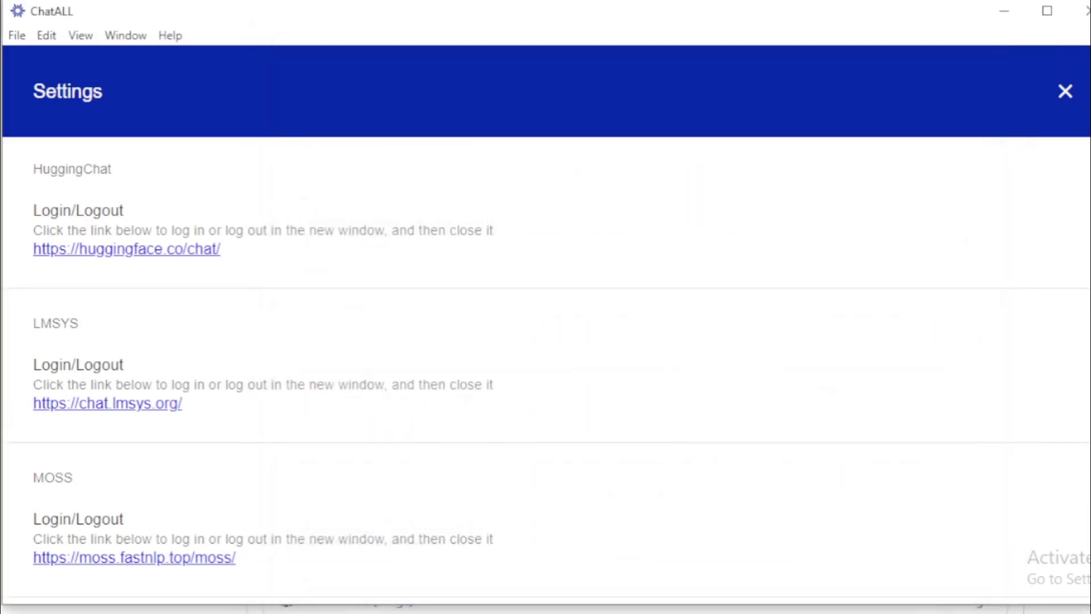
pyautogui.scroll(-2, 546, 367)
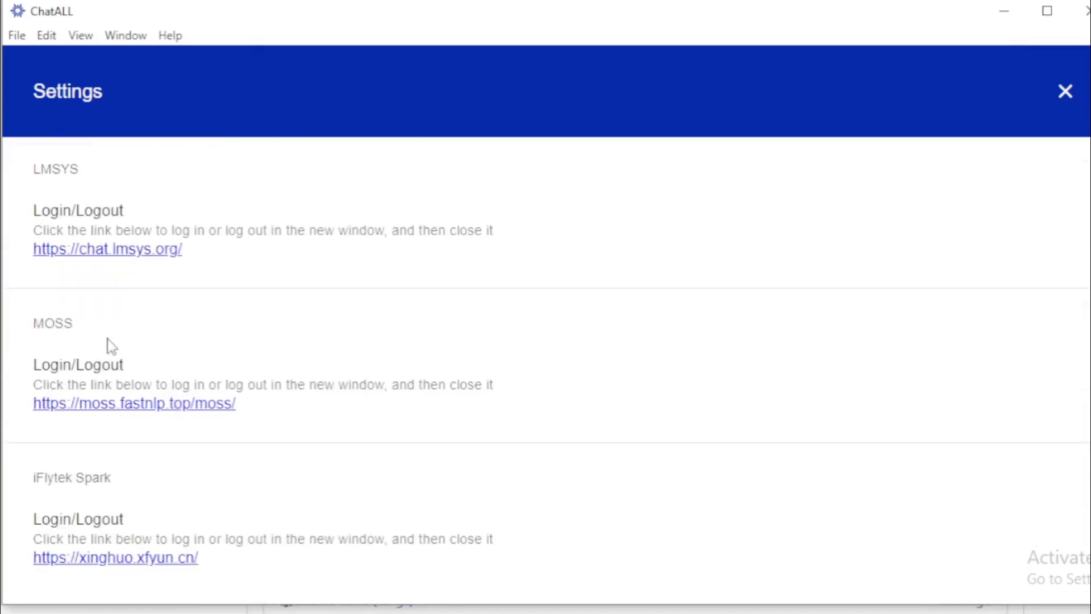
pyautogui.moveTo(86, 329); pyautogui.dragTo(34, 323)
pyautogui.click(60, 331)
pyautogui.moveTo(173, 366); pyautogui.dragTo(20, 368)
pyautogui.click(110, 405)
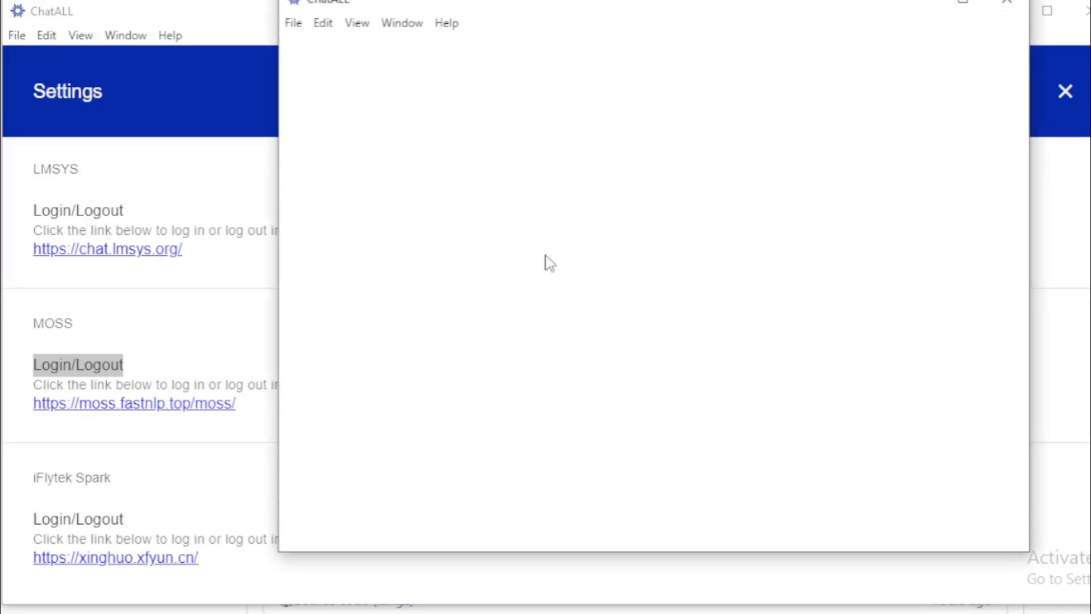
pyautogui.moveTo(580, 3); pyautogui.dragTo(571, 38)
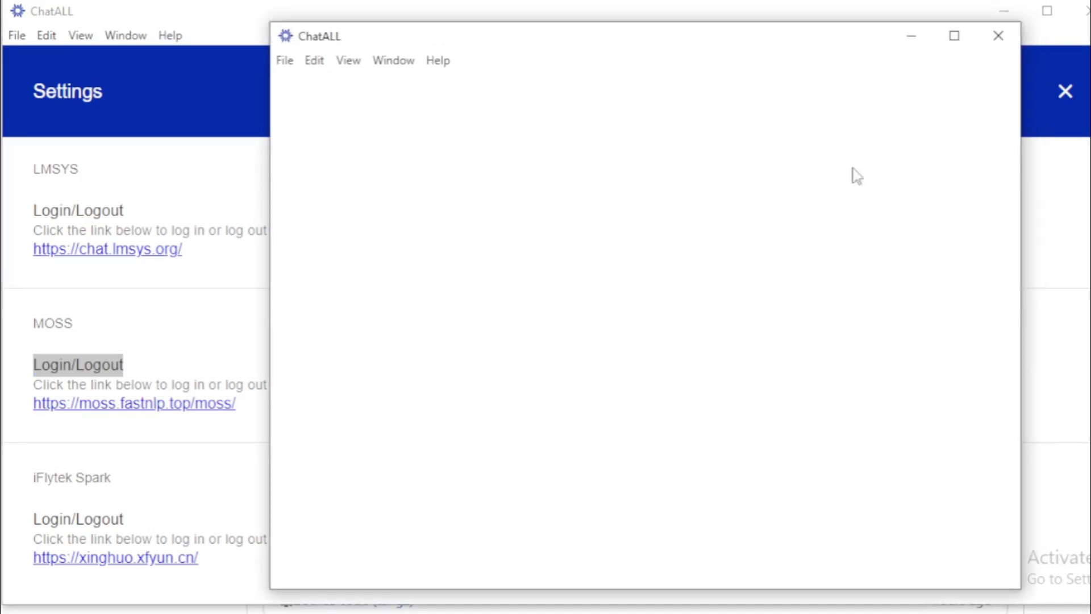
pyautogui.click(997, 43)
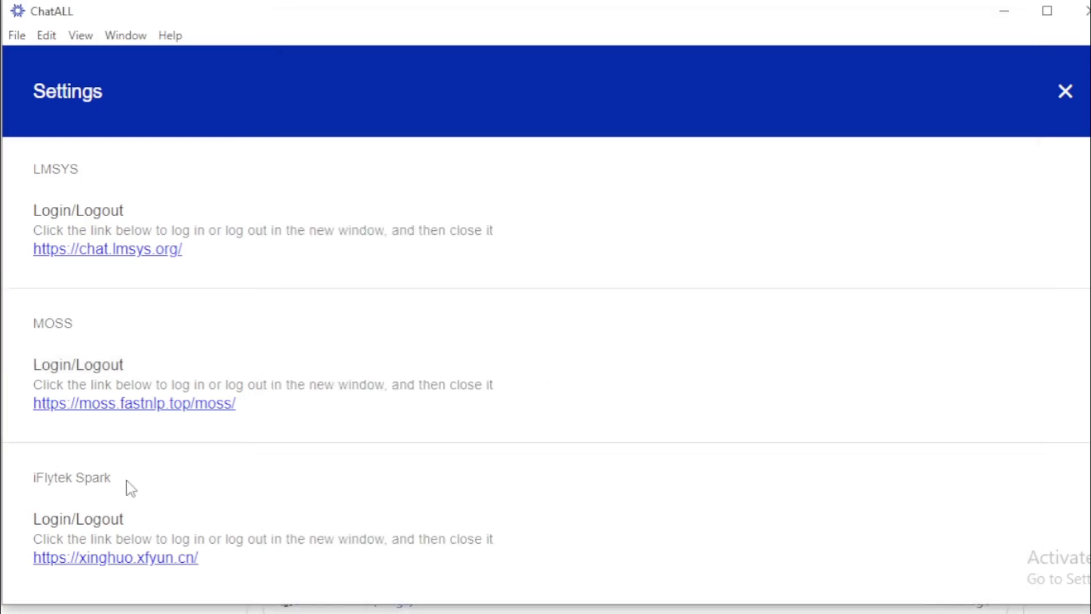
pyautogui.moveTo(125, 481); pyautogui.dragTo(28, 487)
pyautogui.click(72, 560)
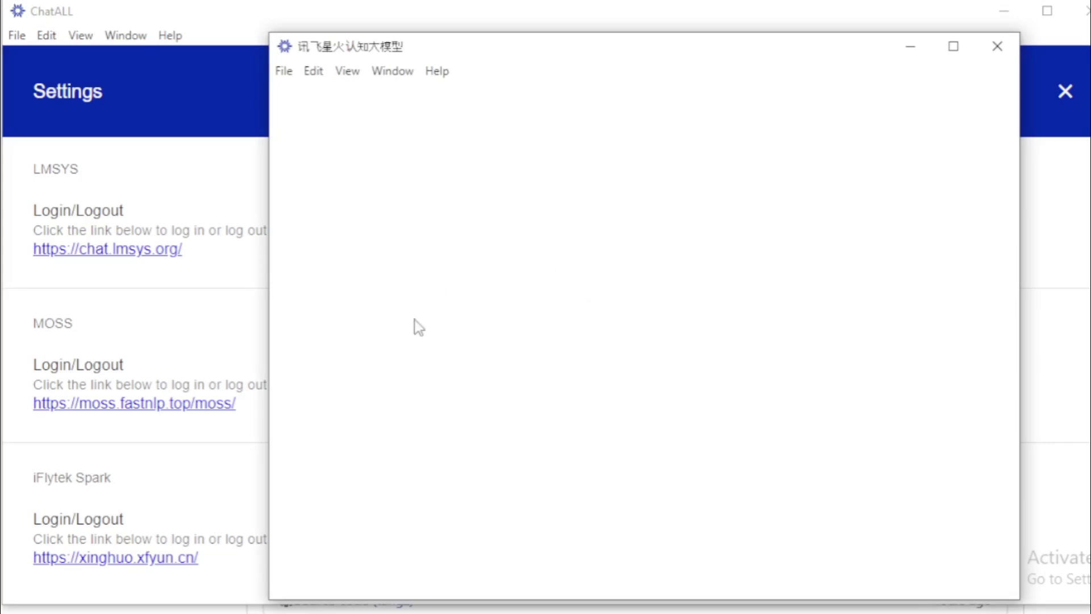
pyautogui.click(995, 55)
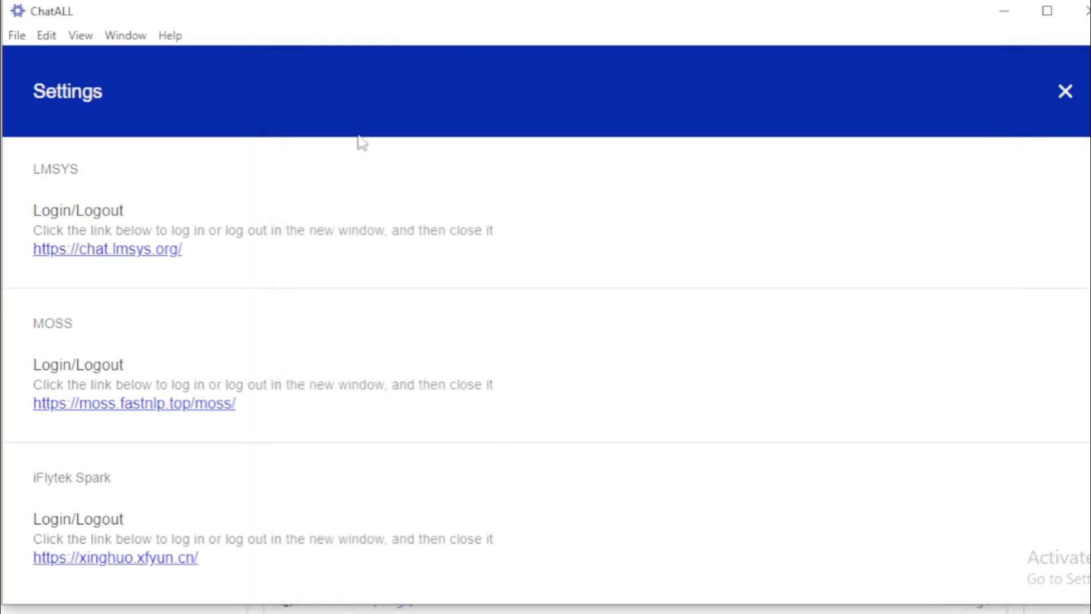
pyautogui.scroll(3, 546, 367)
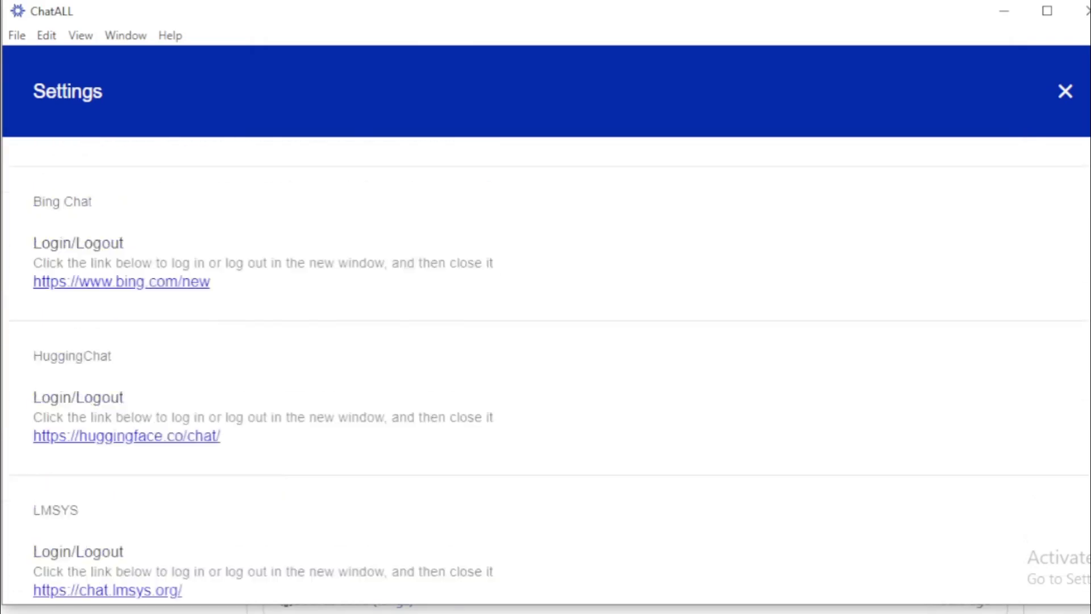
pyautogui.scroll(5, 546, 366)
pyautogui.scroll(5, 546, 366)
pyautogui.scroll(2, 546, 366)
pyautogui.scroll(2, 545, 367)
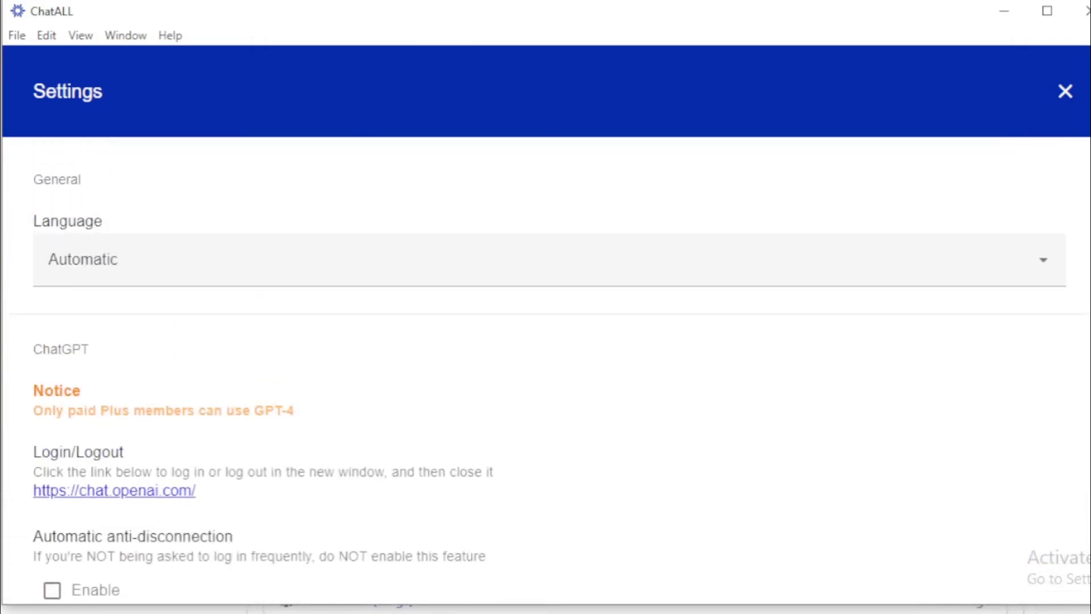
# Leave Settings, send 'Hii' to all bots and review the ChatGPT and Bing Creative, Balanced and Precise replies.
pyautogui.click(1065, 93)
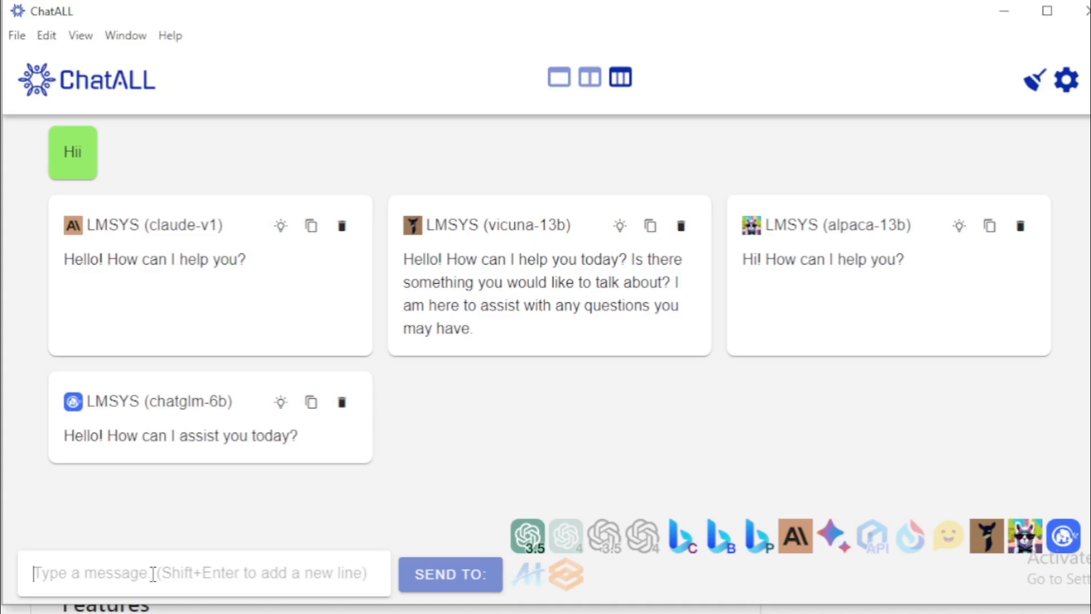
pyautogui.write('Hii')
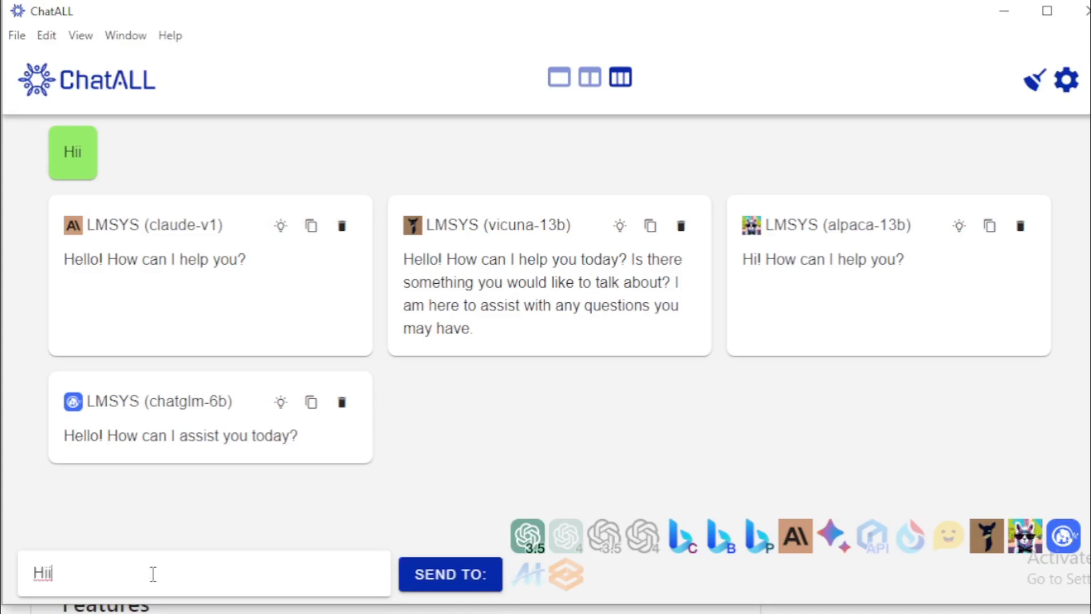
pyautogui.press('Return')
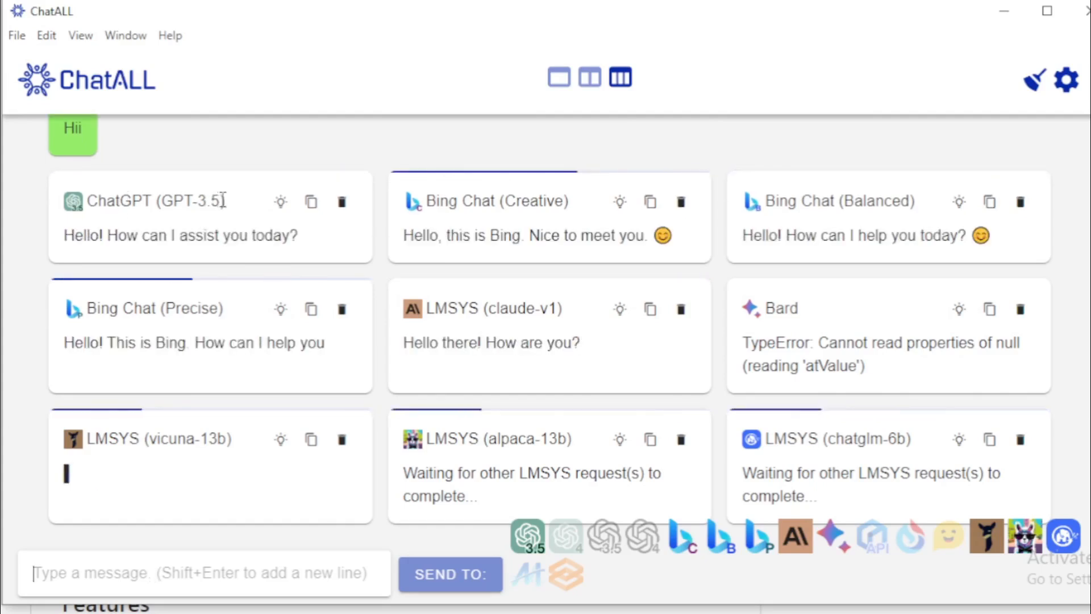
pyautogui.moveTo(224, 201); pyautogui.dragTo(26, 202)
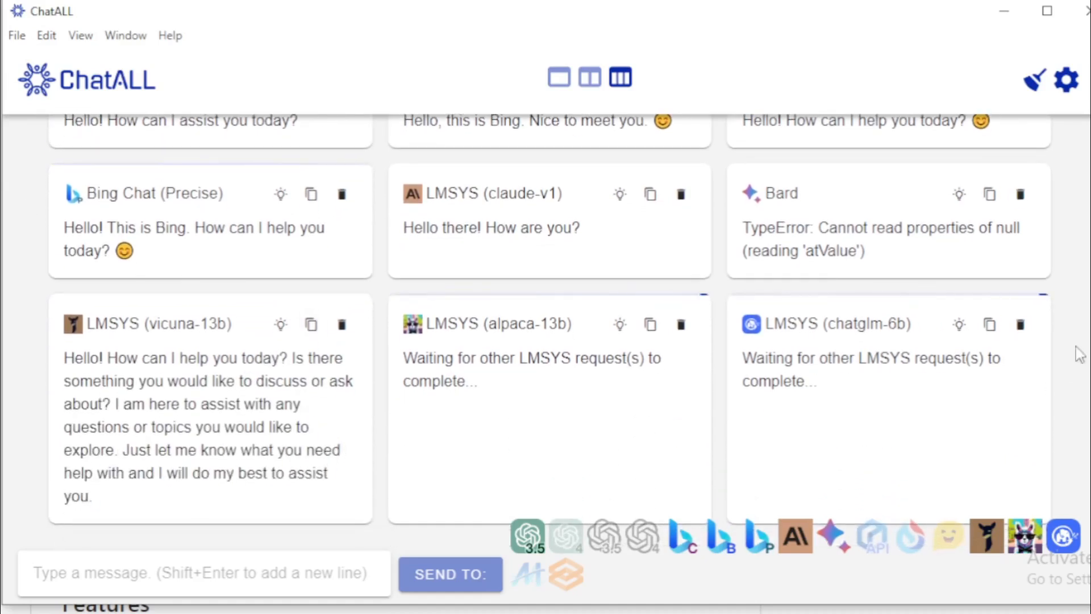
pyautogui.scroll(3, 510, 238)
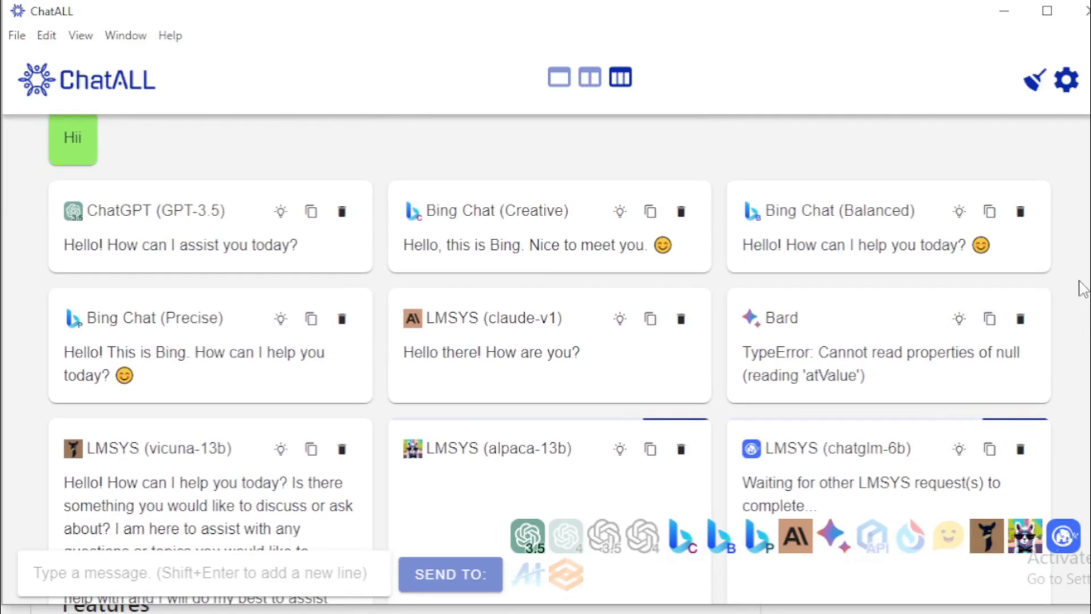
pyautogui.moveTo(569, 210); pyautogui.dragTo(480, 210)
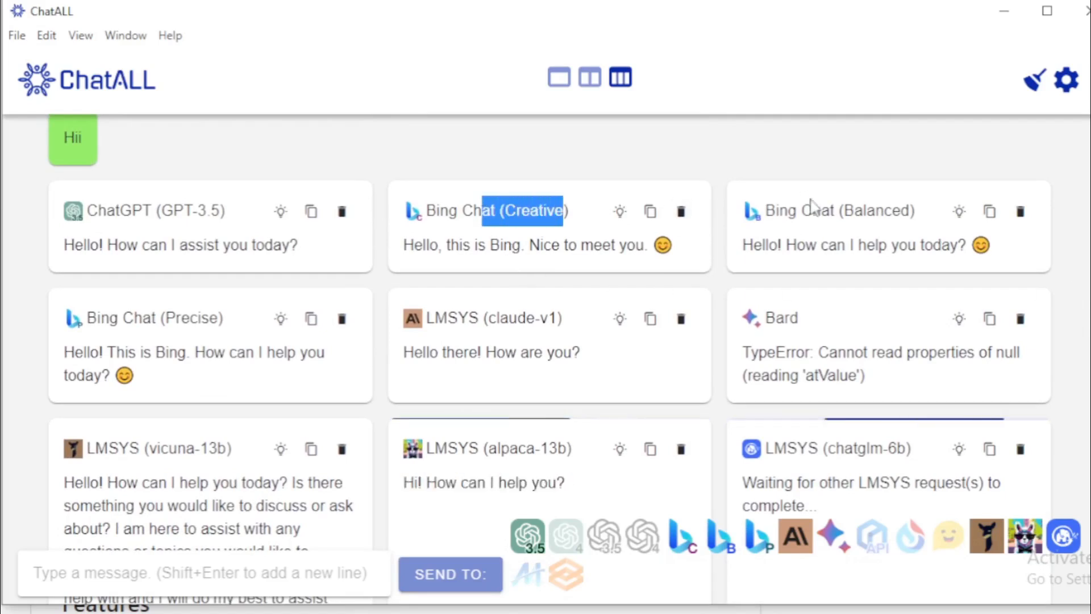
pyautogui.click(858, 210)
pyautogui.moveTo(916, 210); pyautogui.dragTo(812, 210)
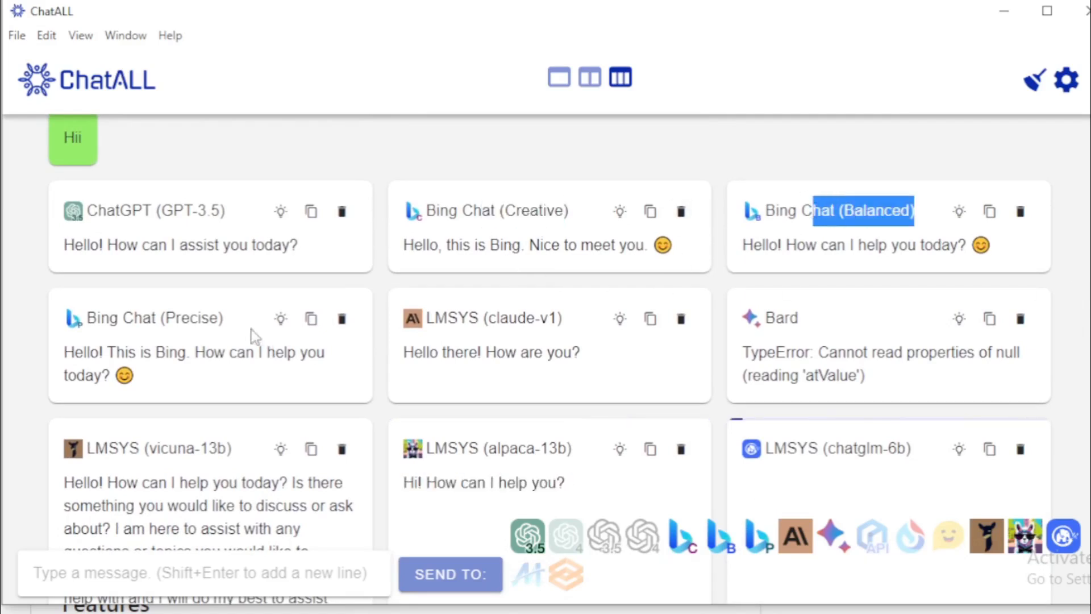
pyautogui.click(209, 317)
pyautogui.moveTo(223, 317); pyautogui.dragTo(142, 318)
pyautogui.click(241, 328)
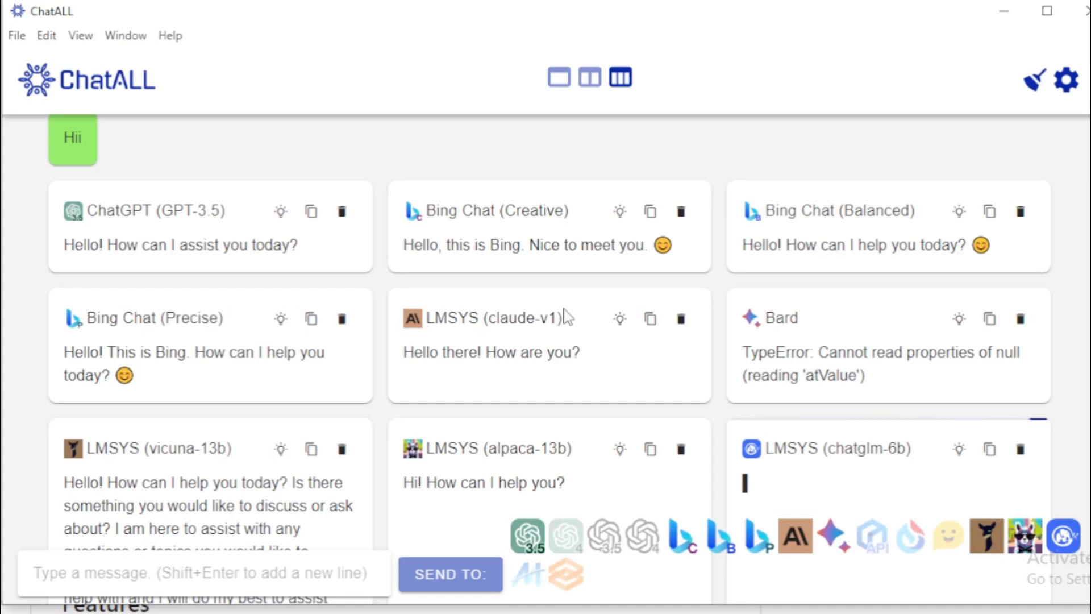
# Review the claude-v1, Bard, vicuna-13b, alpaca-13b and chatglm-6b reply cards.
pyautogui.moveTo(565, 317); pyautogui.dragTo(470, 318)
pyautogui.moveTo(813, 319); pyautogui.dragTo(761, 323)
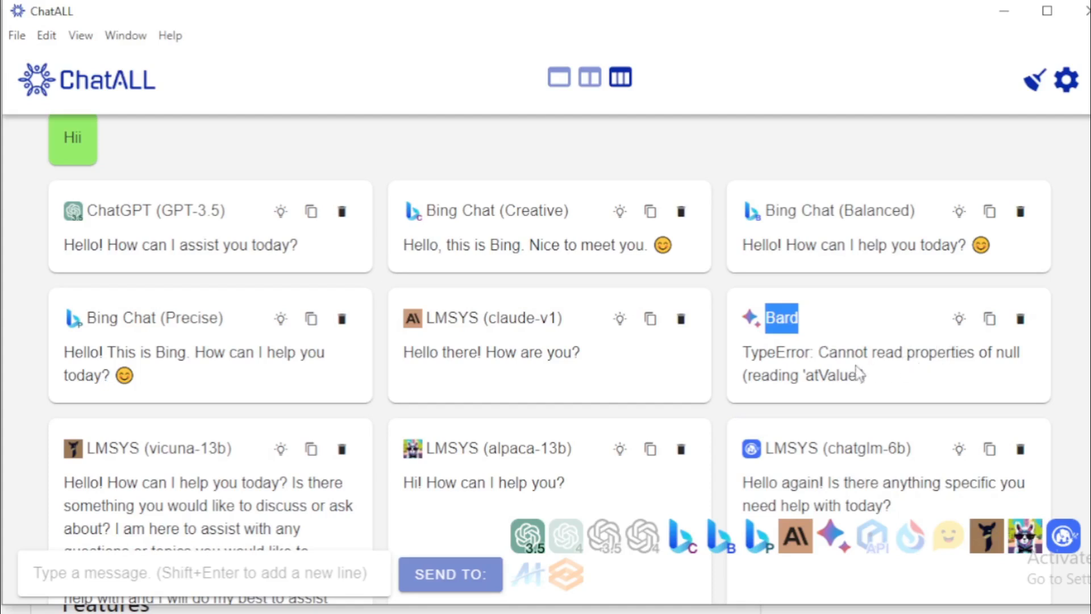
pyautogui.scroll(-2, 130, 452)
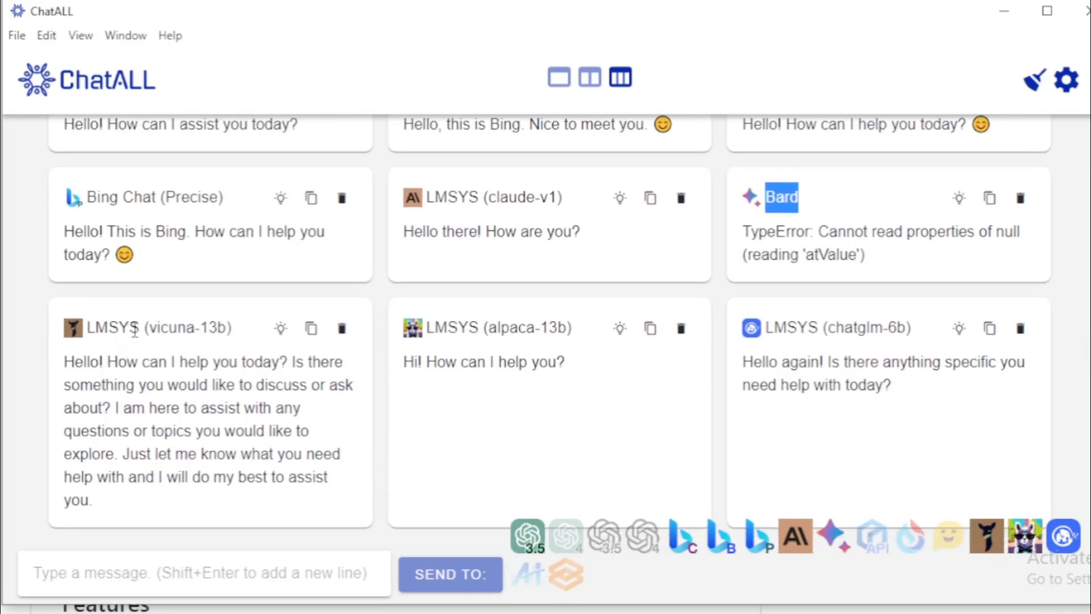
pyautogui.click(133, 331)
pyautogui.moveTo(150, 328)
pyautogui.mouseDown()
pyautogui.moveTo(236, 327)
pyautogui.moveTo(220, 327)
pyautogui.mouseUp()
pyautogui.moveTo(489, 328); pyautogui.dragTo(569, 329)
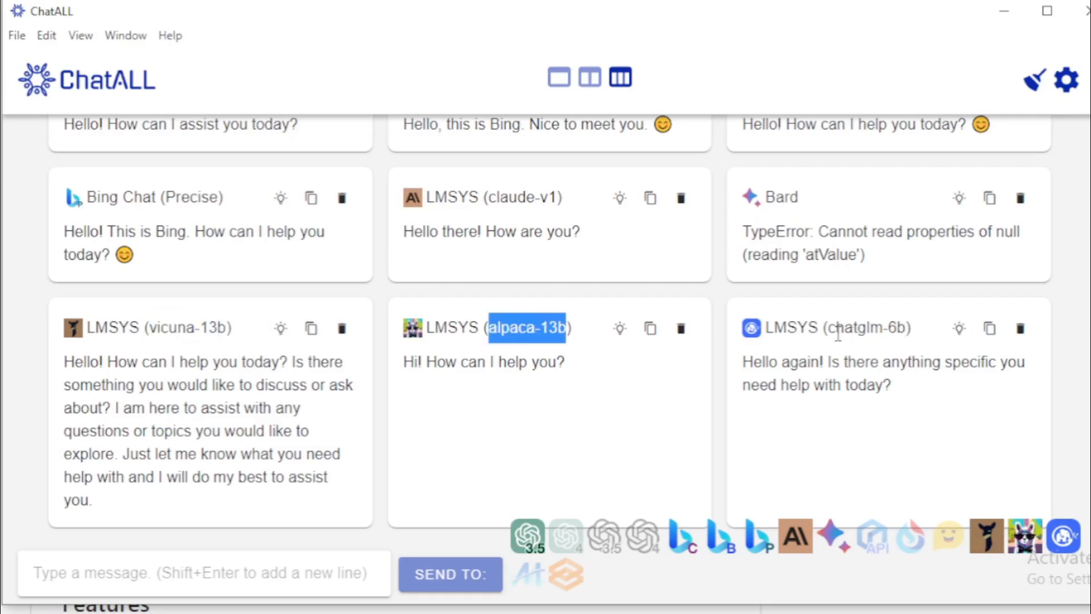
pyautogui.moveTo(827, 329); pyautogui.dragTo(905, 335)
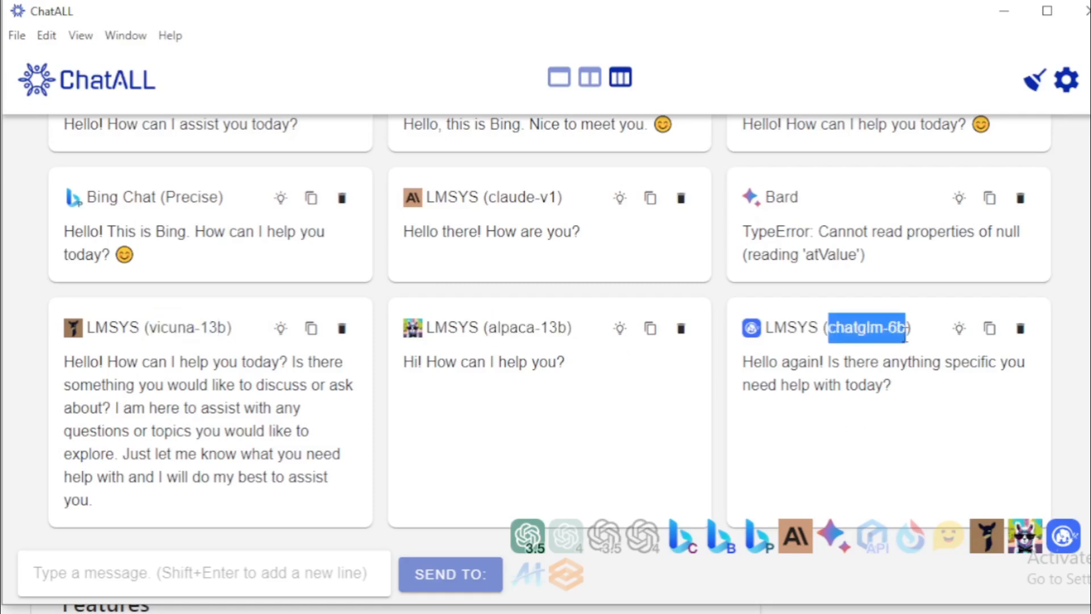
pyautogui.click(906, 334)
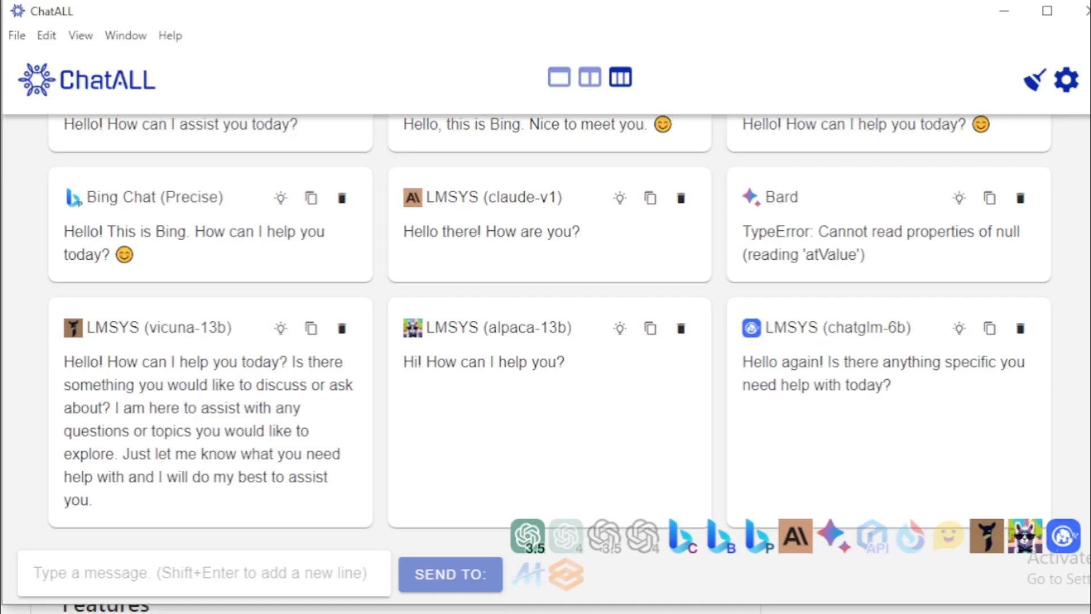
pyautogui.scroll(-1, 260, 555)
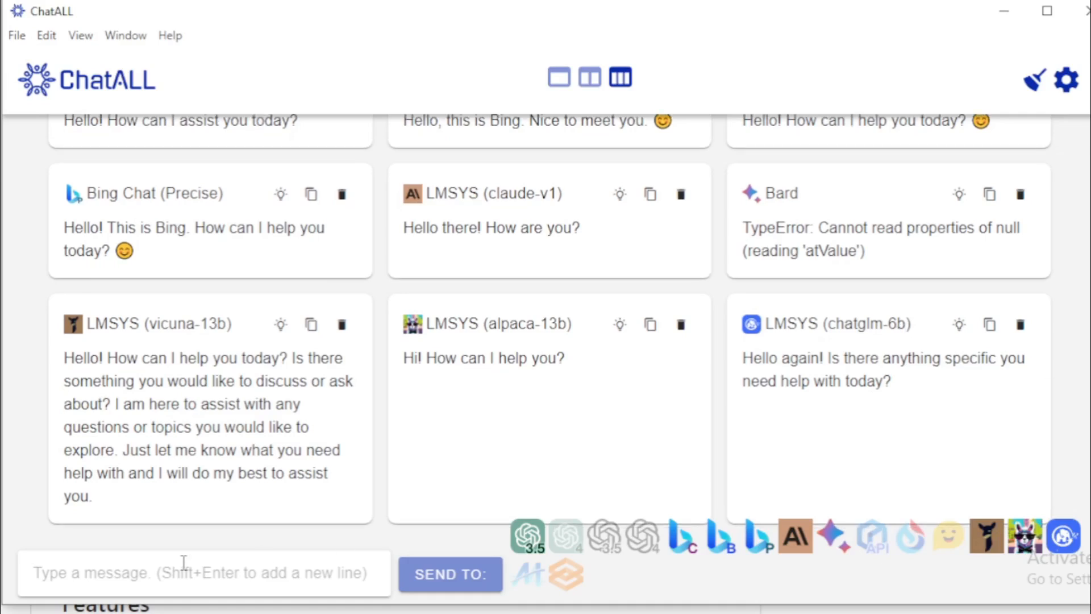
pyautogui.write('give me latest ai up')
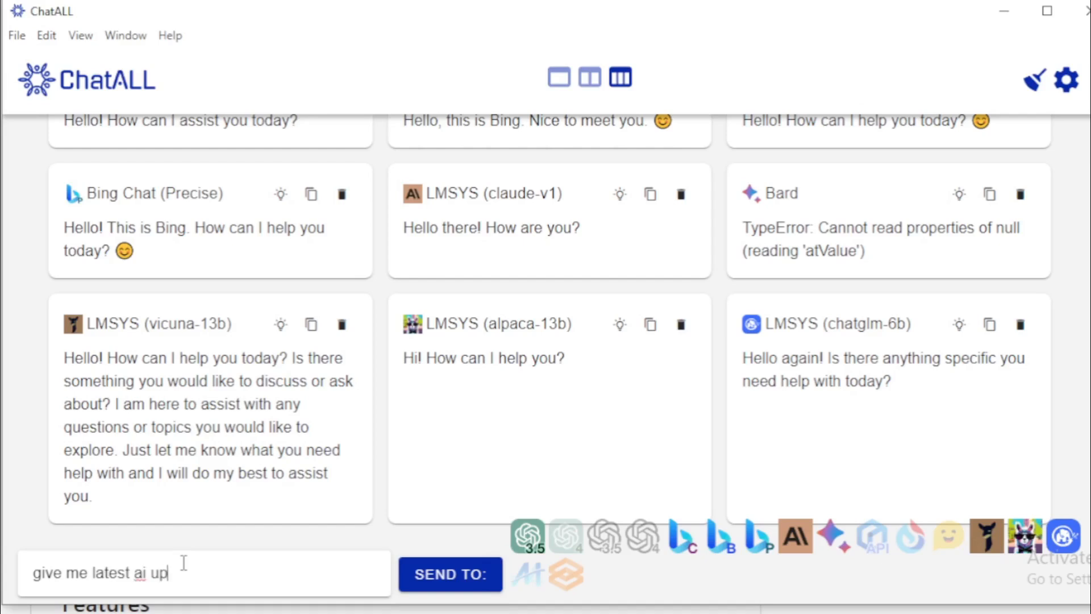
pyautogui.write('dates')
pyautogui.write(' related to ai agents')
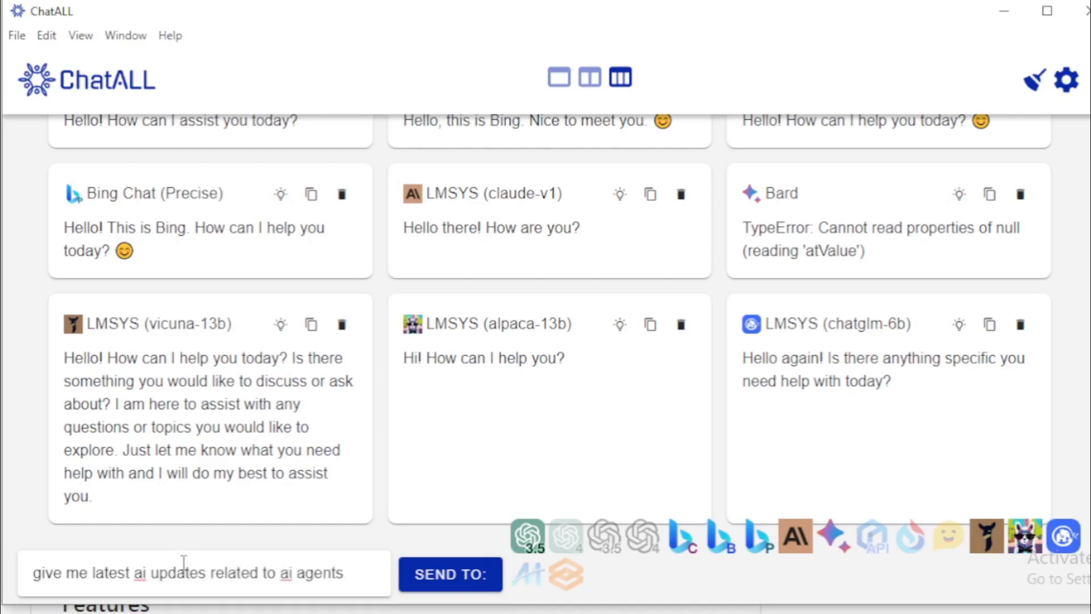
# Send 'give me latest ai updates related to ai agents.' to all chatbots.
pyautogui.press('Return')
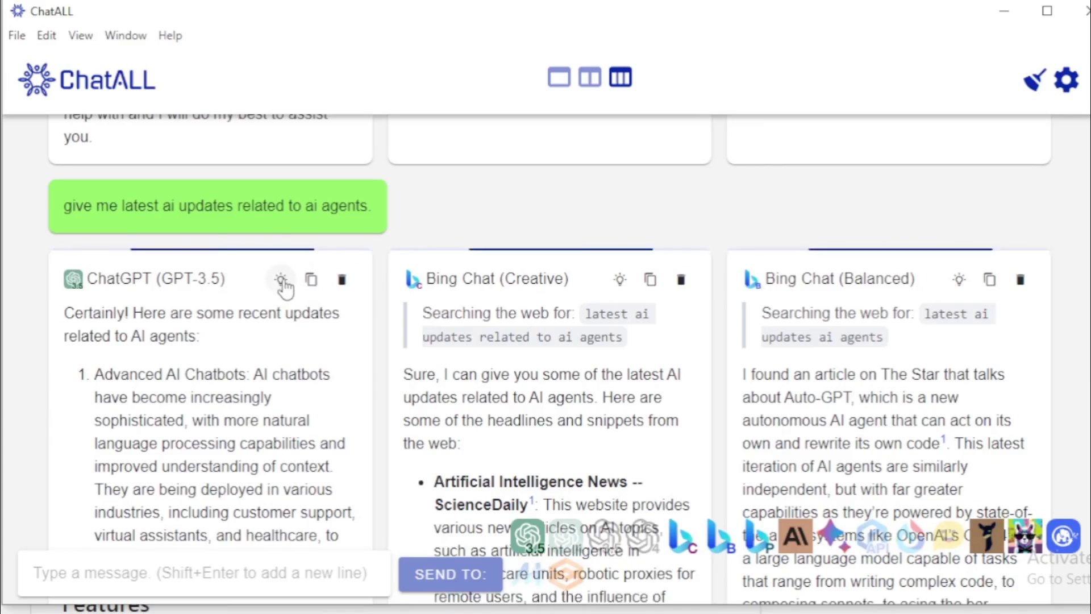
# Switch the responses to a single-column layout and read ChatGPT's Reinforcement Learning and Multi-Agent Systems points.
pyautogui.click(281, 280)
pyautogui.click(282, 281)
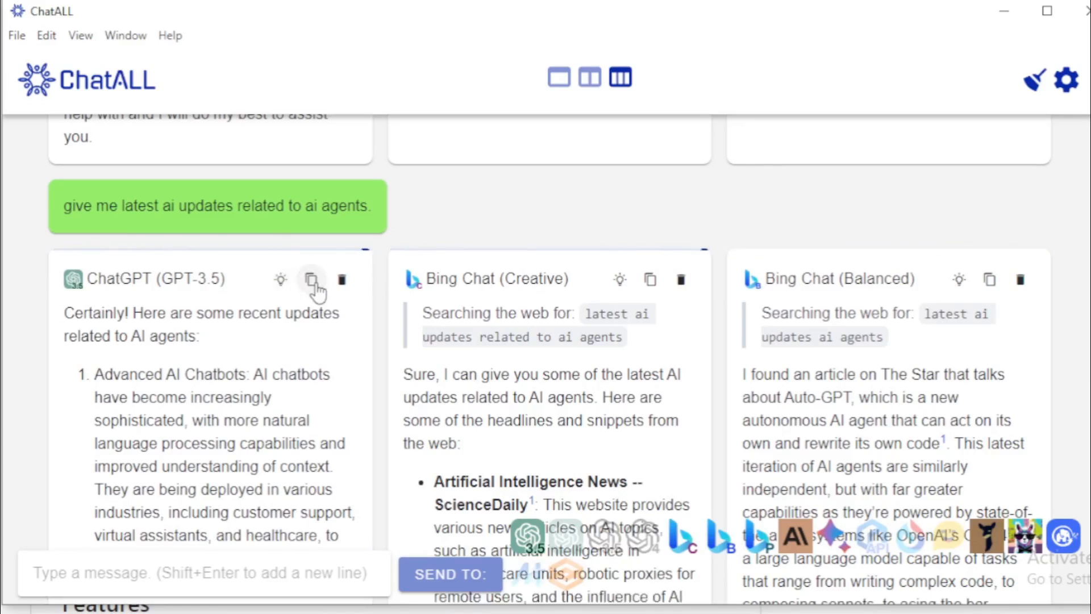
pyautogui.click(589, 78)
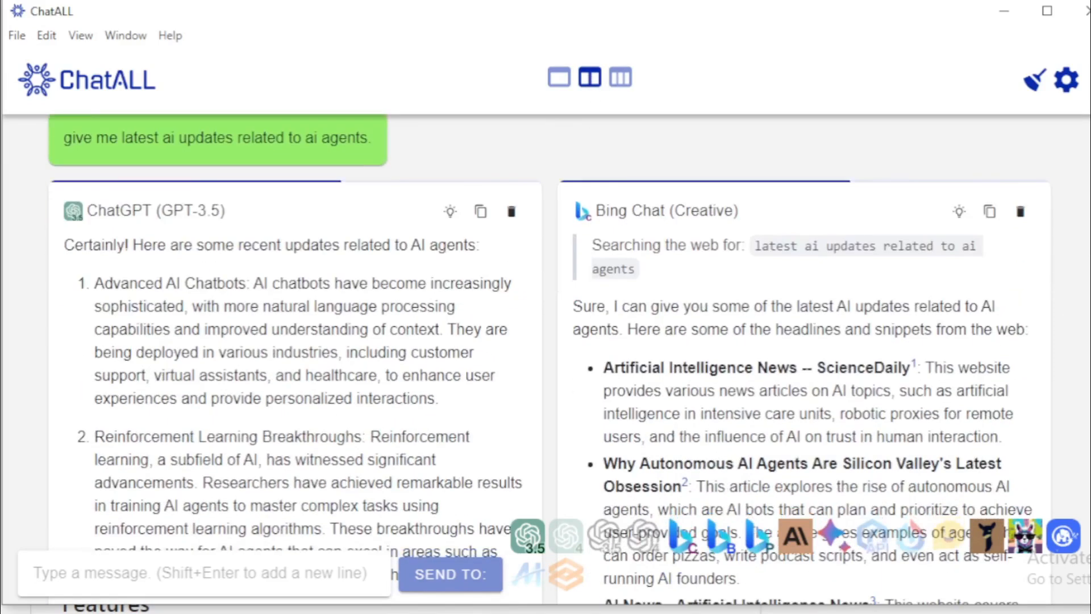
pyautogui.click(559, 78)
pyautogui.scroll(1, 1012, 273)
pyautogui.moveTo(128, 240); pyautogui.dragTo(126, 188)
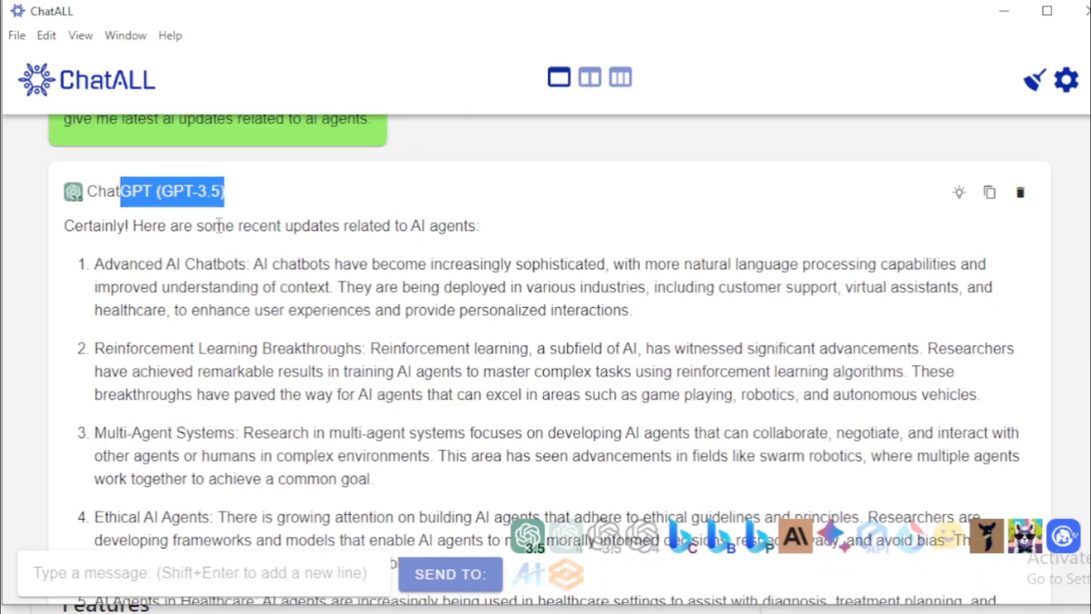
pyautogui.moveTo(498, 232); pyautogui.dragTo(150, 226)
pyautogui.click(118, 269)
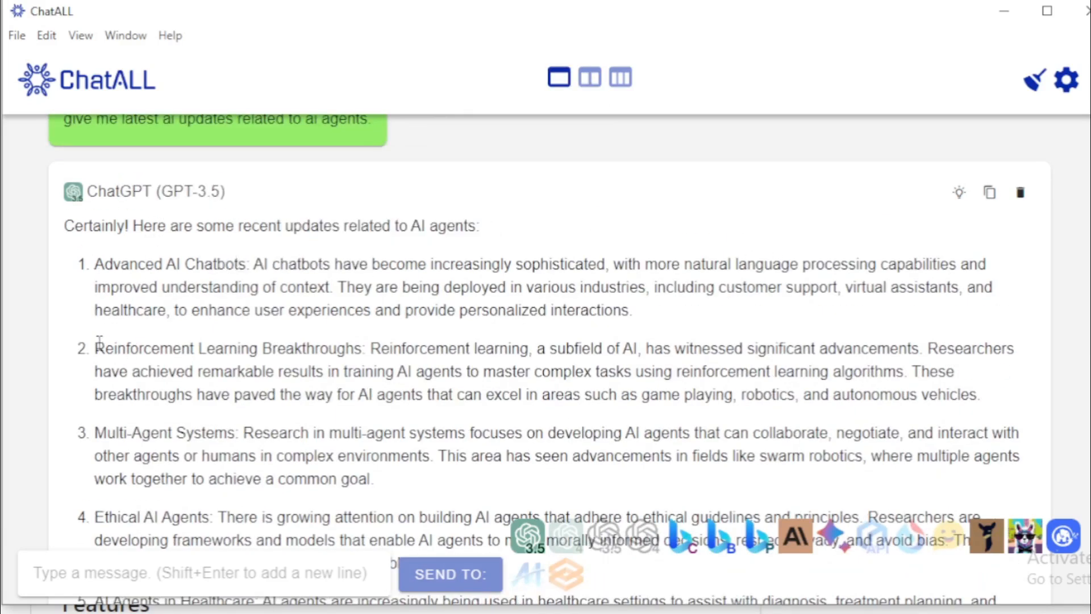
pyautogui.moveTo(96, 348); pyautogui.dragTo(366, 348)
pyautogui.moveTo(96, 433); pyautogui.dragTo(240, 434)
pyautogui.click(239, 433)
pyautogui.scroll(-1, 238, 433)
pyautogui.scroll(-5, 239, 433)
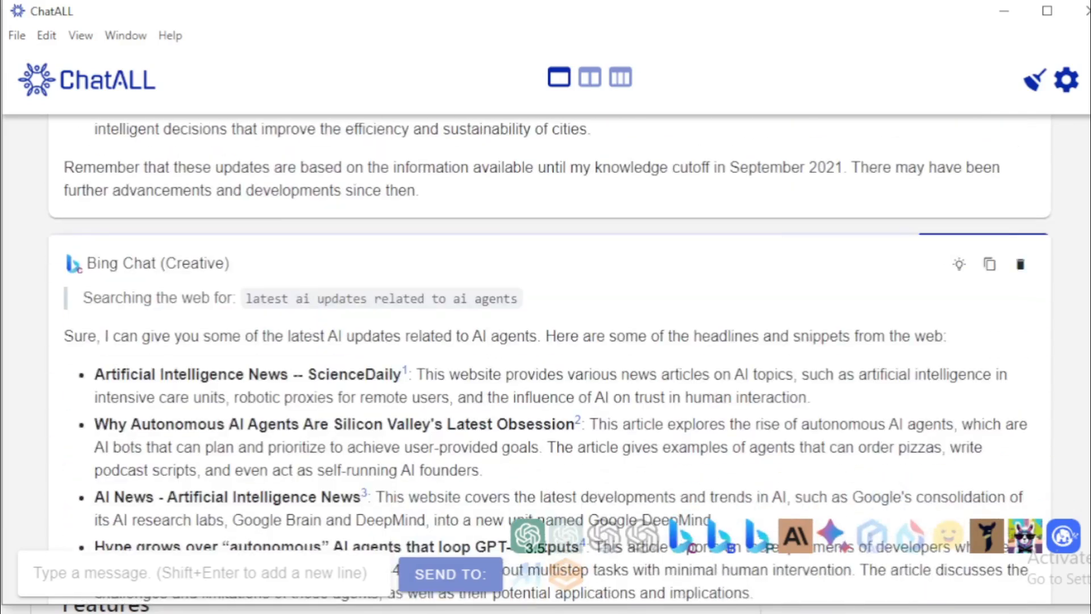
pyautogui.moveTo(231, 263); pyautogui.dragTo(101, 263)
# Read through Bing Creative's answer and its AI agent news headlines.
pyautogui.moveTo(64, 336); pyautogui.dragTo(946, 337)
pyautogui.moveTo(94, 374); pyautogui.dragTo(330, 374)
pyautogui.moveTo(95, 423); pyautogui.dragTo(532, 424)
pyautogui.click(108, 495)
pyautogui.moveTo(94, 496); pyautogui.dragTo(389, 496)
pyautogui.click(312, 514)
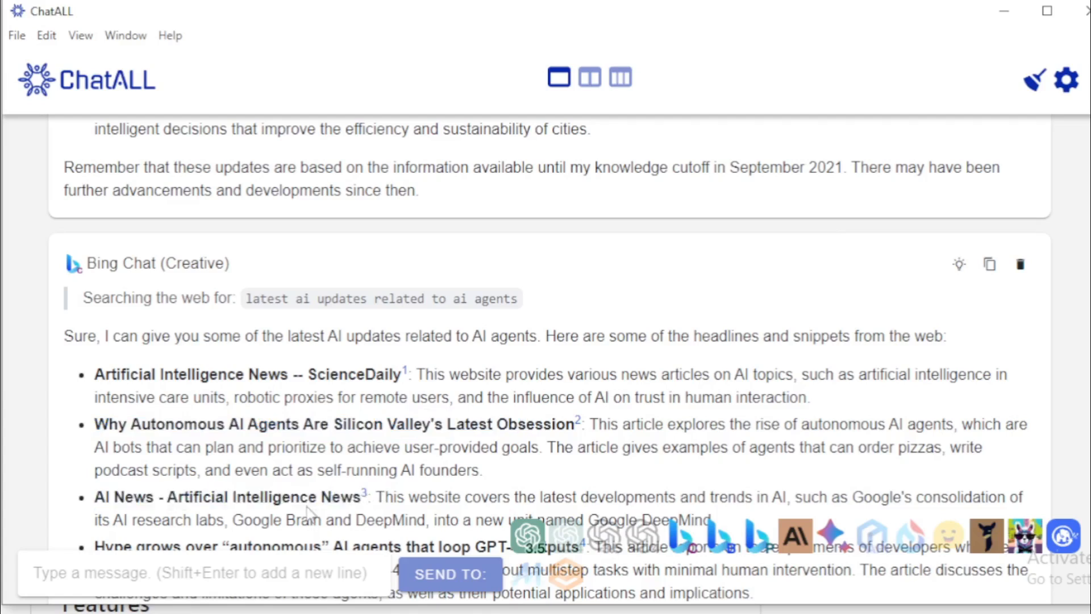
pyautogui.scroll(-2, 312, 514)
pyautogui.moveTo(99, 316); pyautogui.dragTo(354, 317)
pyautogui.moveTo(93, 367); pyautogui.dragTo(552, 368)
pyautogui.click(551, 370)
pyautogui.moveTo(96, 439); pyautogui.dragTo(557, 438)
pyautogui.click(556, 440)
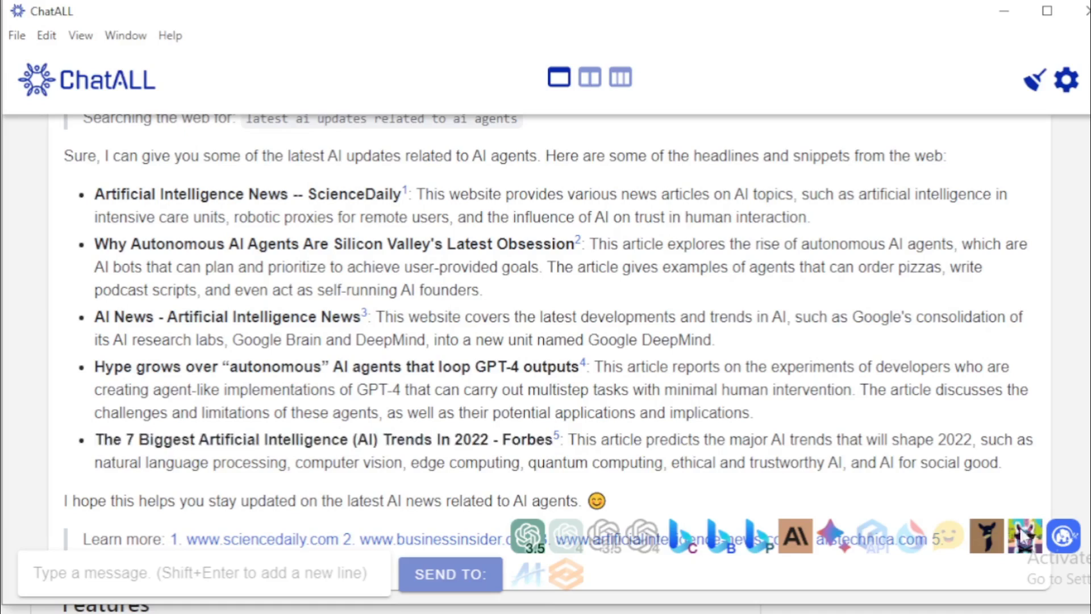
pyautogui.scroll(-1, 556, 441)
pyautogui.scroll(-3, 556, 441)
# Read the Bing Balanced and Precise answers, Claude's Anthropic and OpenAI points, and Bard's error.
pyautogui.moveTo(71, 341); pyautogui.dragTo(1006, 345)
pyautogui.click(1007, 344)
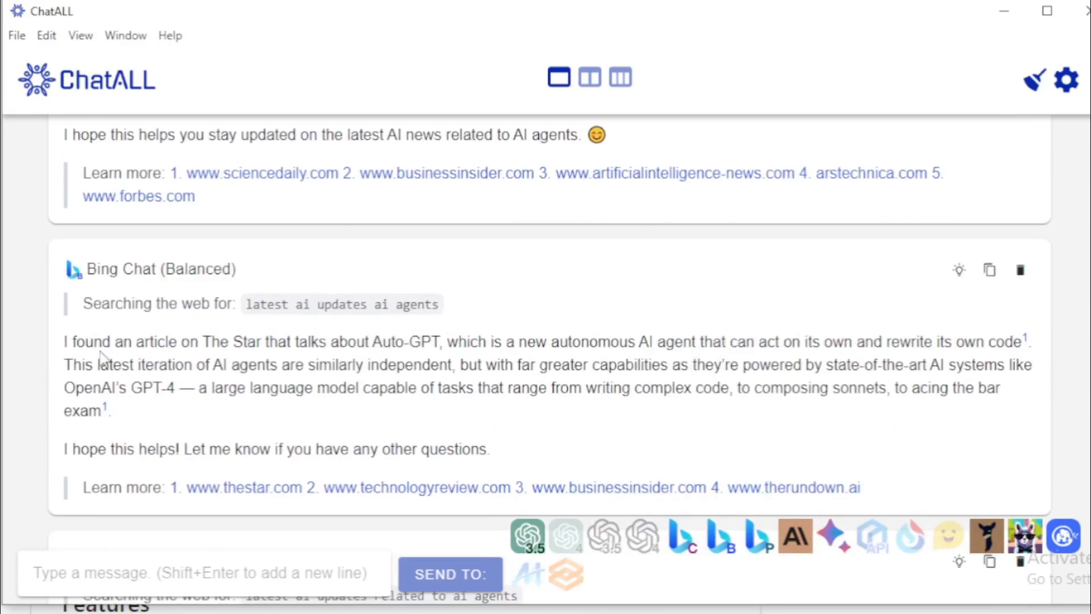
pyautogui.scroll(-3, 1023, 466)
pyautogui.scroll(-1, 239, 230)
pyautogui.moveTo(239, 224); pyautogui.dragTo(86, 225)
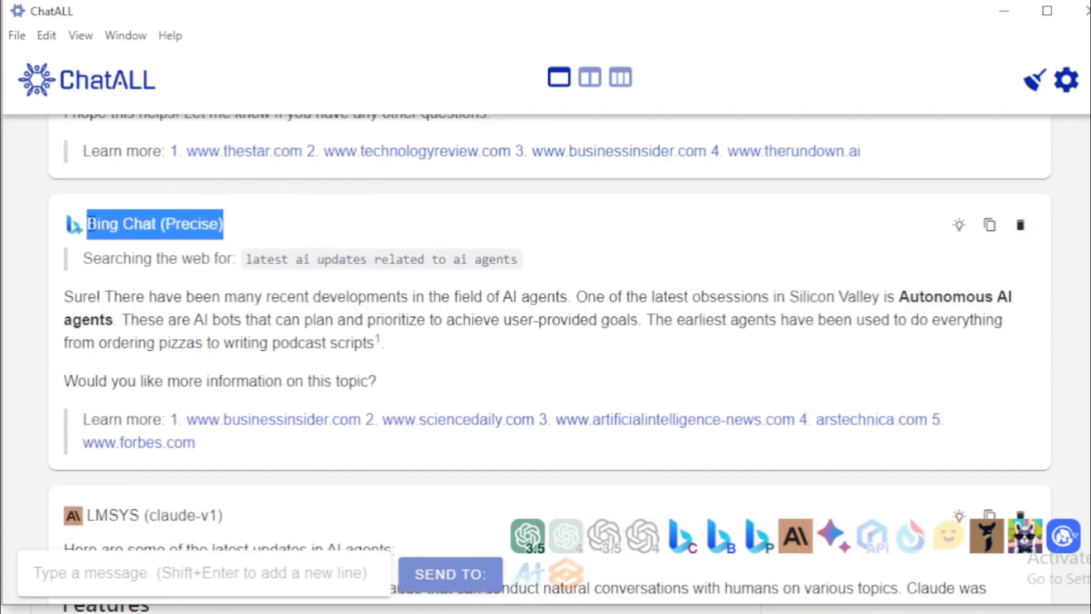
pyautogui.moveTo(63, 297)
pyautogui.mouseDown()
pyautogui.moveTo(974, 298)
pyautogui.moveTo(117, 320)
pyautogui.moveTo(640, 323)
pyautogui.moveTo(886, 339)
pyautogui.moveTo(395, 343)
pyautogui.mouseUp()
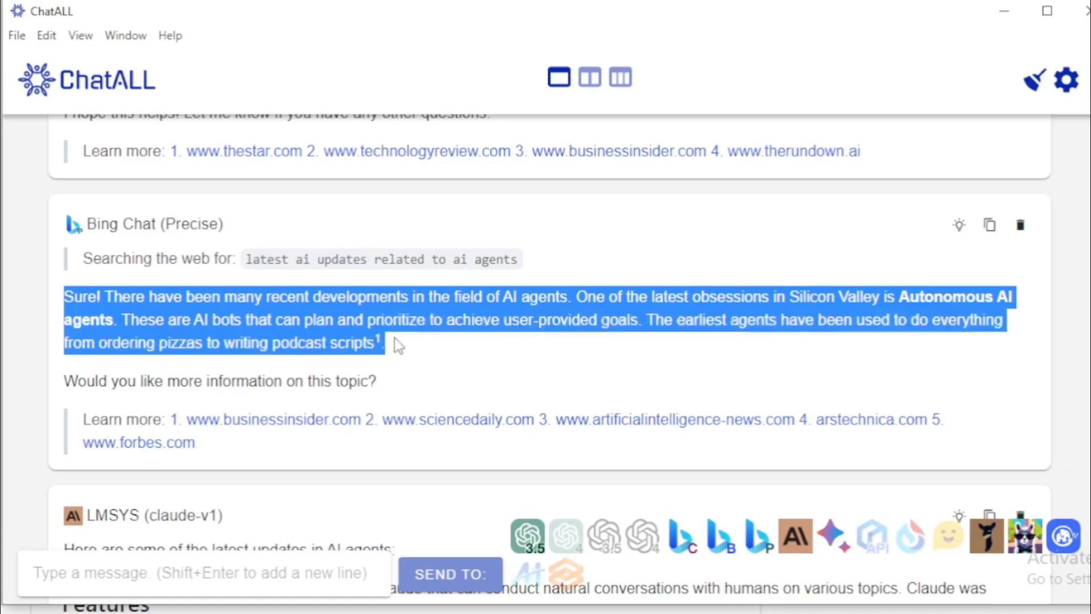
pyautogui.click(395, 344)
pyautogui.scroll(-3, 1085, 413)
pyautogui.moveTo(225, 239); pyautogui.dragTo(143, 238)
pyautogui.moveTo(427, 277)
pyautogui.mouseDown()
pyautogui.moveTo(309, 272)
pyautogui.moveTo(71, 292)
pyautogui.moveTo(142, 310)
pyautogui.moveTo(899, 310)
pyautogui.moveTo(261, 333)
pyautogui.moveTo(559, 331)
pyautogui.moveTo(164, 357)
pyautogui.mouseUp()
pyautogui.click(198, 279)
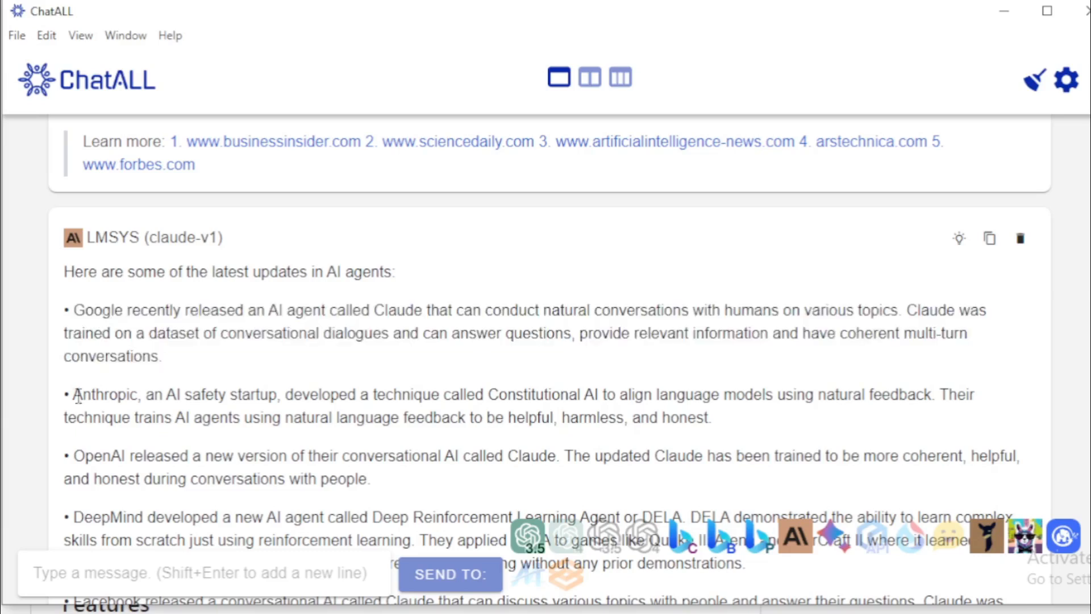
pyautogui.moveTo(74, 395); pyautogui.dragTo(631, 396)
pyautogui.moveTo(73, 456); pyautogui.dragTo(568, 456)
pyautogui.click(568, 456)
pyautogui.scroll(-3, 167, 323)
pyautogui.scroll(-2, 166, 322)
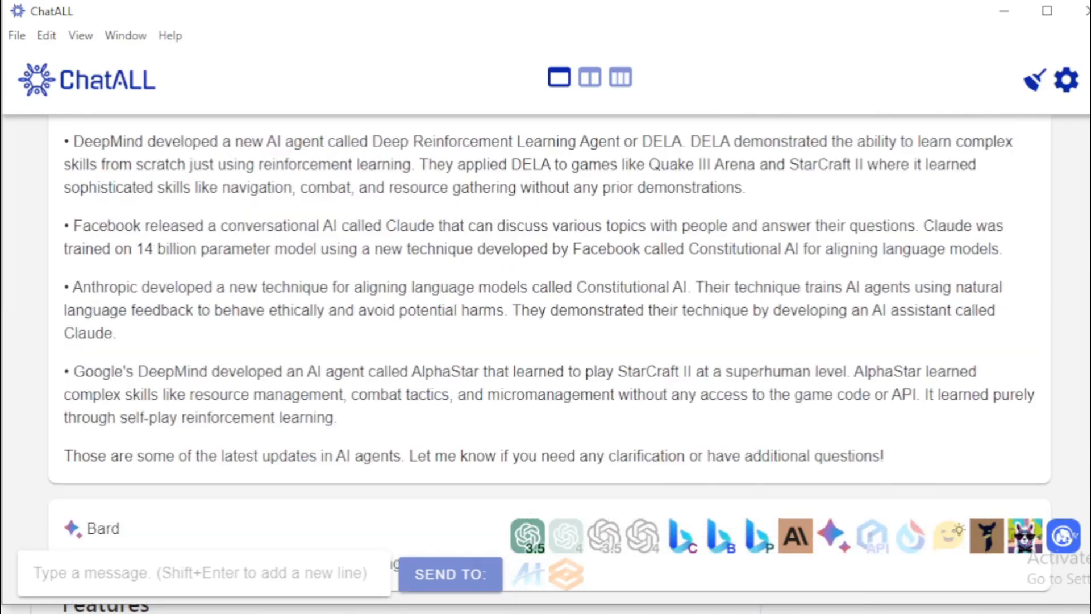
pyautogui.scroll(-3, 167, 322)
pyautogui.moveTo(165, 323); pyautogui.dragTo(469, 317)
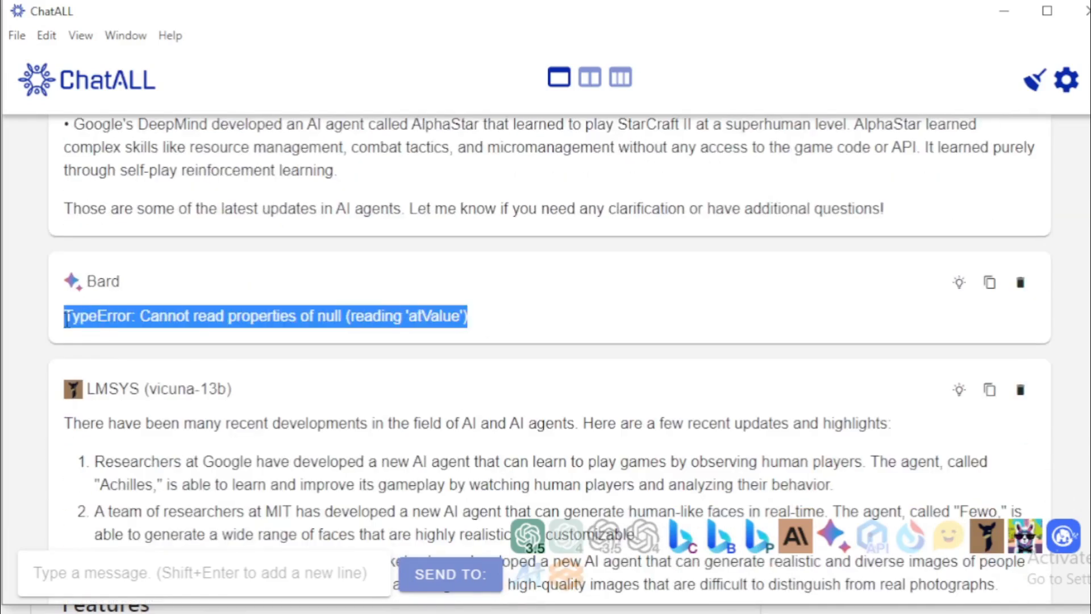
pyautogui.click(166, 323)
pyautogui.scroll(-2, 166, 323)
pyautogui.scroll(-2, 167, 322)
pyautogui.scroll(-2, 550, 358)
pyautogui.scroll(-1, 550, 358)
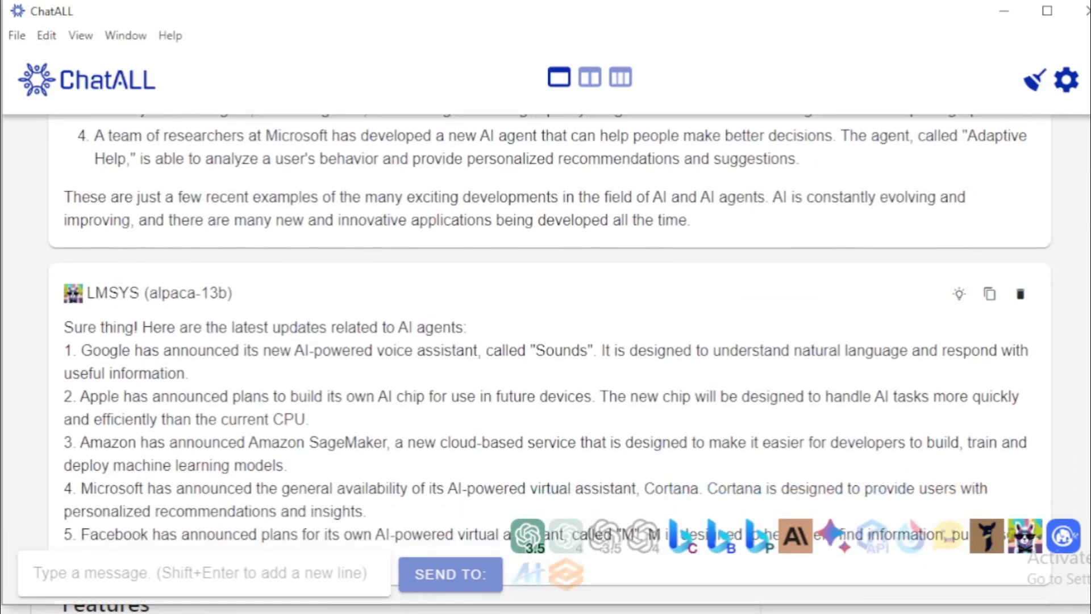
pyautogui.scroll(-3, 550, 359)
pyautogui.scroll(-1, 550, 358)
# Return to the three-column layout and delete Bard's error response, confirming the deletion.
pyautogui.click(620, 77)
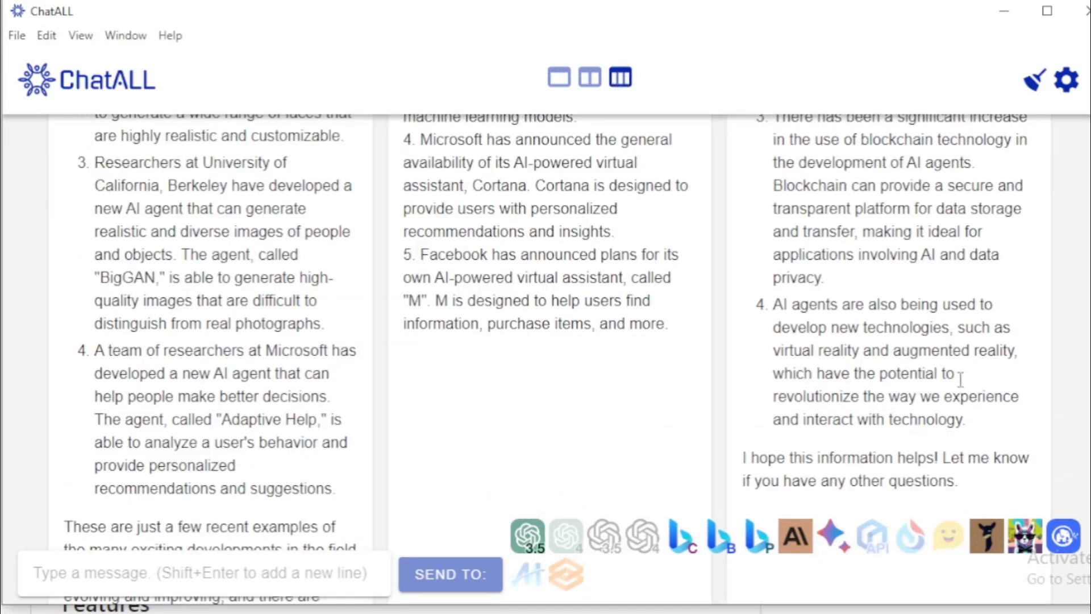
pyautogui.scroll(4, 550, 358)
pyautogui.scroll(5, 549, 358)
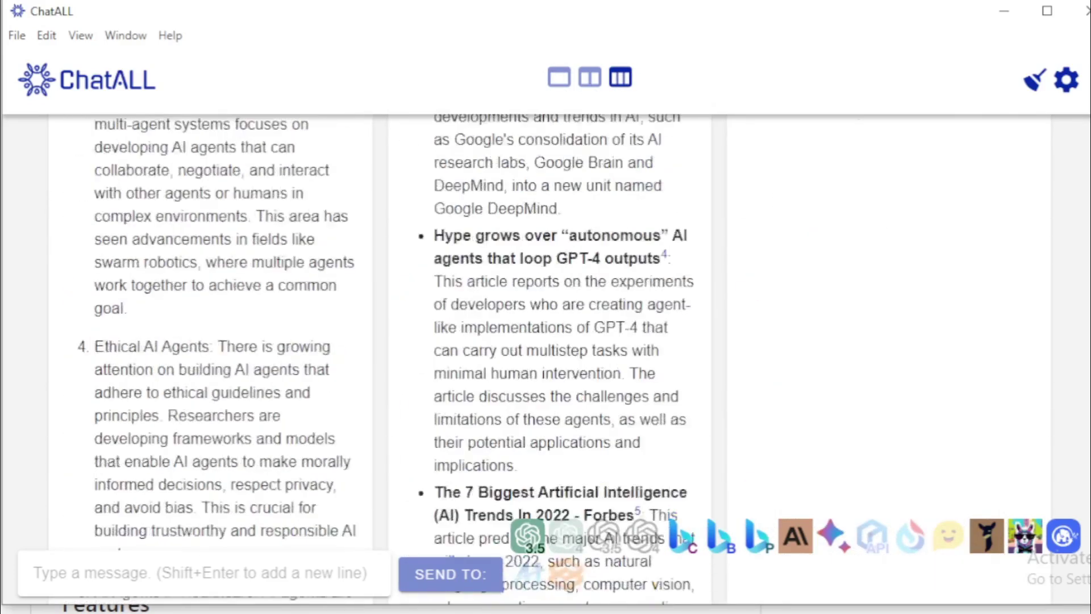
pyautogui.scroll(5, 549, 358)
pyautogui.scroll(-5, 549, 358)
pyautogui.scroll(5, 550, 358)
pyautogui.scroll(-1, 550, 358)
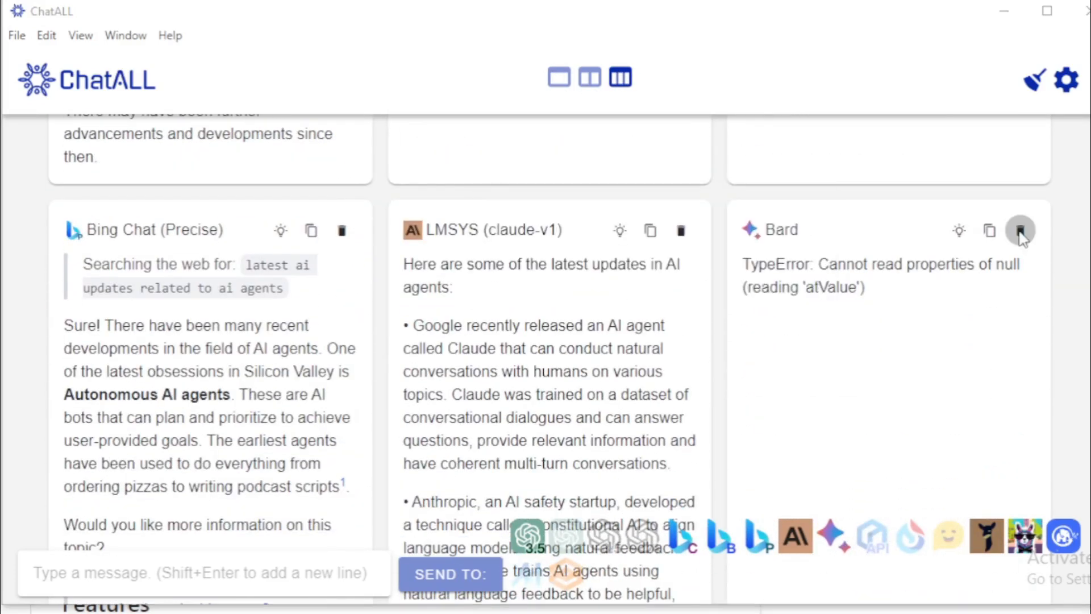
pyautogui.click(1017, 231)
pyautogui.click(702, 276)
pyautogui.scroll(-3, 797, 315)
pyautogui.scroll(-3, 797, 316)
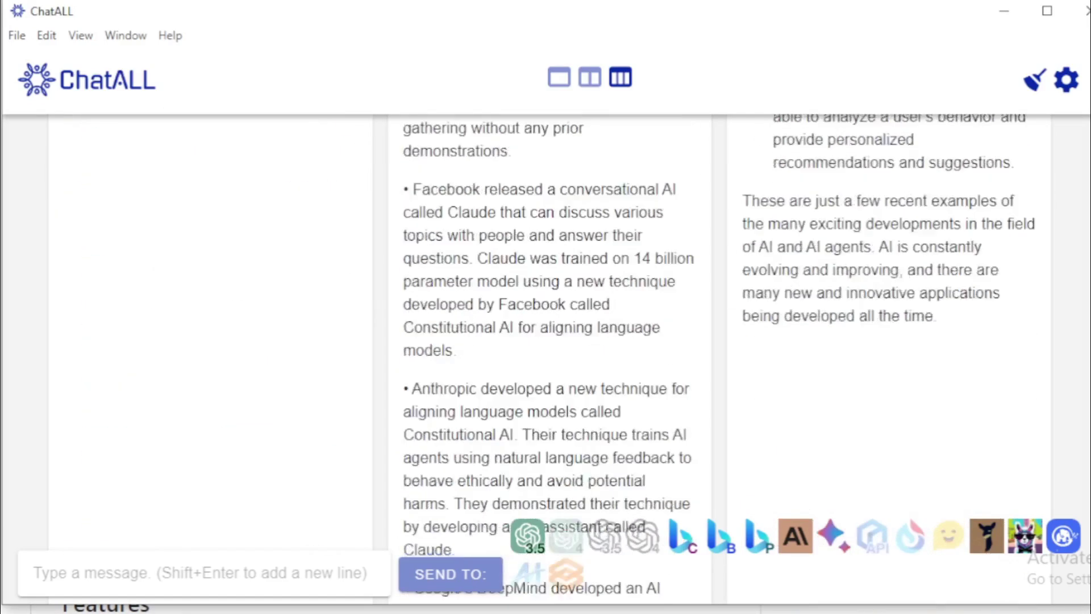
pyautogui.scroll(-3, 798, 316)
pyautogui.scroll(-3, 797, 315)
pyautogui.scroll(5, 1031, 256)
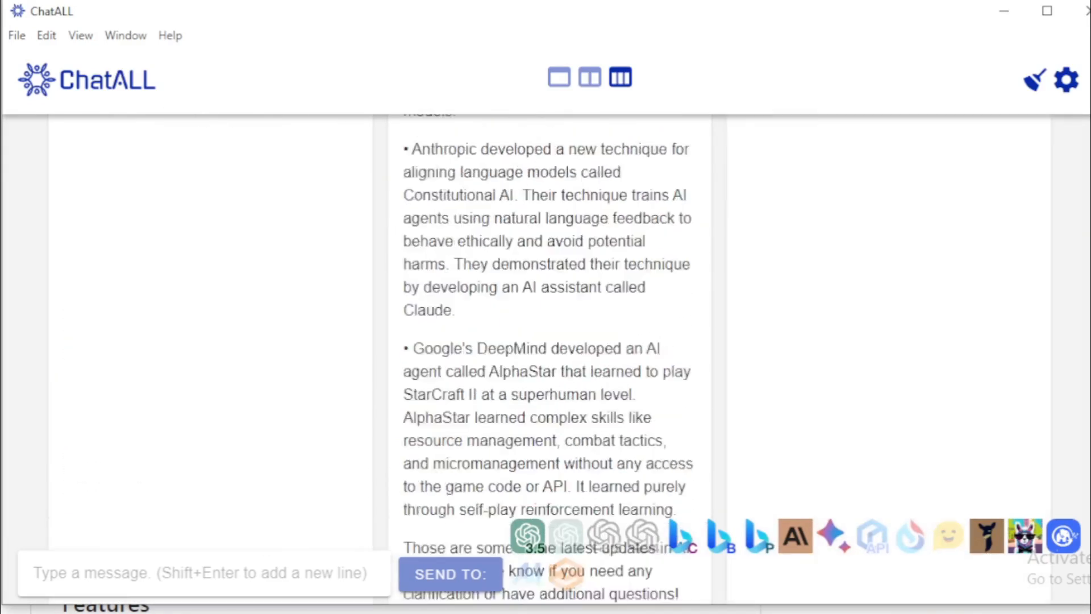
pyautogui.scroll(5, 1031, 256)
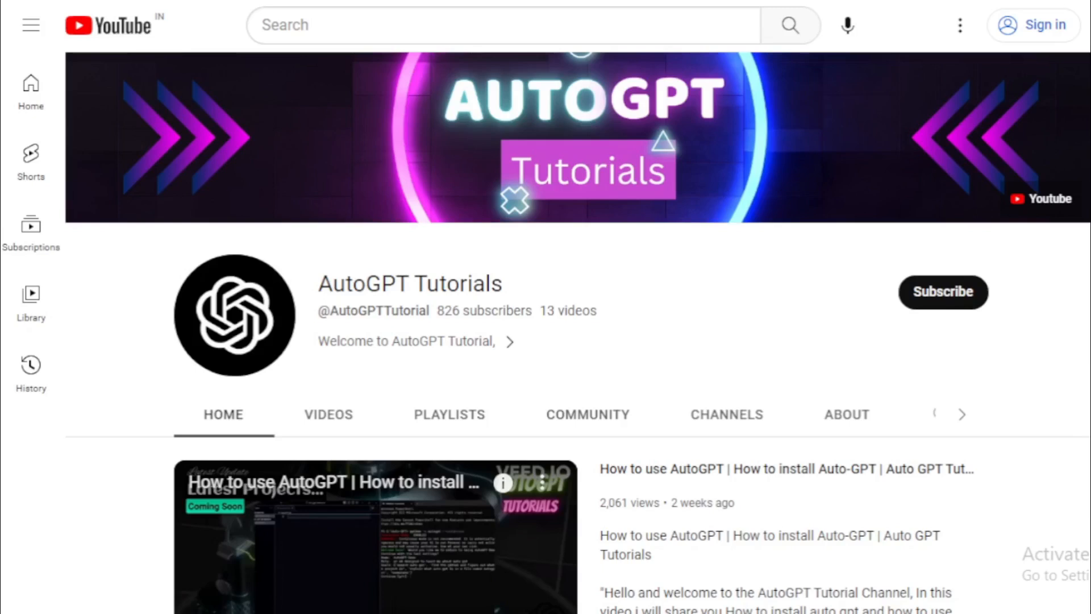
pyautogui.scroll(-1, 546, 341)
pyautogui.scroll(-1, 546, 341)
pyautogui.scroll(-1, 546, 341)
pyautogui.scroll(-1, 546, 341)
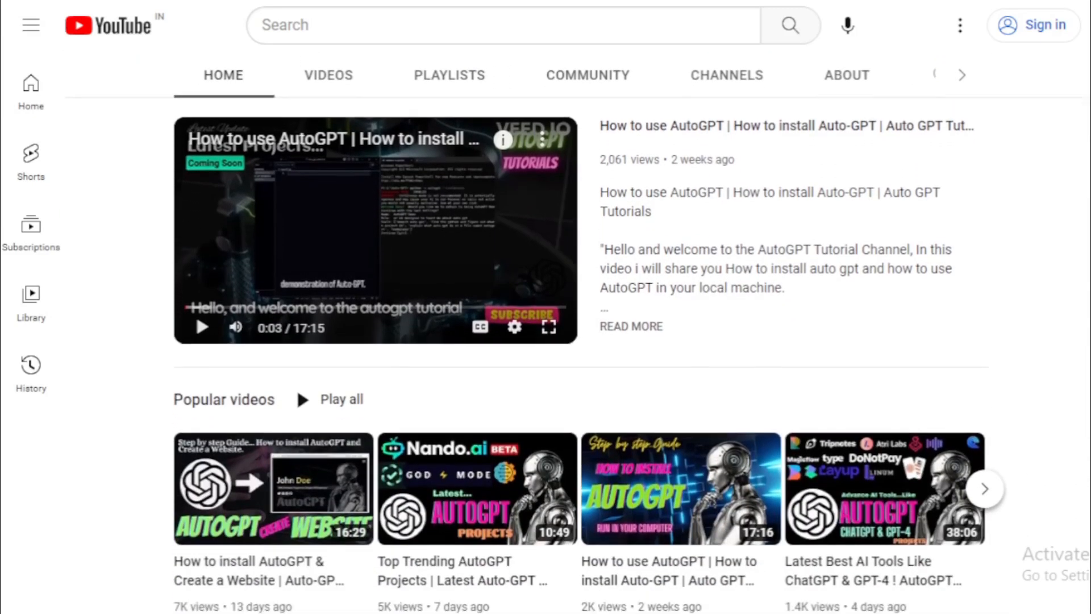
pyautogui.scroll(-2, 546, 342)
pyautogui.scroll(-1, 546, 341)
pyautogui.scroll(-1, 546, 341)
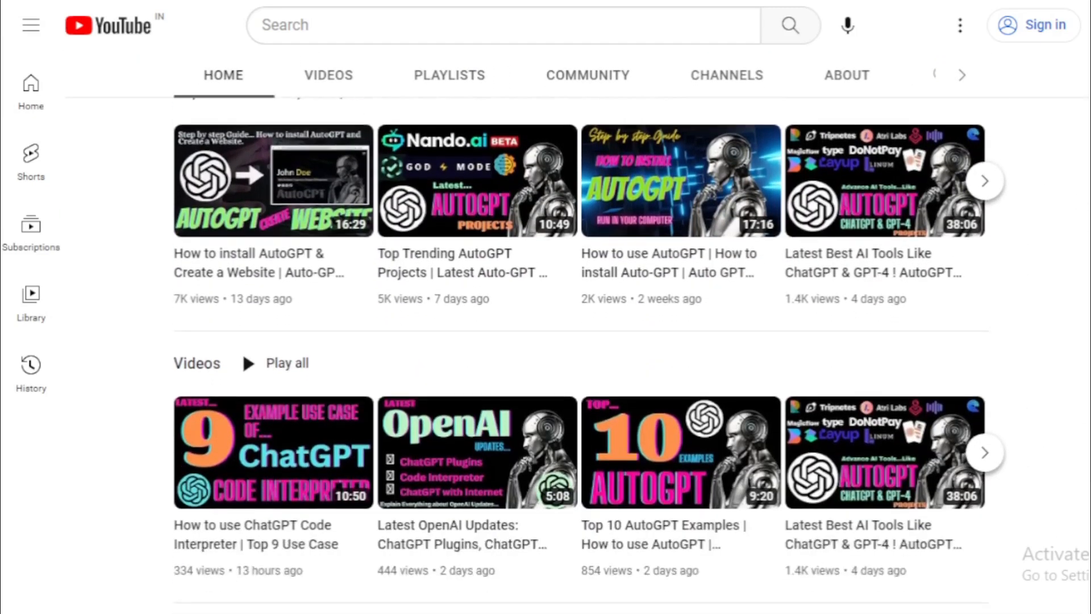
pyautogui.scroll(-2, 545, 341)
pyautogui.scroll(-2, 546, 342)
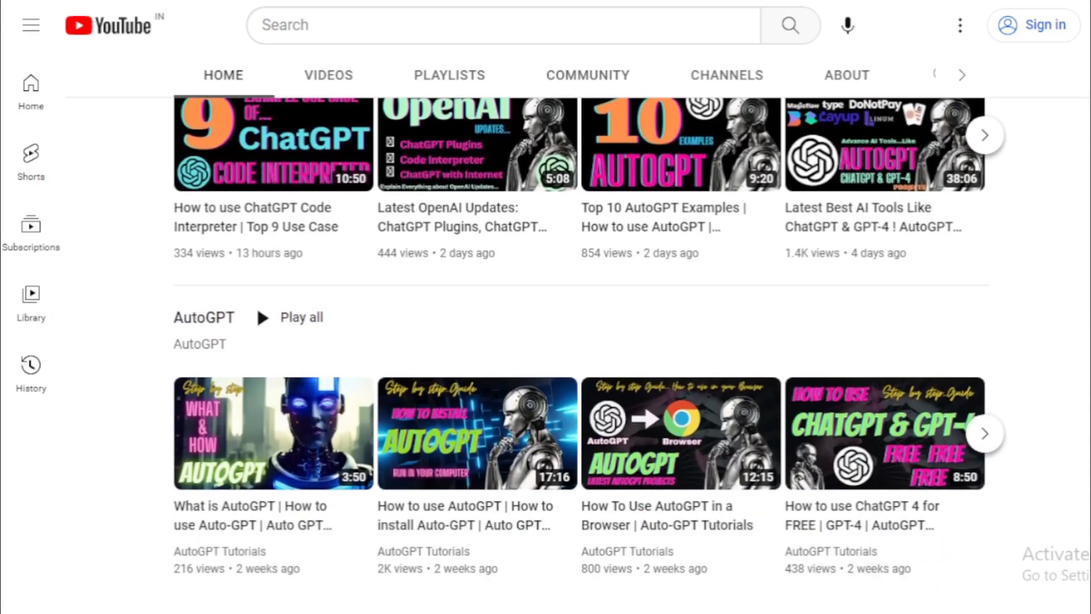
pyautogui.scroll(1, 546, 341)
pyautogui.scroll(3, 546, 341)
pyautogui.scroll(3, 547, 341)
pyautogui.scroll(3, 546, 342)
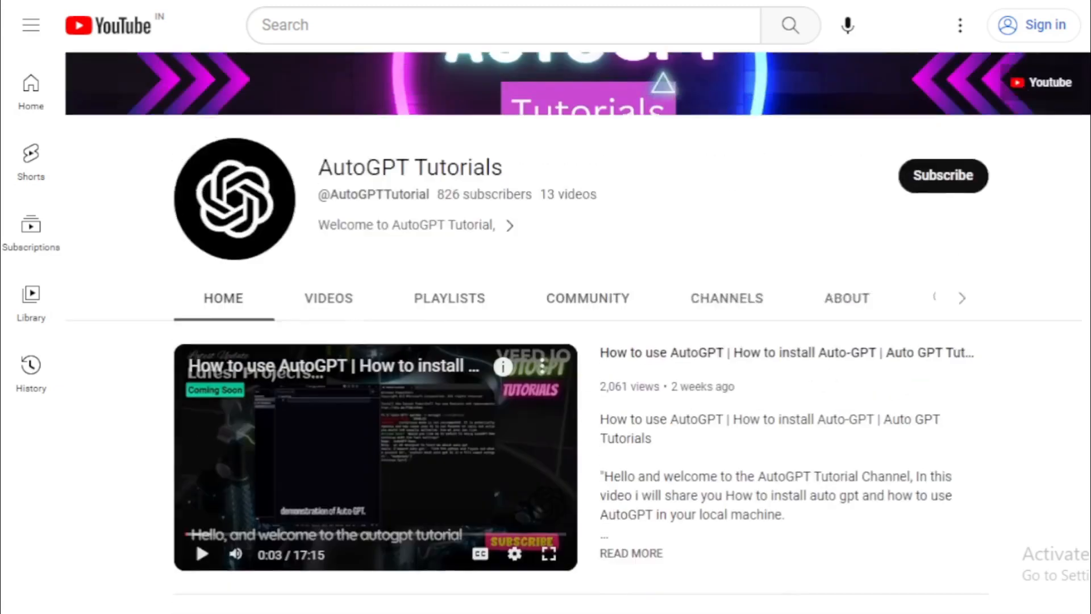
pyautogui.scroll(1, 546, 341)
# Show the AutoGPT Tutorials channel's Videos tab listing its latest tutorials.
pyautogui.click(329, 394)
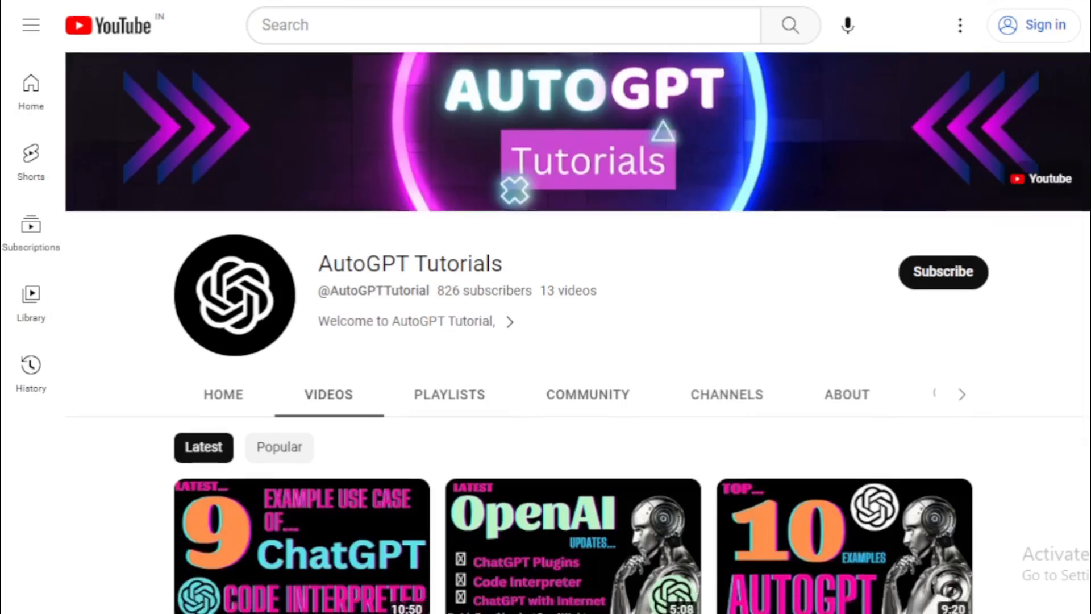
pyautogui.scroll(-2, 546, 342)
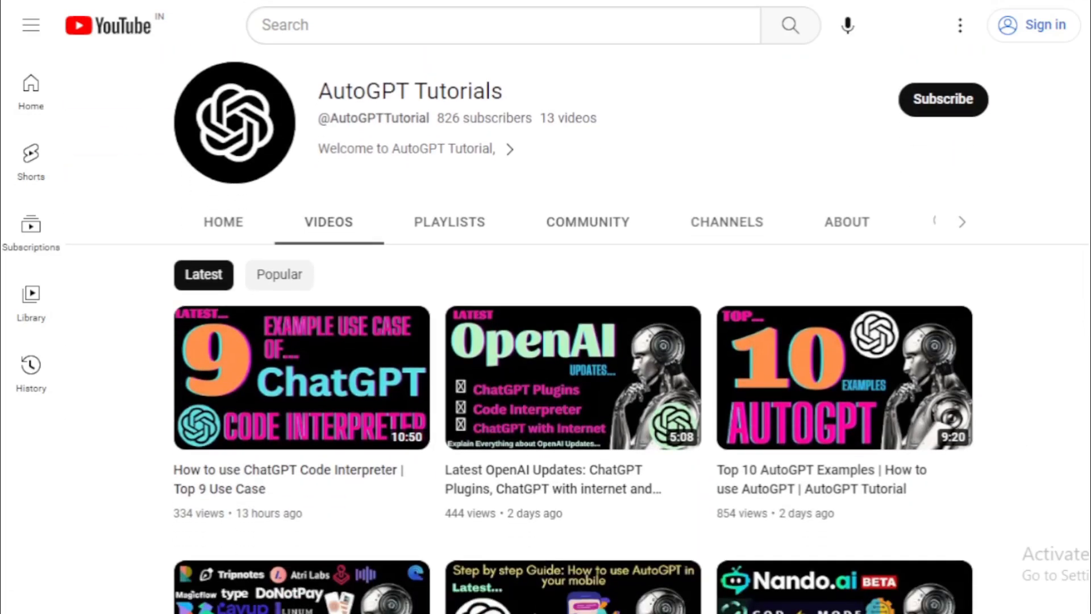
pyautogui.scroll(-2, 546, 341)
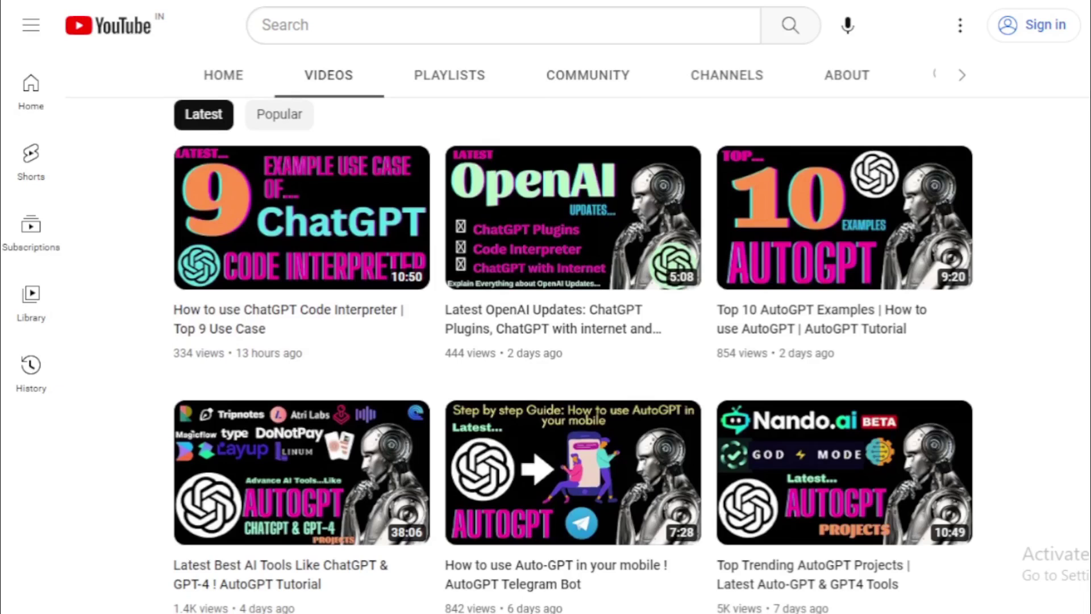
pyautogui.scroll(-3, 547, 341)
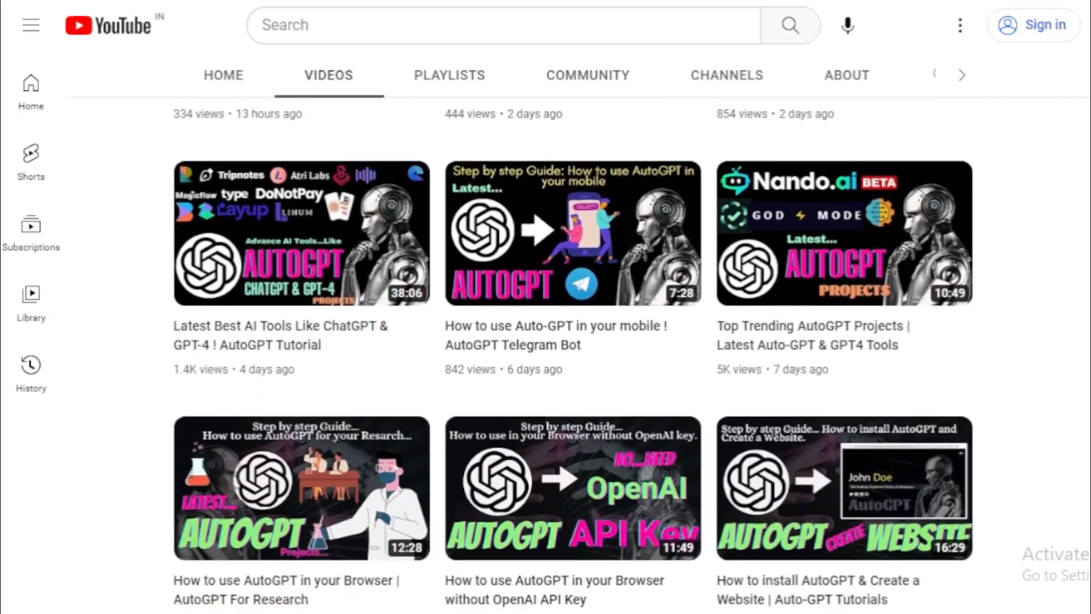
pyautogui.scroll(-2, 546, 341)
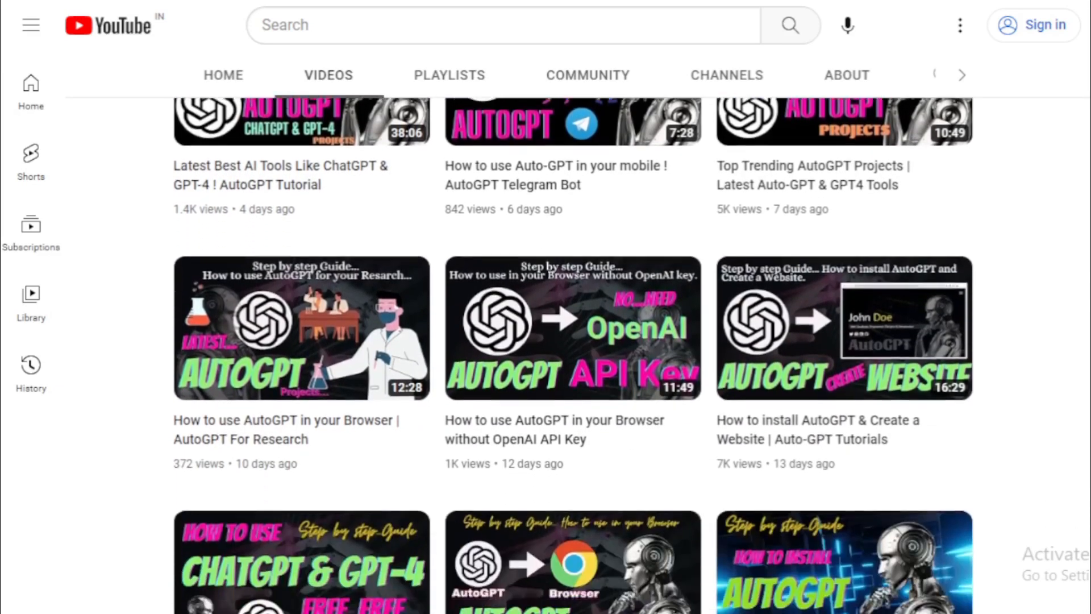